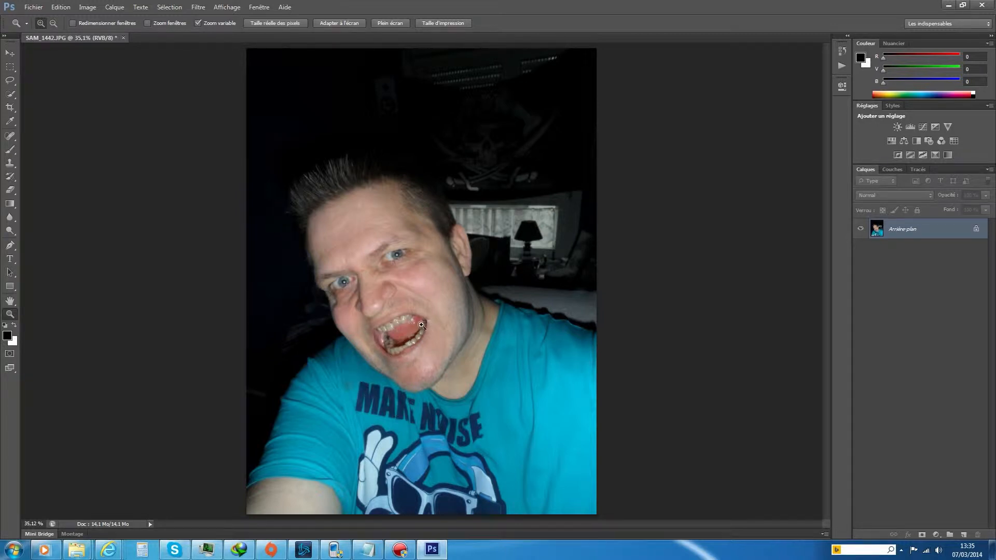
# Duplicate the background layer as "Arrière-plan copie" and hide the original background layer.
pyautogui.click(412, 332)
pyautogui.click(412, 332)
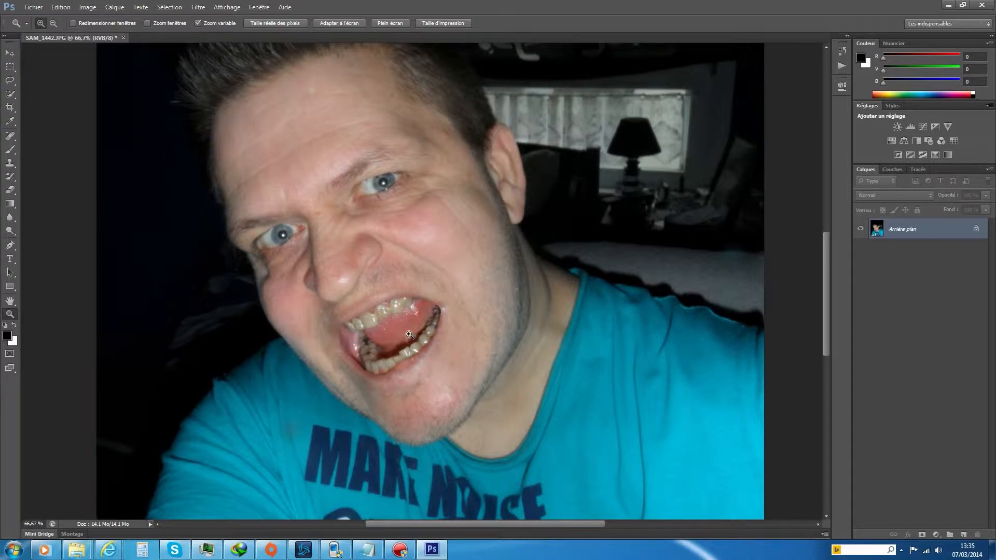
pyautogui.click(410, 345)
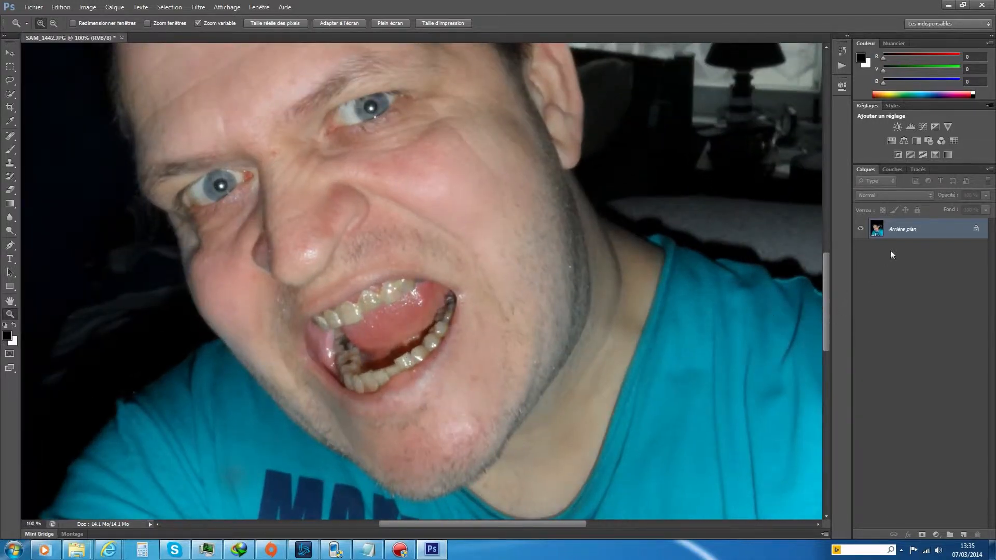
pyautogui.rightClick(905, 233)
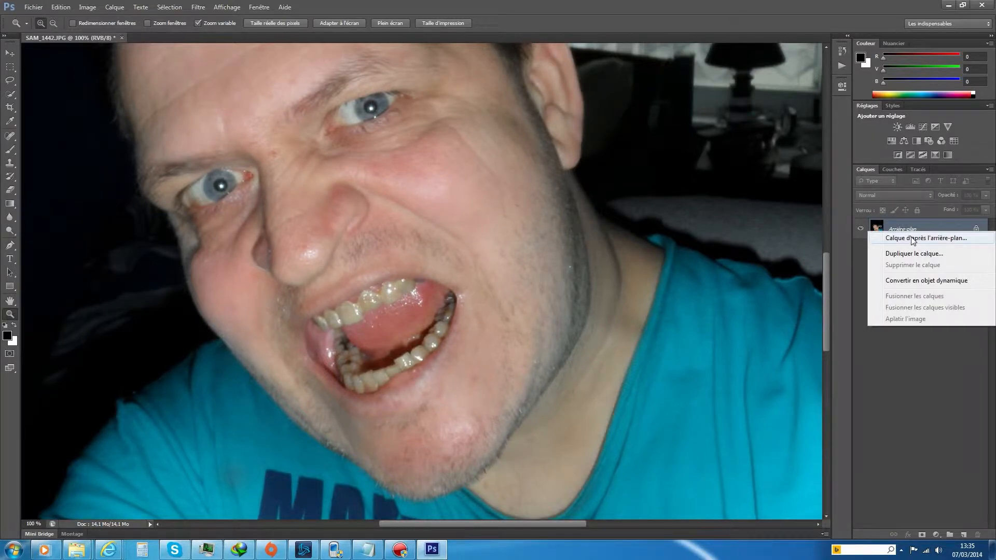
pyautogui.click(915, 254)
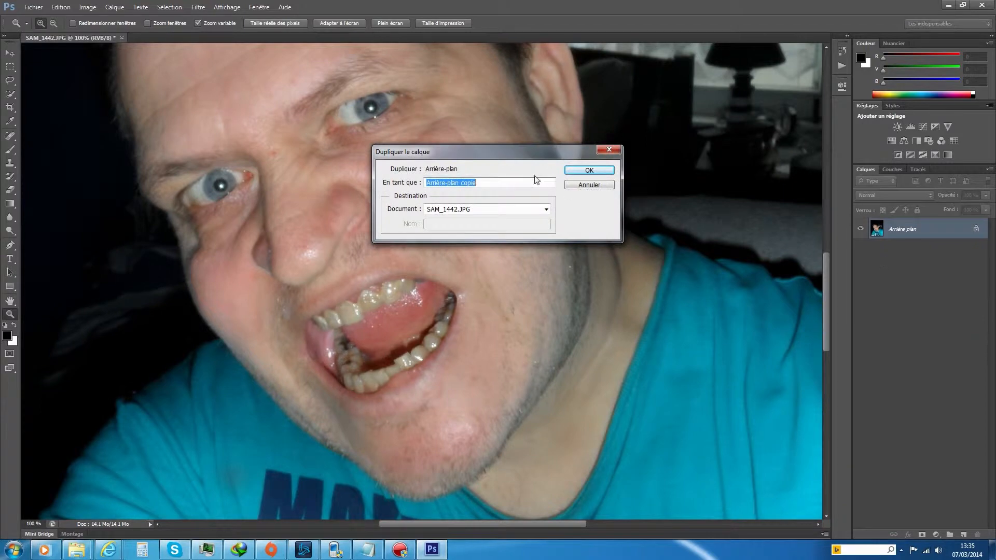
pyautogui.click(609, 172)
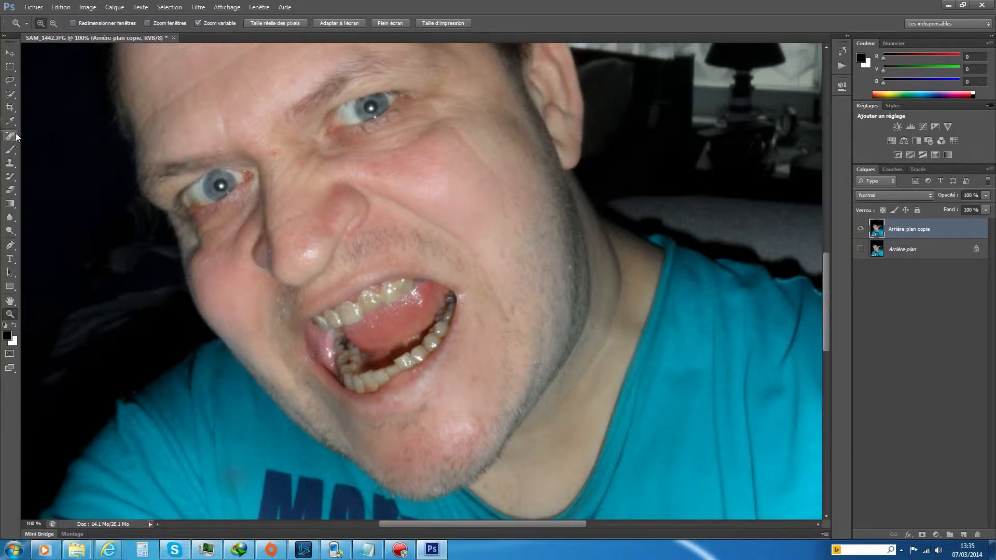
# Lasso the large upper tooth on the right side of the mouth and warp it downward into a long pointed fang.
pyautogui.click(9, 80)
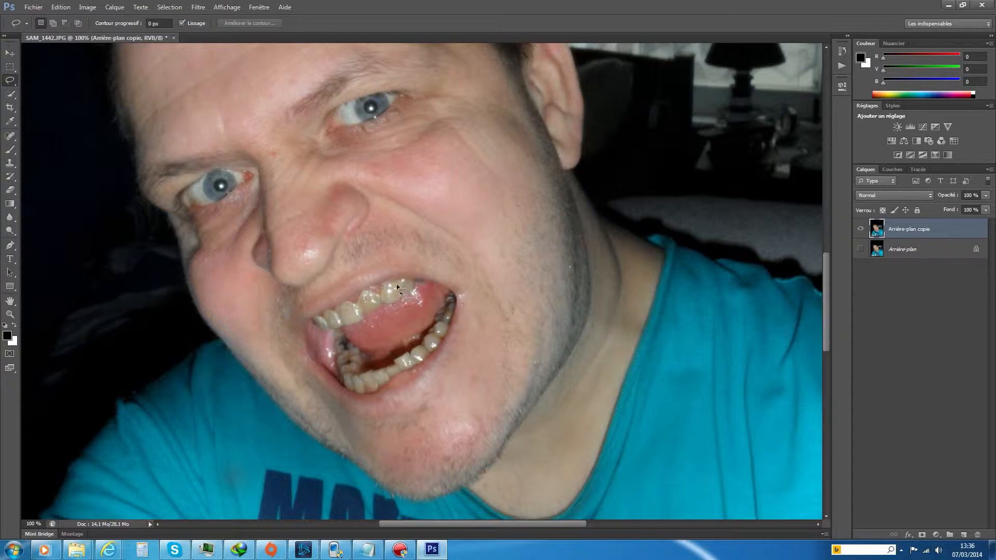
pyautogui.moveTo(384, 281); pyautogui.dragTo(384, 282)
pyautogui.click(54, 7)
pyautogui.moveTo(98, 213)
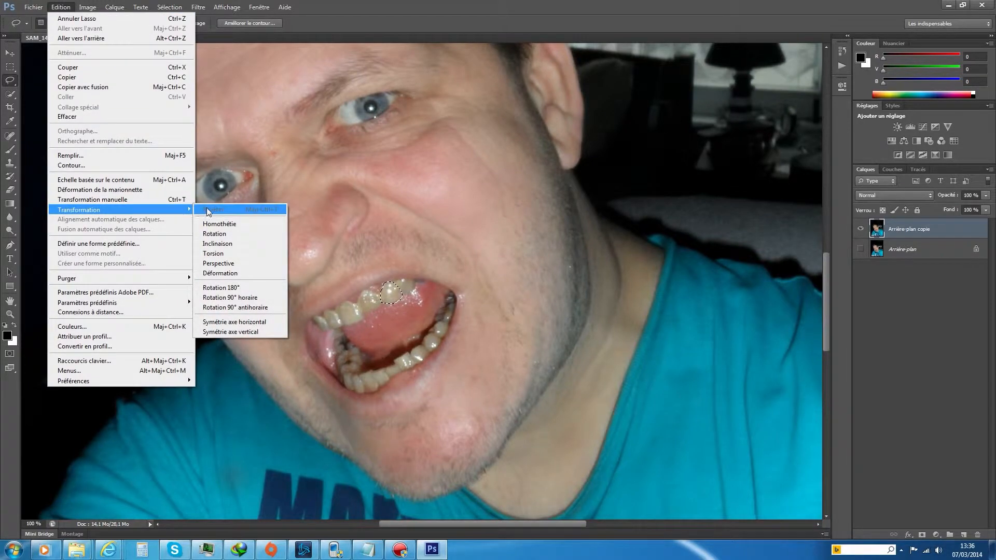
pyautogui.click(249, 271)
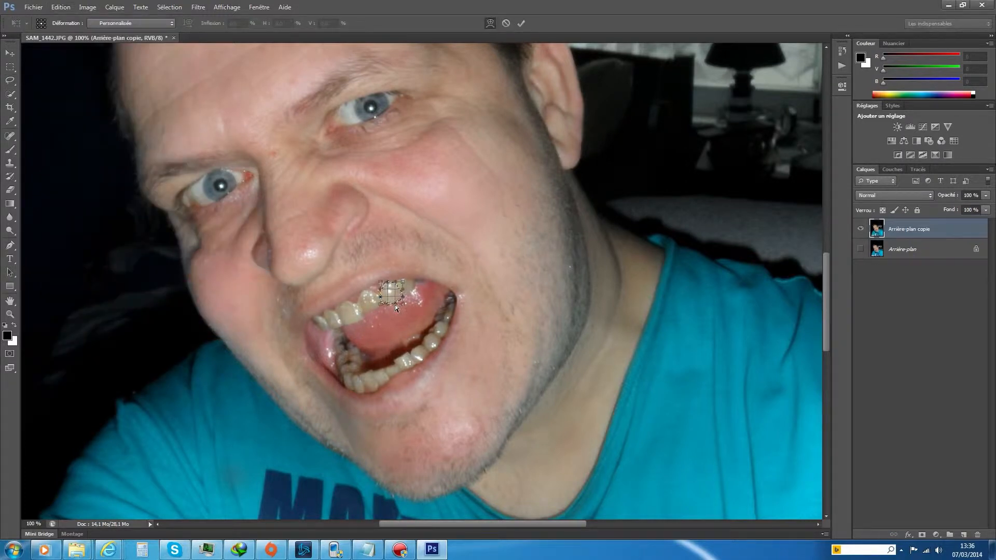
pyautogui.moveTo(394, 306)
pyautogui.mouseDown()
pyautogui.moveTo(397, 372)
pyautogui.moveTo(382, 310)
pyautogui.mouseUp()
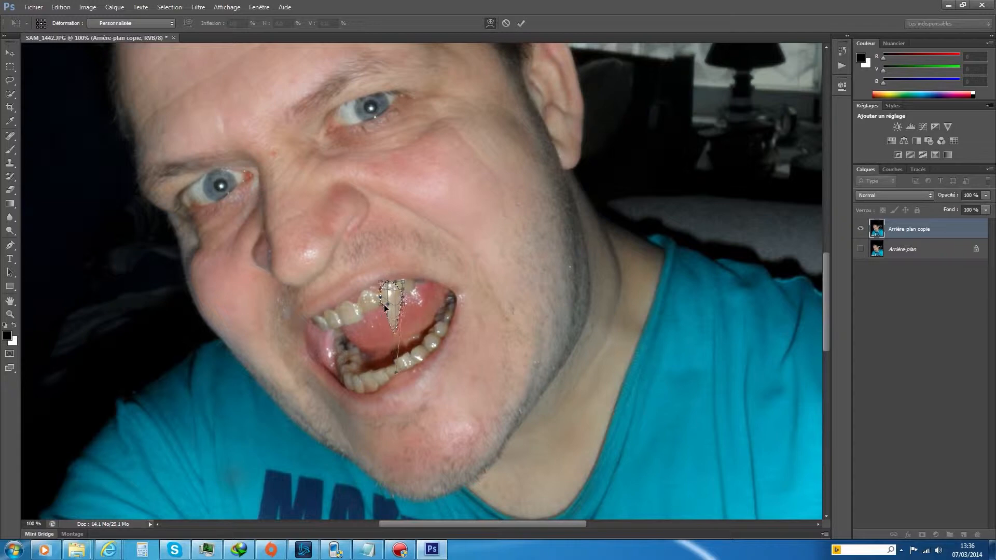
pyautogui.moveTo(383, 304); pyautogui.dragTo(405, 307)
pyautogui.moveTo(398, 375); pyautogui.dragTo(425, 377)
pyautogui.click(522, 23)
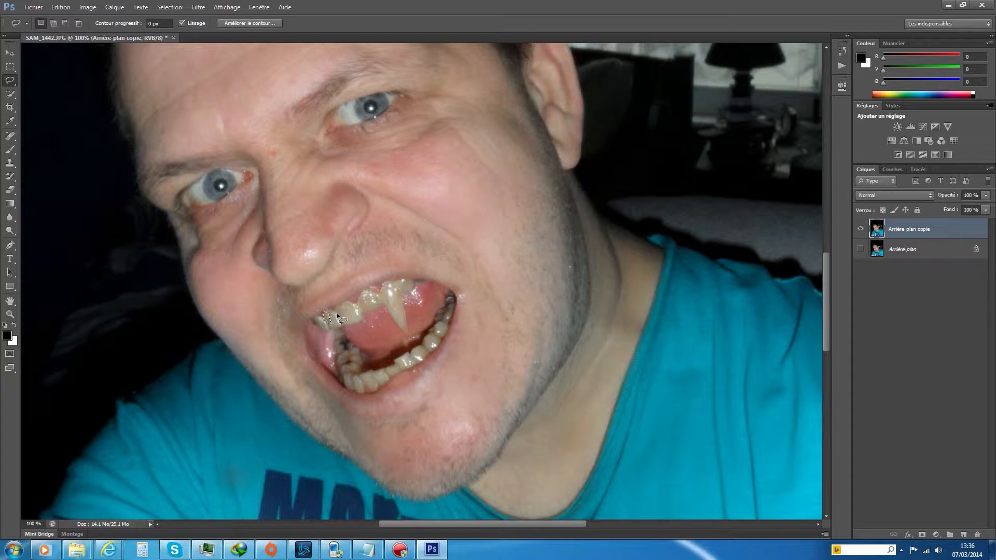
# Lasso the upper tooth on the left side of the mouth and warp it down into a second pointed fang.
pyautogui.click(332, 313)
pyautogui.moveTo(342, 325); pyautogui.dragTo(345, 331)
pyautogui.click(59, 7)
pyautogui.moveTo(114, 210)
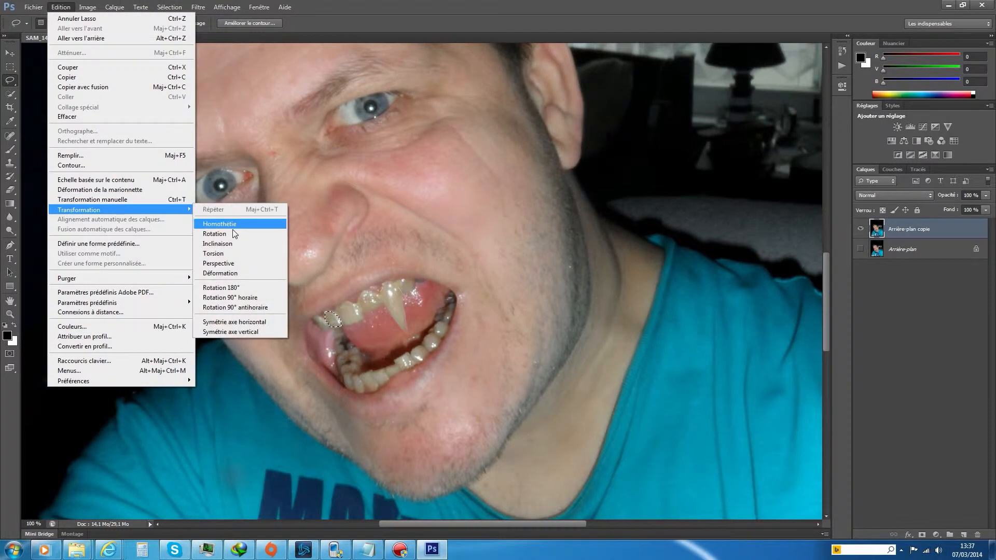
pyautogui.click(233, 274)
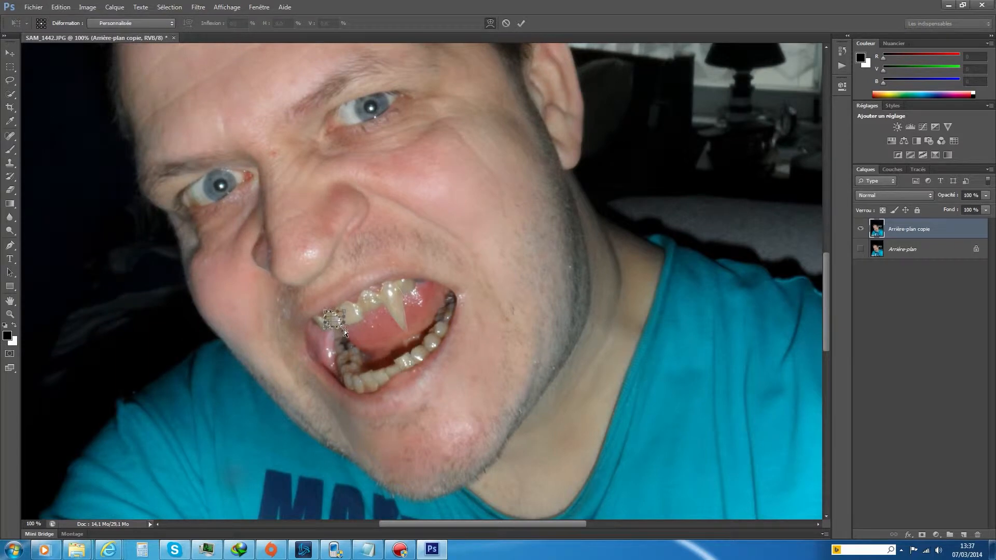
pyautogui.moveTo(341, 329); pyautogui.dragTo(372, 398)
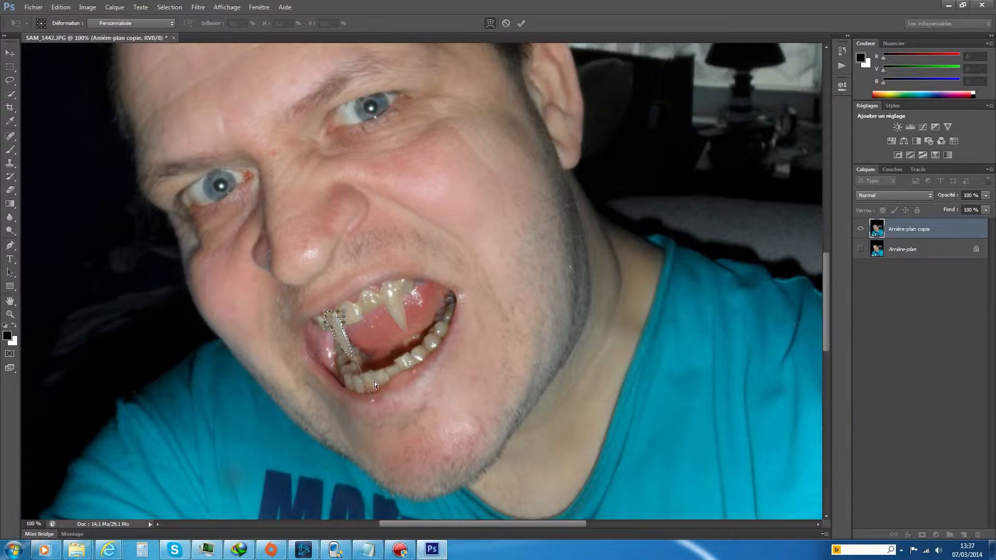
pyautogui.click(521, 24)
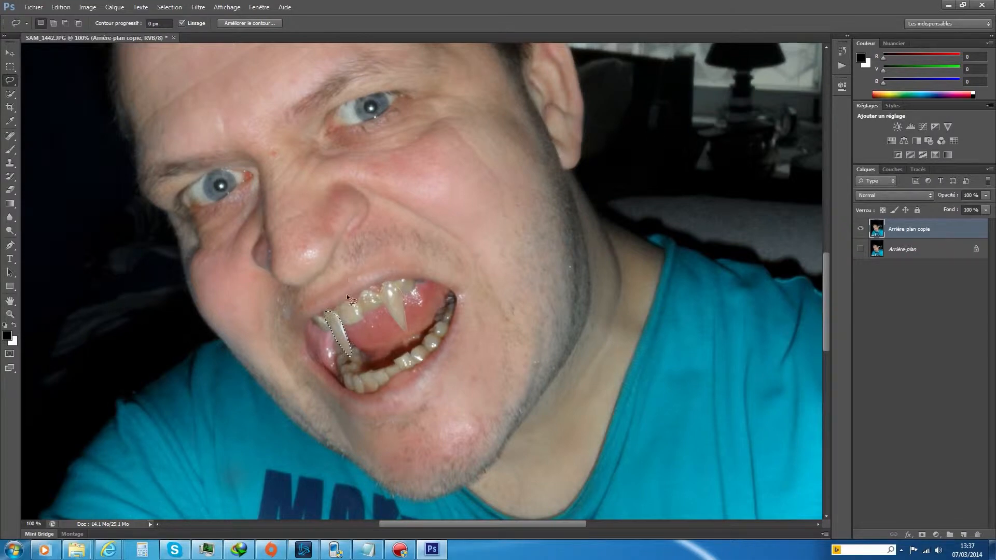
# Warp the left upper fang again to widen its base and curve its tip inward toward the lower teeth.
pyautogui.click(71, 8)
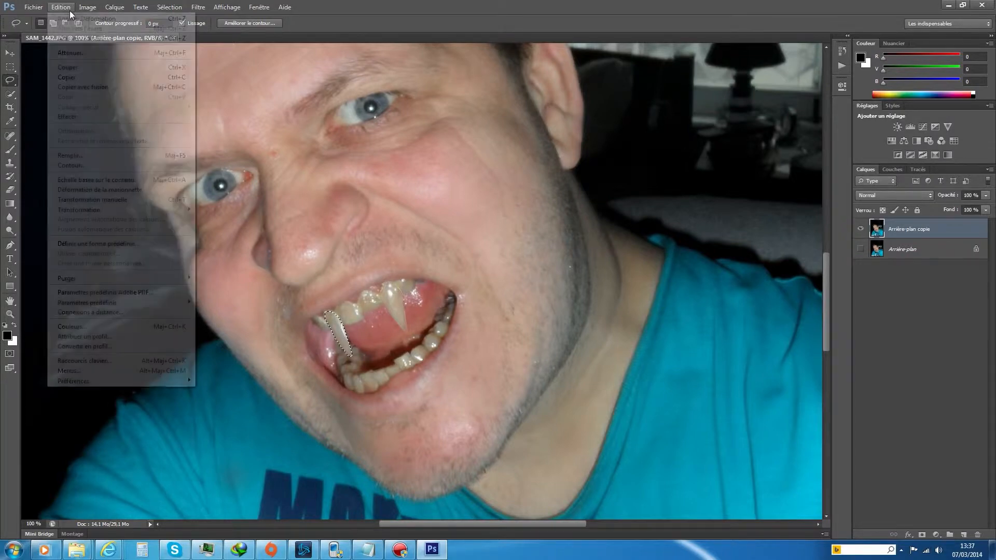
pyautogui.moveTo(123, 212)
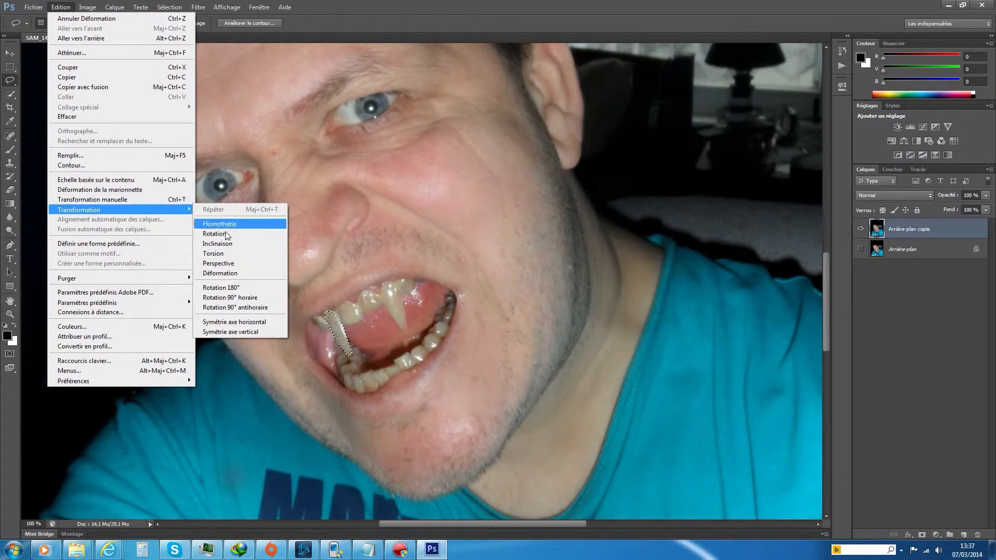
pyautogui.click(223, 273)
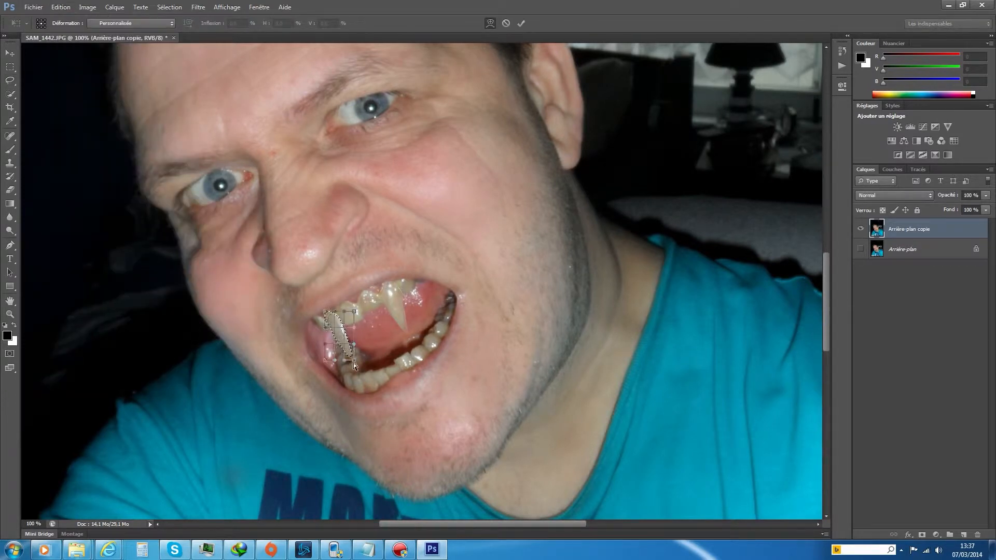
pyautogui.moveTo(354, 360); pyautogui.dragTo(343, 337)
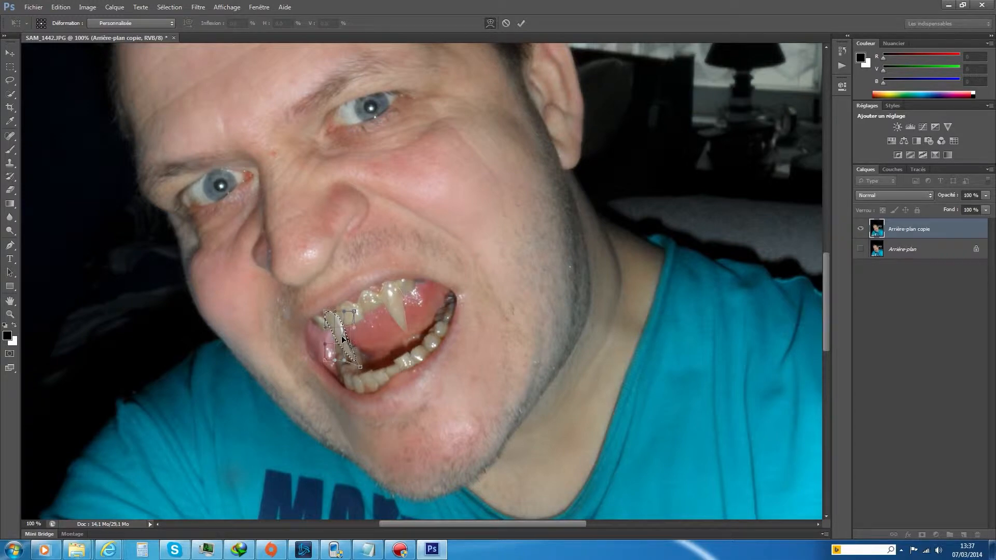
pyautogui.moveTo(357, 338); pyautogui.dragTo(345, 339)
pyautogui.moveTo(367, 369); pyautogui.dragTo(363, 361)
pyautogui.moveTo(349, 288); pyautogui.dragTo(320, 313)
pyautogui.moveTo(344, 361); pyautogui.dragTo(366, 364)
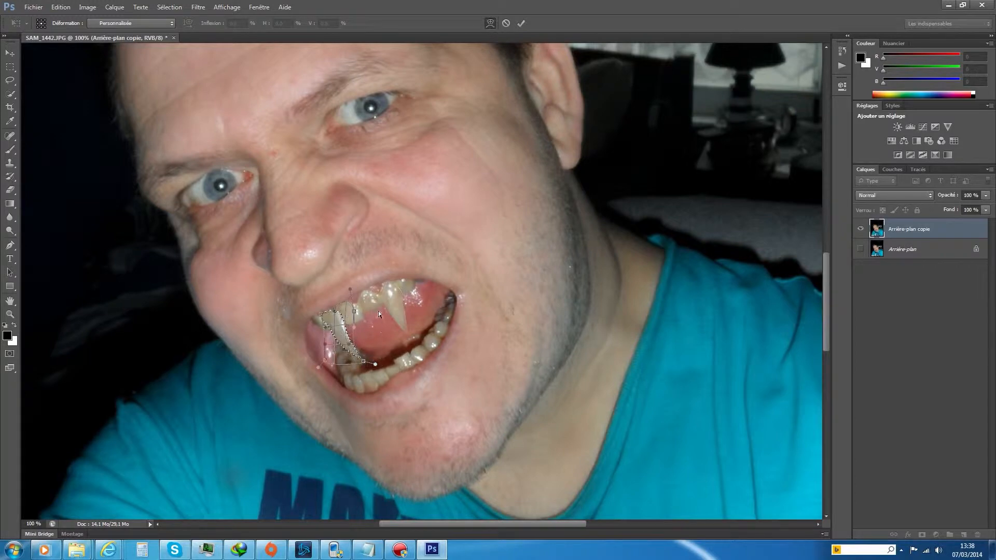
pyautogui.click(520, 24)
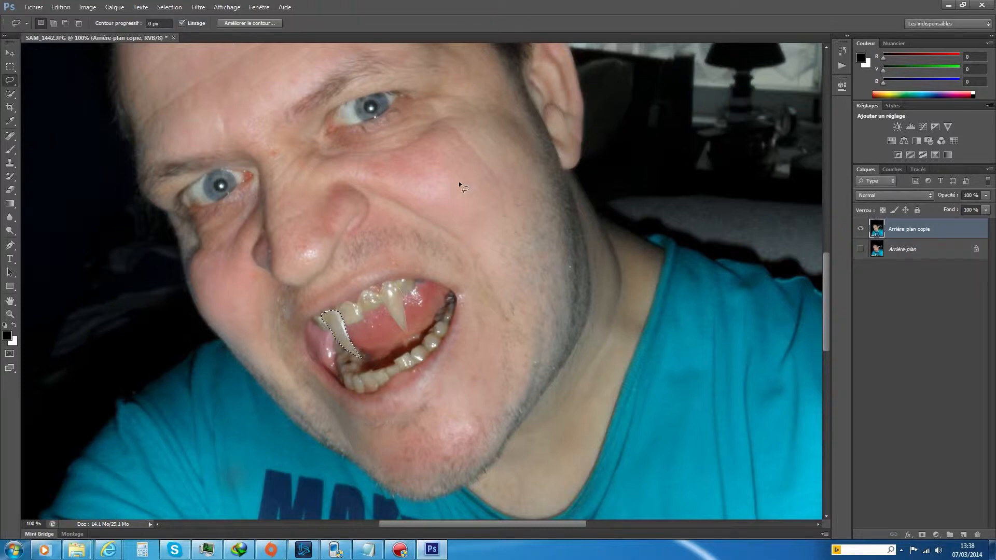
# Deselect the left upper fang and lasso the lower tooth area beneath it.
pyautogui.click(169, 7)
pyautogui.click(183, 34)
pyautogui.moveTo(360, 390); pyautogui.dragTo(359, 392)
pyautogui.click(62, 7)
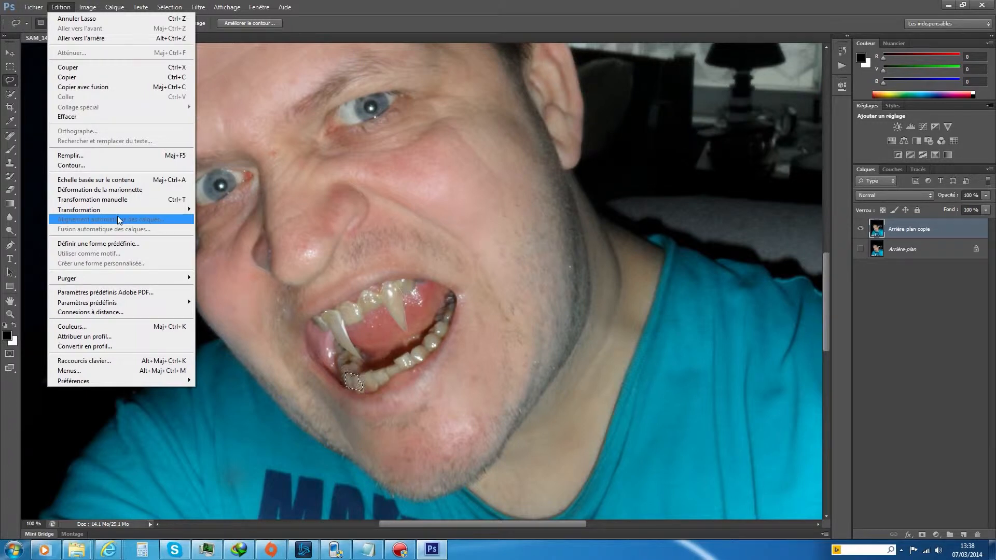
pyautogui.moveTo(184, 210)
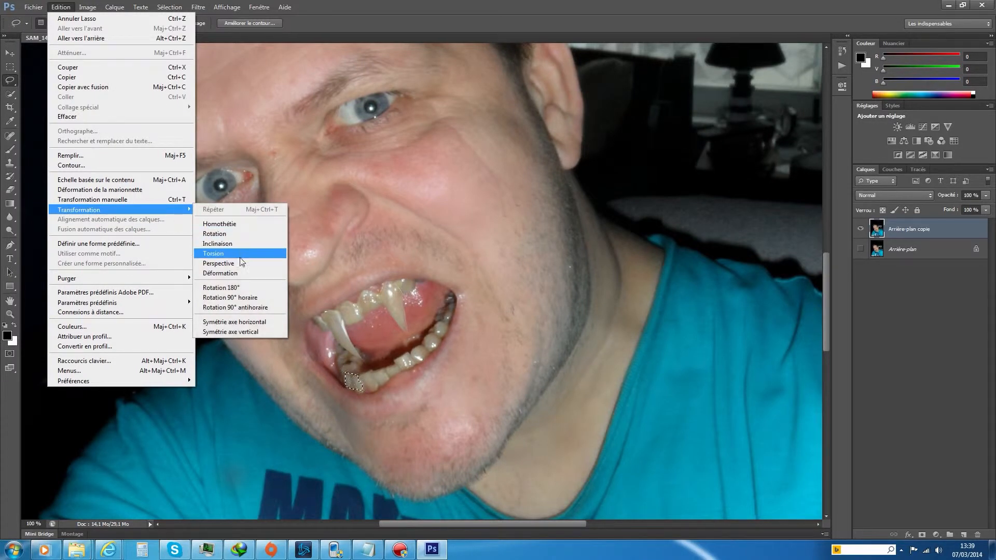
pyautogui.click(239, 273)
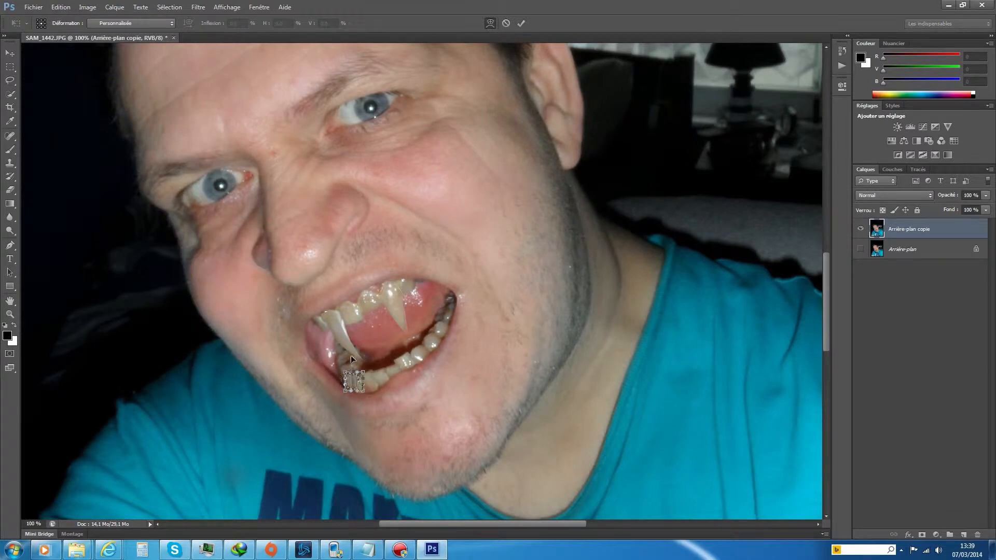
pyautogui.moveTo(353, 372)
pyautogui.mouseDown()
pyautogui.moveTo(347, 347)
pyautogui.moveTo(351, 366)
pyautogui.mouseUp()
pyautogui.click(10, 314)
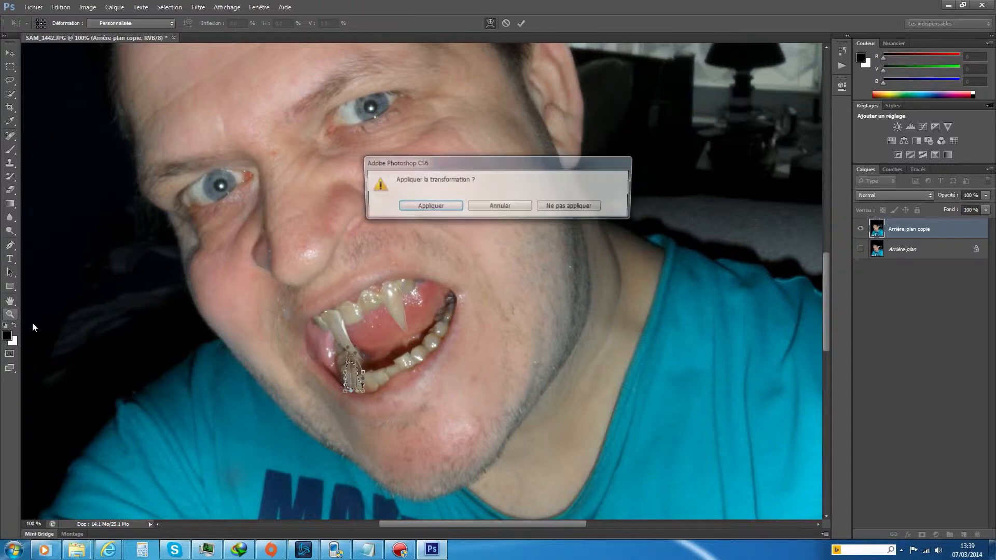
pyautogui.click(572, 207)
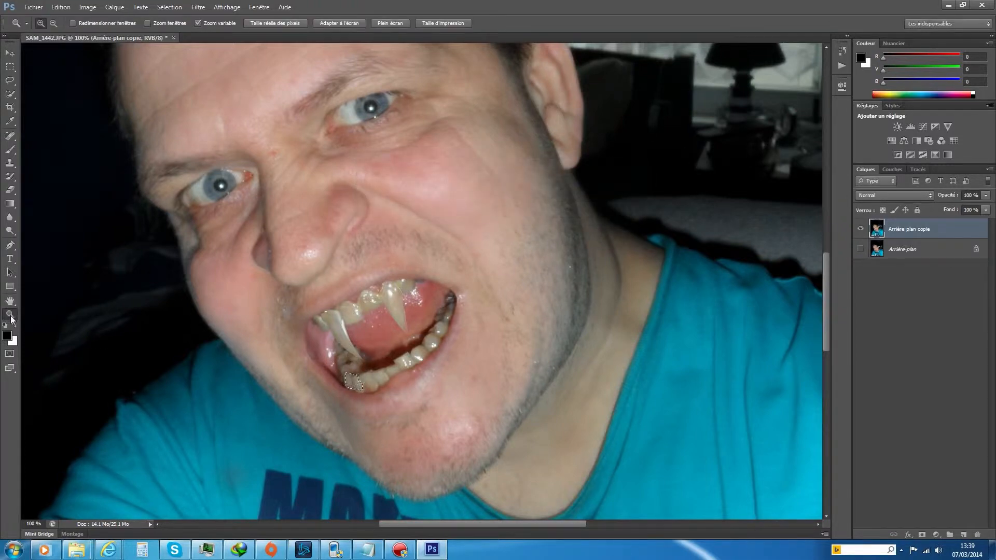
# Warp the selected lower left tooth area upward into a pointed fang, apply the transformation and deselect.
pyautogui.click(344, 374)
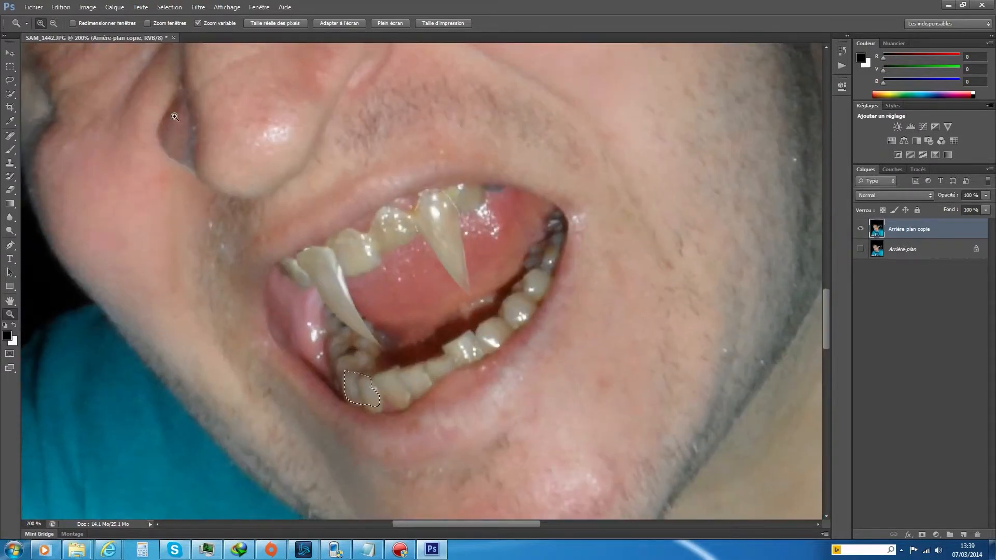
pyautogui.click(86, 7)
pyautogui.moveTo(60, 8)
pyautogui.moveTo(120, 212)
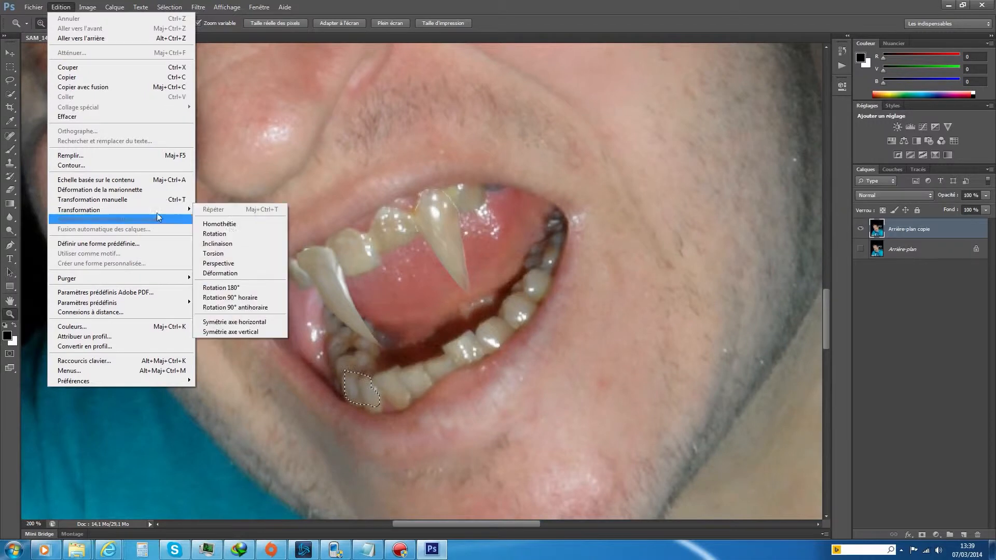
pyautogui.click(234, 273)
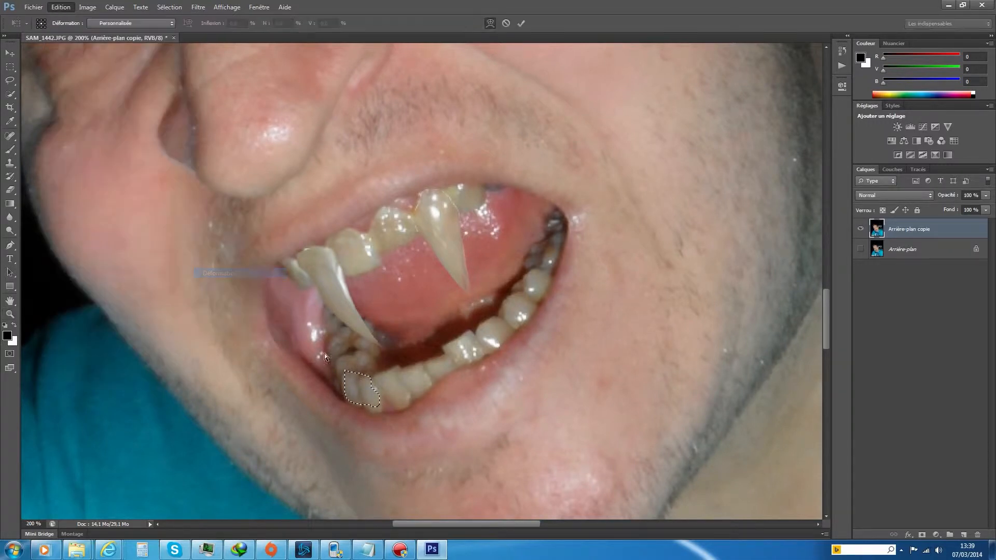
pyautogui.moveTo(357, 371); pyautogui.dragTo(353, 313)
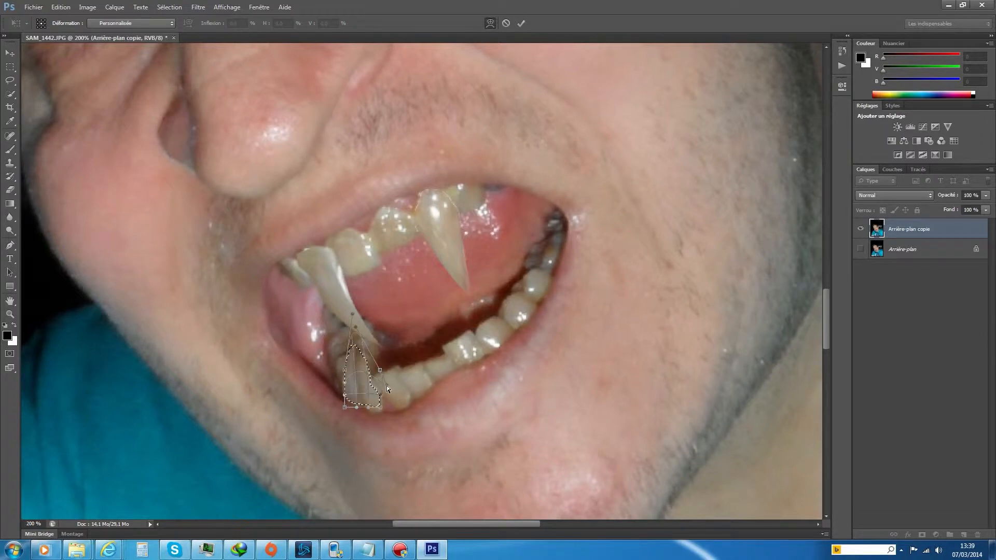
pyautogui.moveTo(369, 370); pyautogui.dragTo(362, 349)
pyautogui.click(521, 23)
pyautogui.press('z')
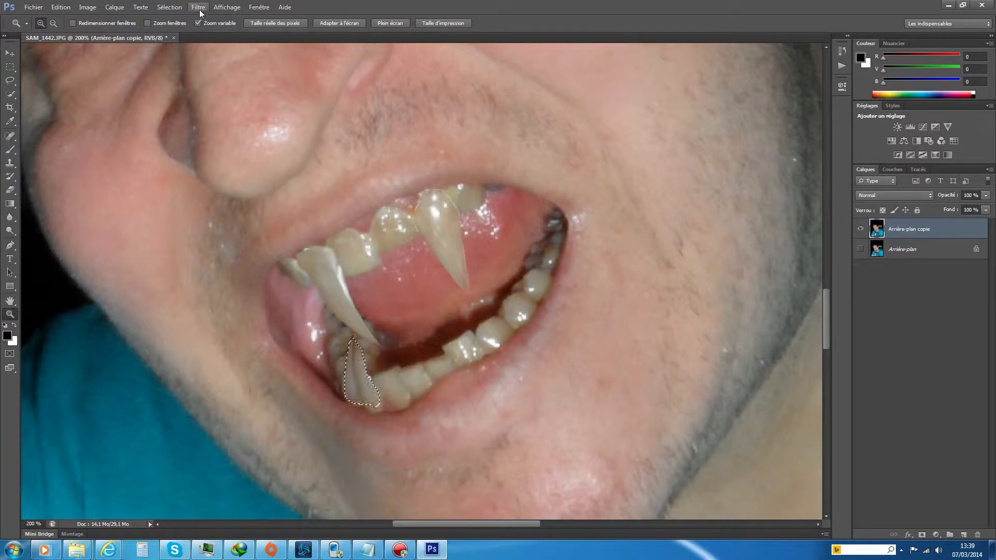
pyautogui.click(161, 8)
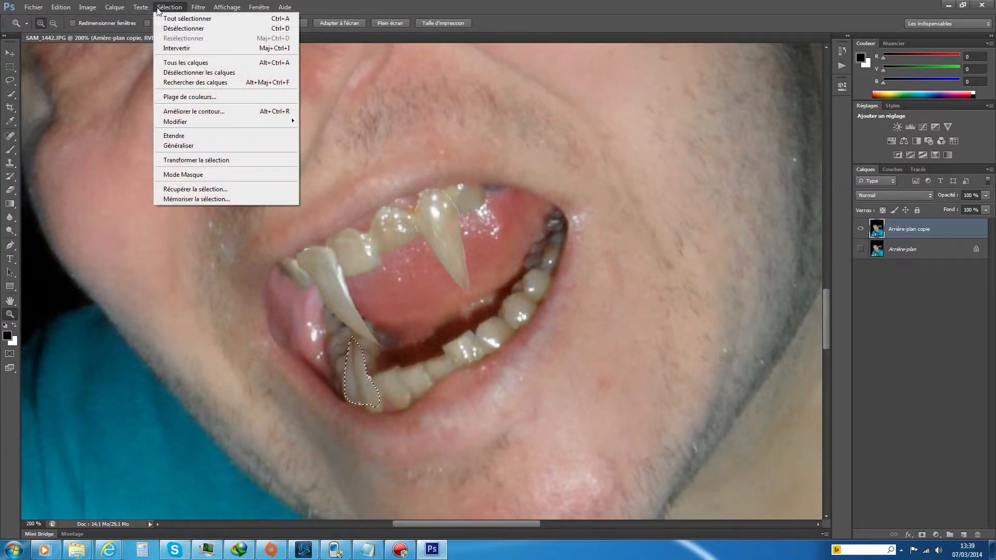
pyautogui.click(186, 30)
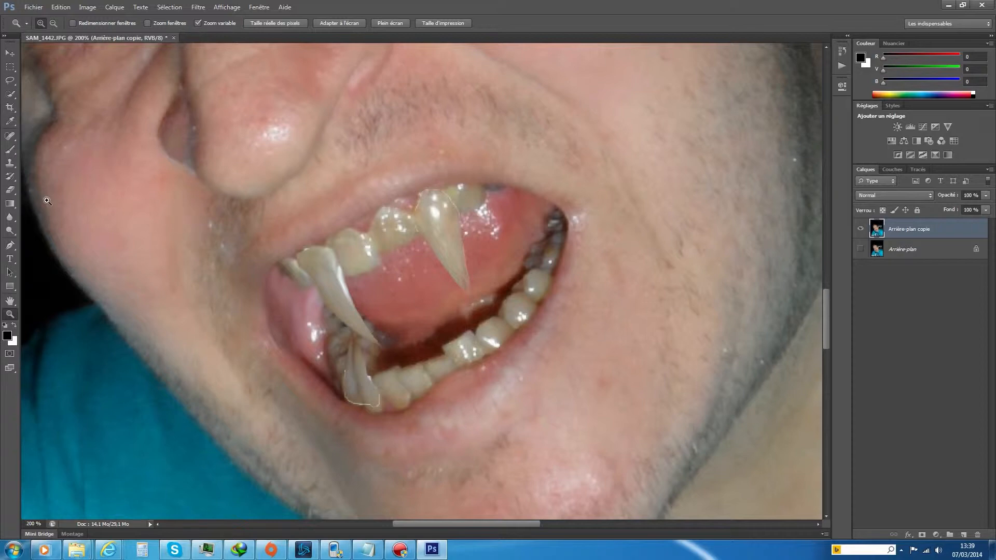
# Lasso the round lower tooth on the right side of the mouth, warp it upward into a pointed fang, and deselect it.
pyautogui.click(11, 81)
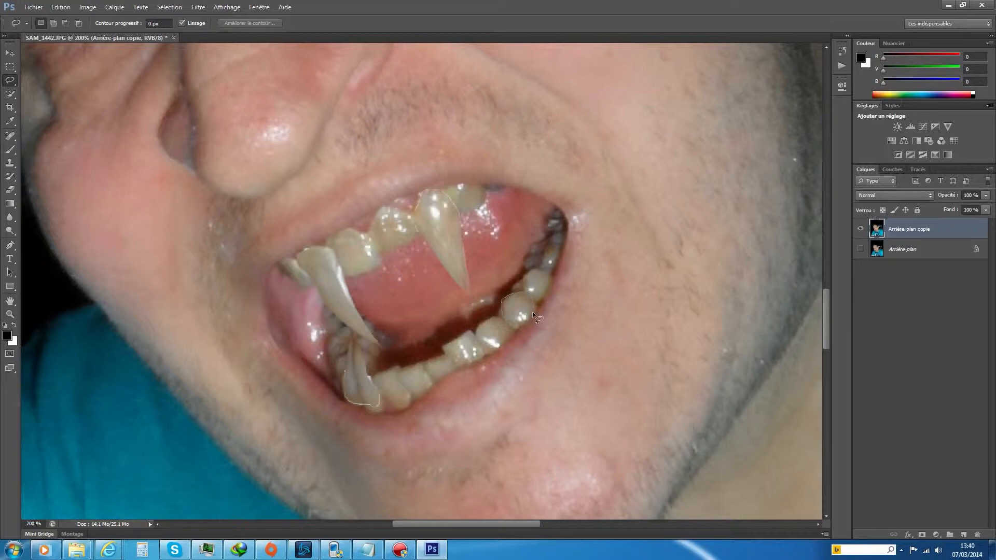
pyautogui.moveTo(511, 325); pyautogui.dragTo(506, 323)
pyautogui.click(56, 9)
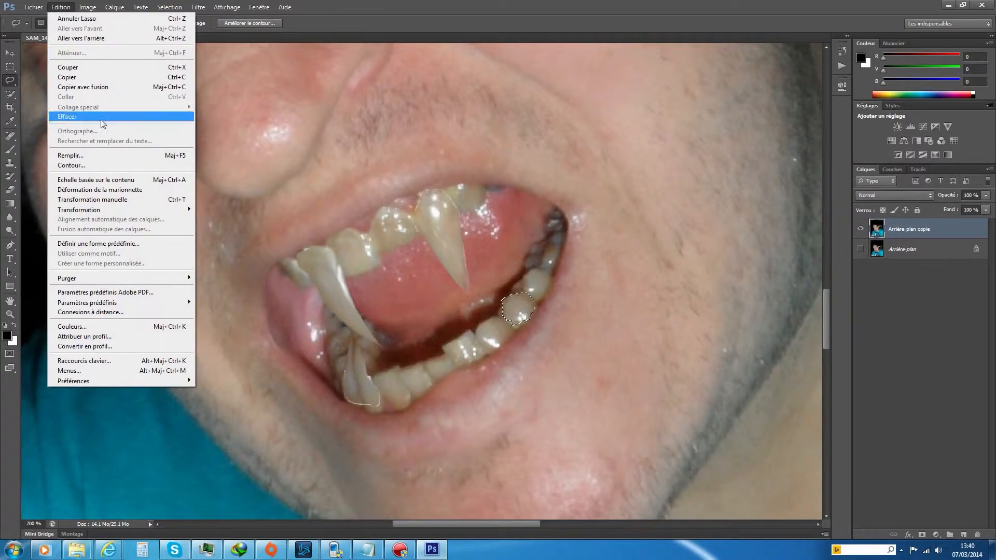
pyautogui.moveTo(155, 209)
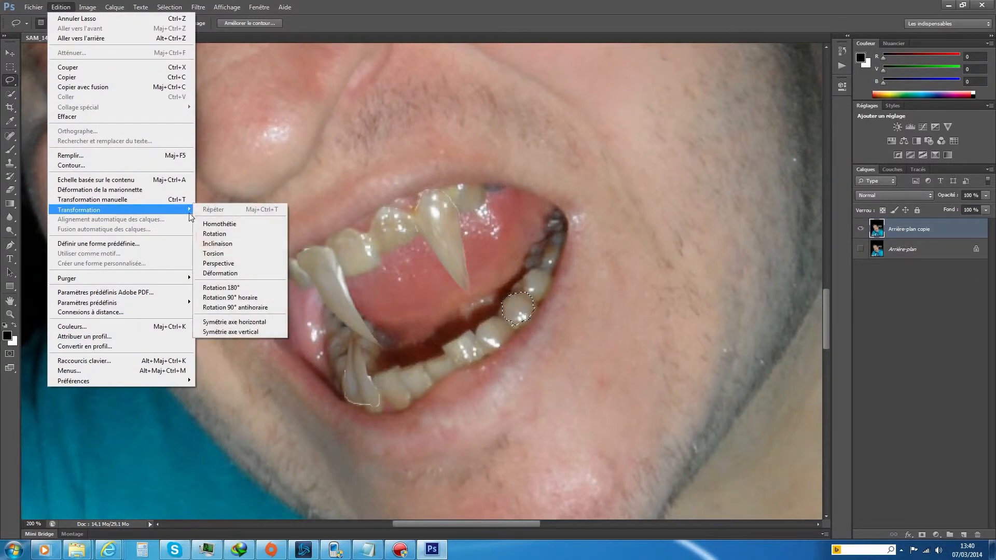
pyautogui.click(228, 273)
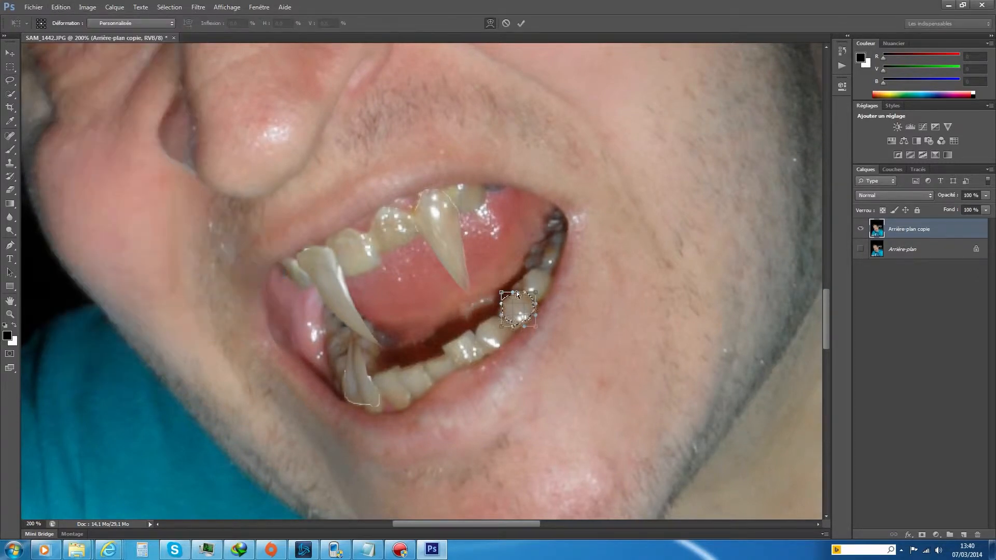
pyautogui.moveTo(509, 285); pyautogui.dragTo(454, 219)
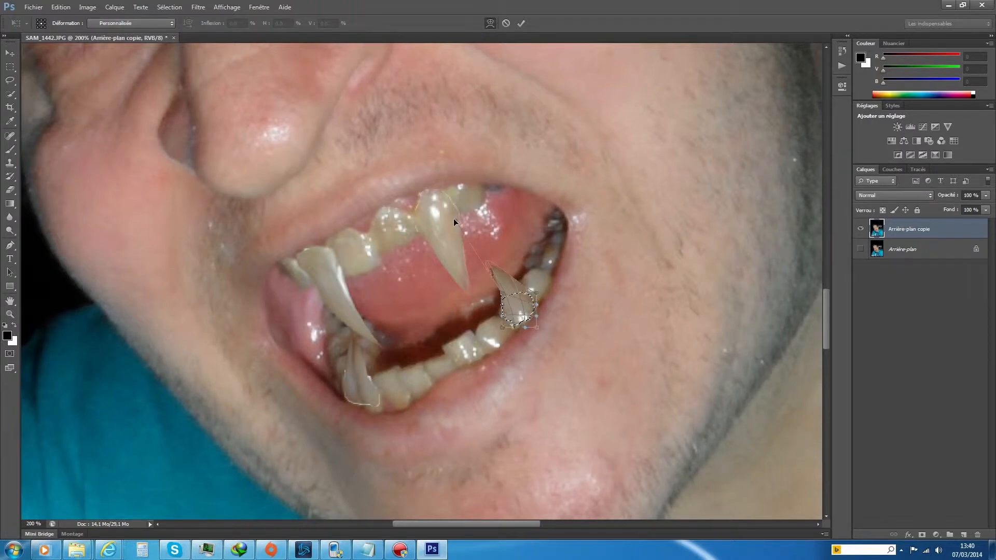
pyautogui.moveTo(501, 295); pyautogui.dragTo(497, 301)
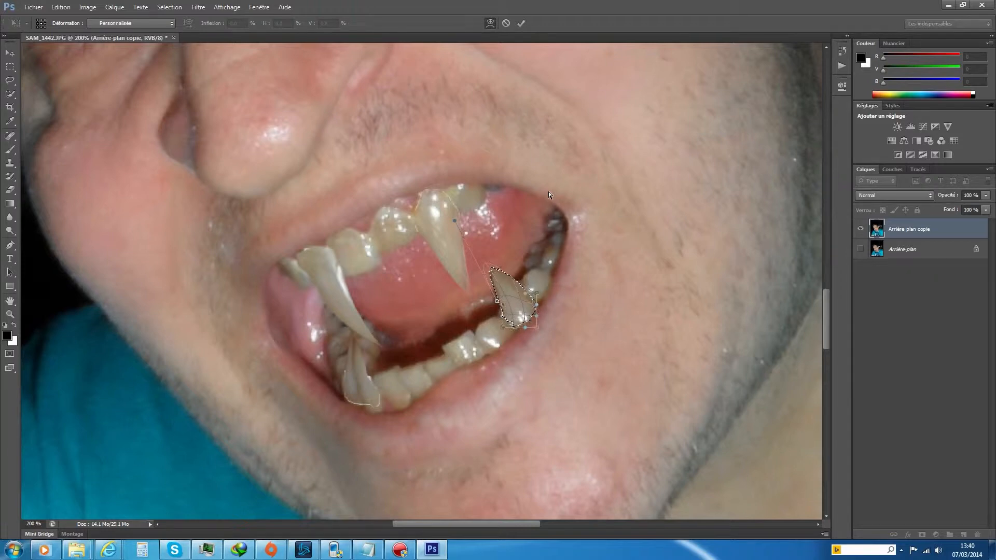
pyautogui.click(521, 23)
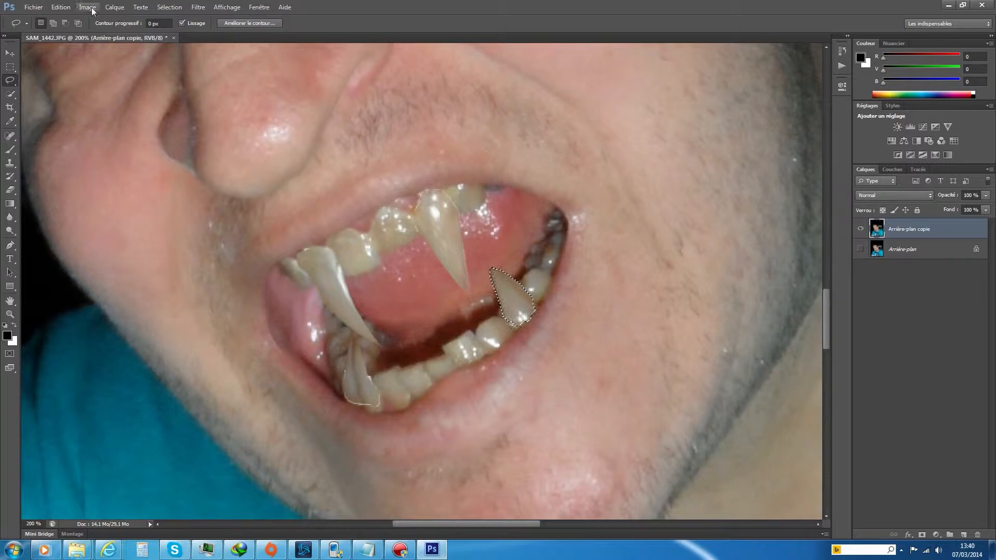
pyautogui.click(169, 7)
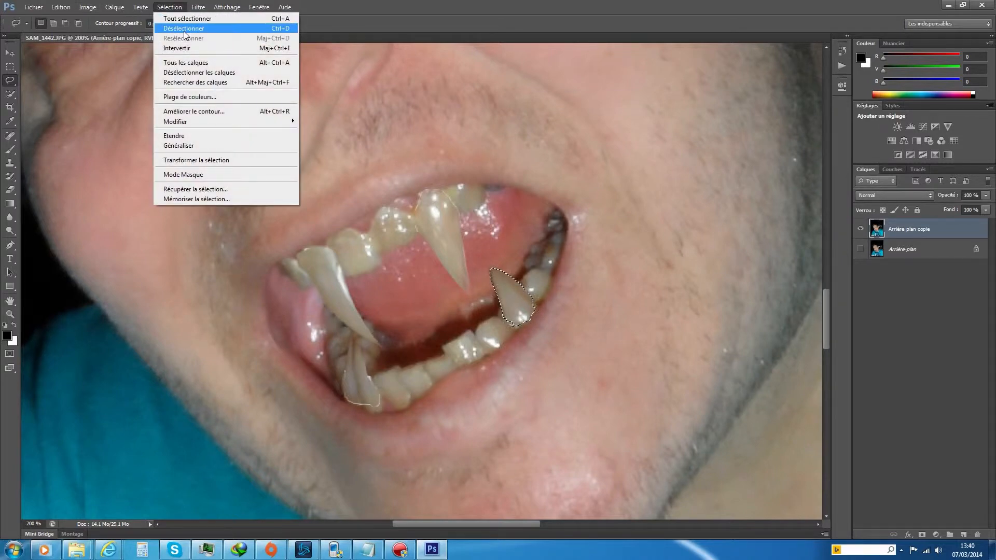
pyautogui.click(184, 29)
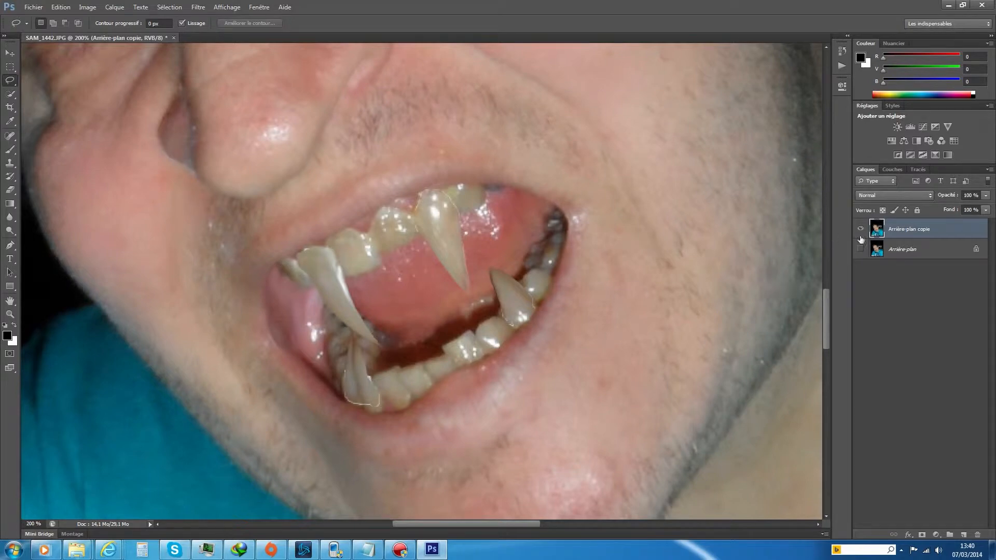
# Duplicate the original Arrière-plan layer as Arrière-plan copie 2 and make the duplicate visible.
pyautogui.click(913, 249)
pyautogui.rightClick(913, 248)
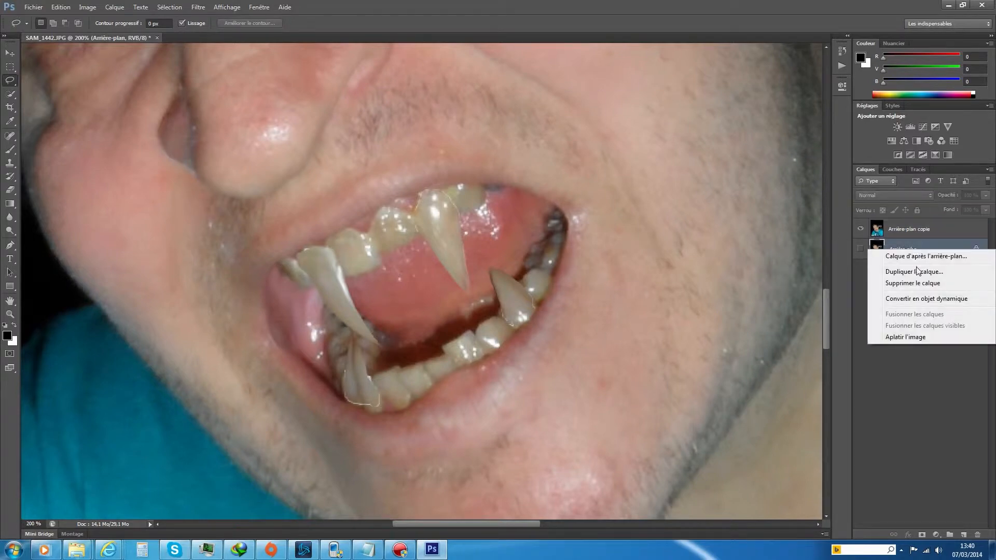
pyautogui.click(916, 272)
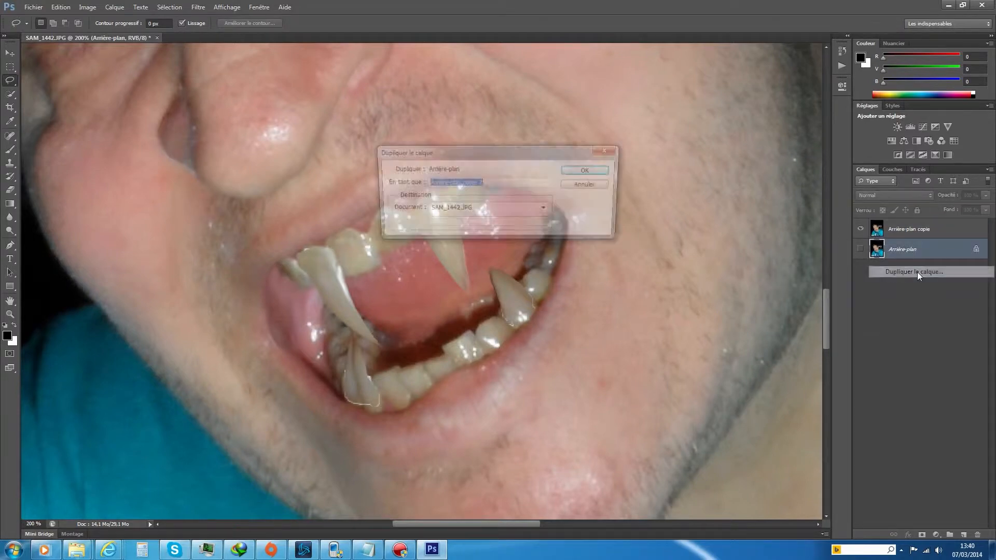
pyautogui.click(588, 170)
pyautogui.click(861, 249)
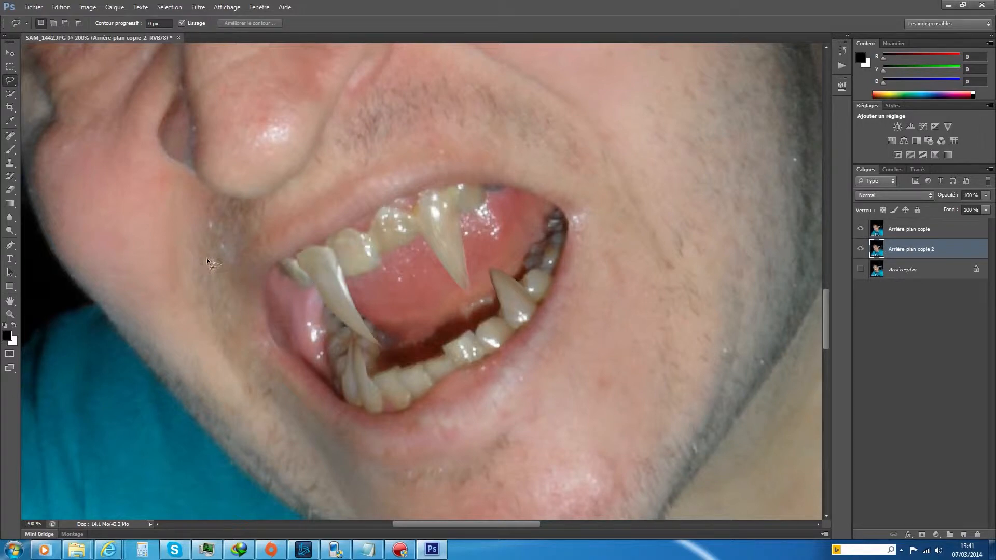
# Add a layer mask to the Arrière-plan copie layer and make black the foreground color.
pyautogui.click(927, 232)
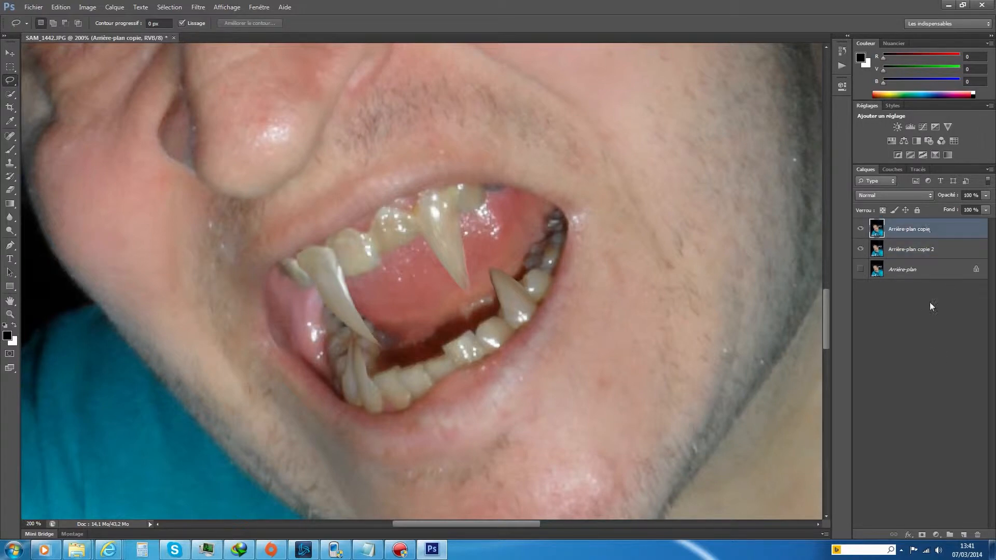
pyautogui.click(923, 535)
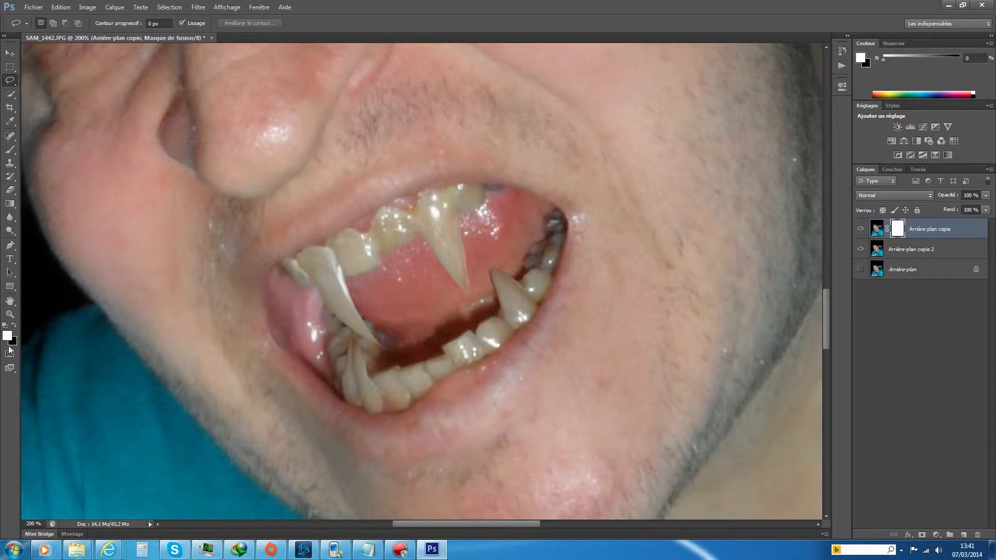
pyautogui.click(14, 326)
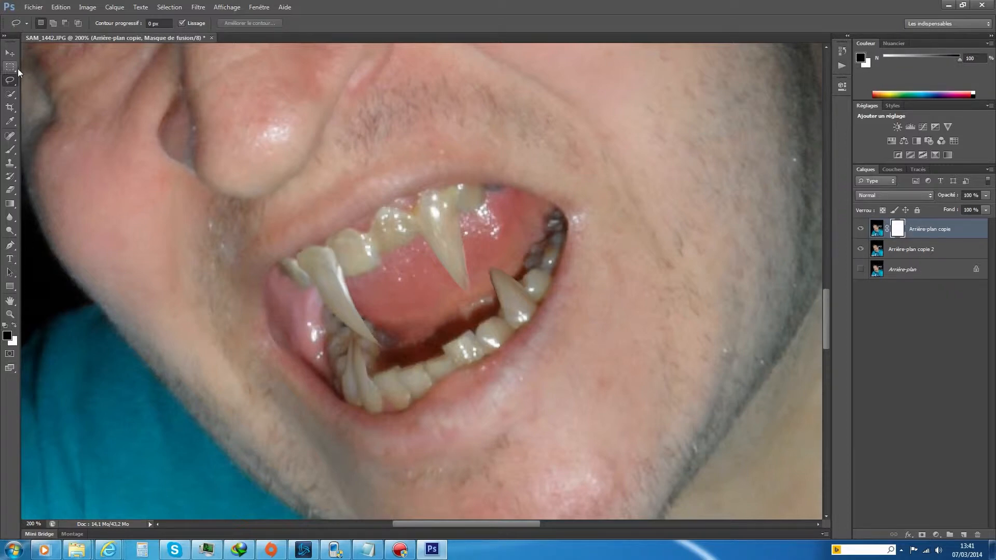
# Set up a soft brush of 24 px with 0% hardness, 63% opacity and 59% flow.
pyautogui.click(10, 149)
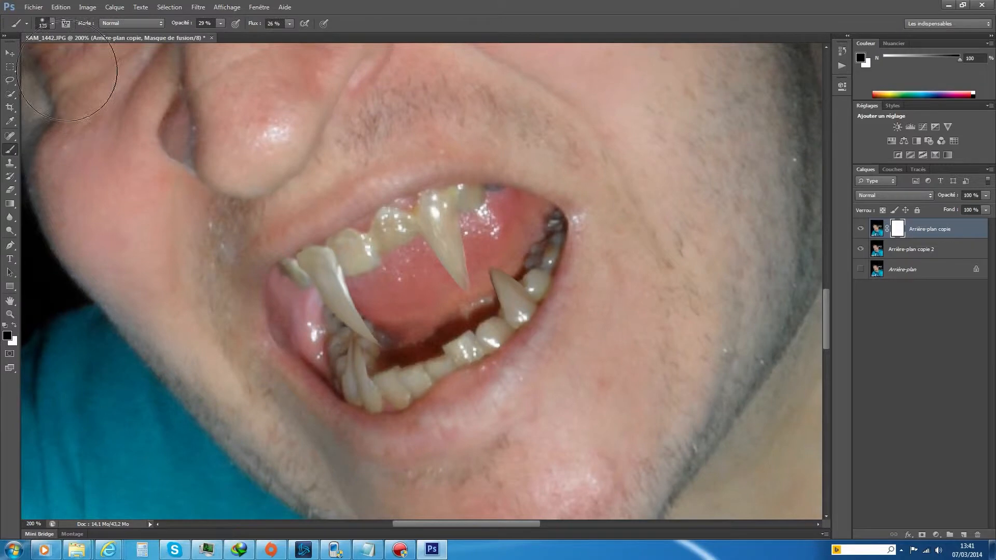
pyautogui.click(53, 24)
pyautogui.click(27, 55)
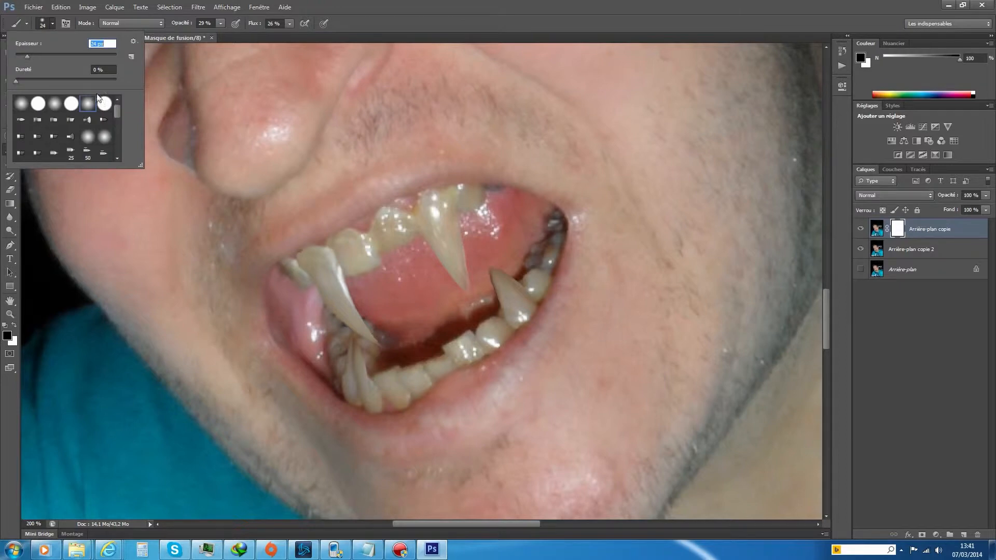
pyautogui.click(221, 23)
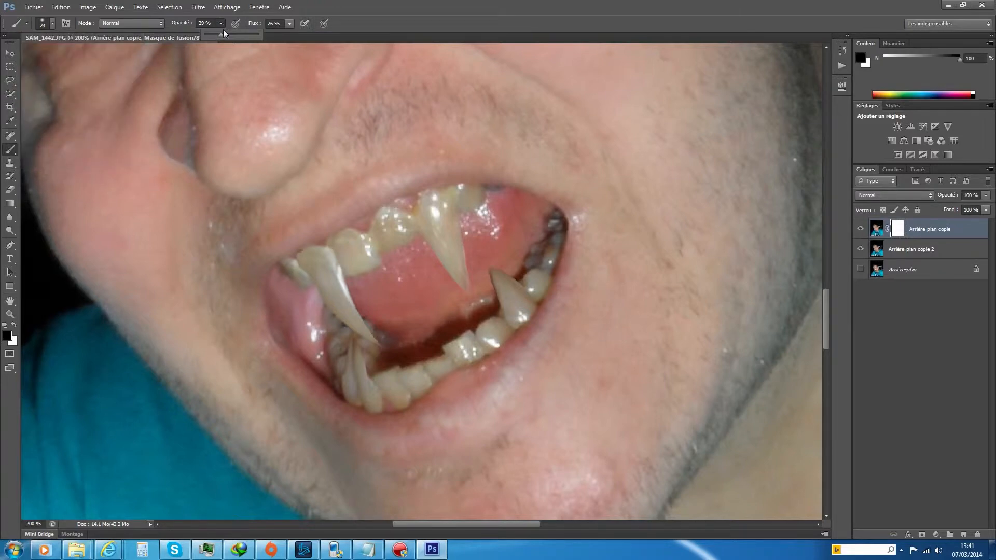
pyautogui.click(293, 24)
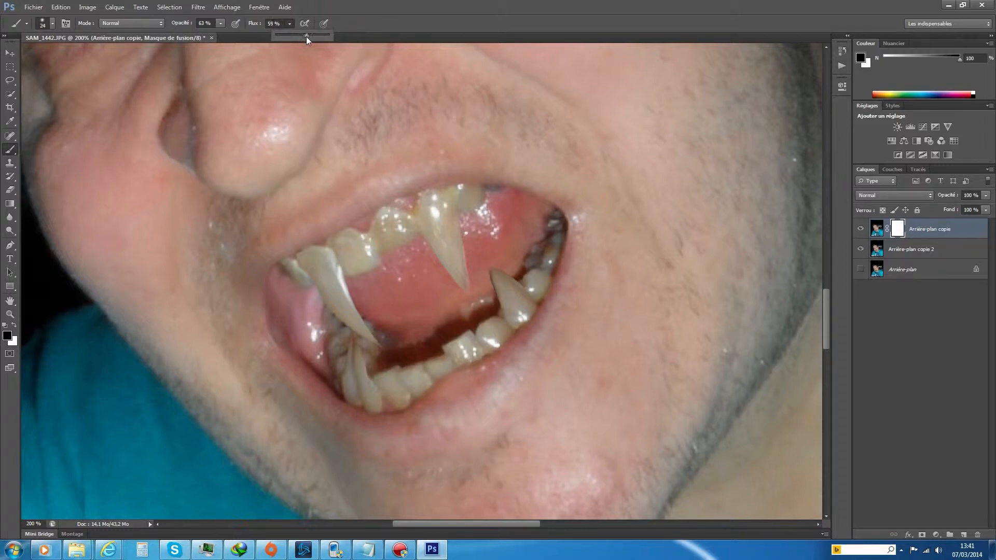
pyautogui.click(364, 24)
# Paint the mask black around the left upper fang's base, over the lower left fang and beside the right upper fang to restore the original image.
pyautogui.moveTo(291, 259)
pyautogui.mouseDown()
pyautogui.moveTo(301, 275)
pyautogui.moveTo(295, 252)
pyautogui.mouseUp()
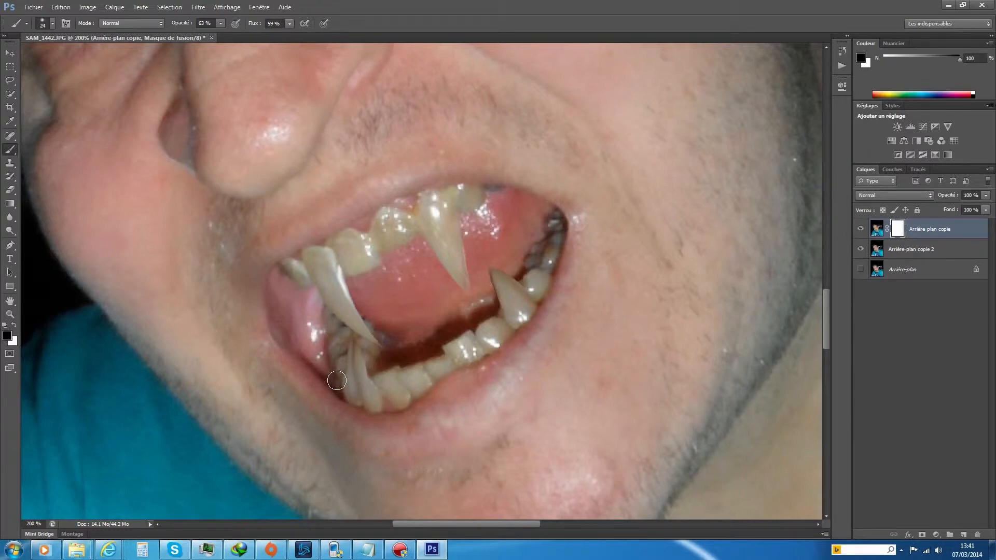
pyautogui.moveTo(336, 381); pyautogui.dragTo(341, 395)
pyautogui.moveTo(376, 368); pyautogui.dragTo(387, 401)
pyautogui.moveTo(334, 370)
pyautogui.mouseDown()
pyautogui.moveTo(385, 390)
pyautogui.moveTo(362, 351)
pyautogui.moveTo(362, 385)
pyautogui.moveTo(351, 379)
pyautogui.moveTo(372, 383)
pyautogui.moveTo(351, 353)
pyautogui.moveTo(351, 385)
pyautogui.mouseUp()
pyautogui.moveTo(350, 349)
pyautogui.mouseDown()
pyautogui.moveTo(345, 383)
pyautogui.moveTo(353, 353)
pyautogui.moveTo(359, 362)
pyautogui.mouseUp()
pyautogui.moveTo(350, 374); pyautogui.dragTo(343, 355)
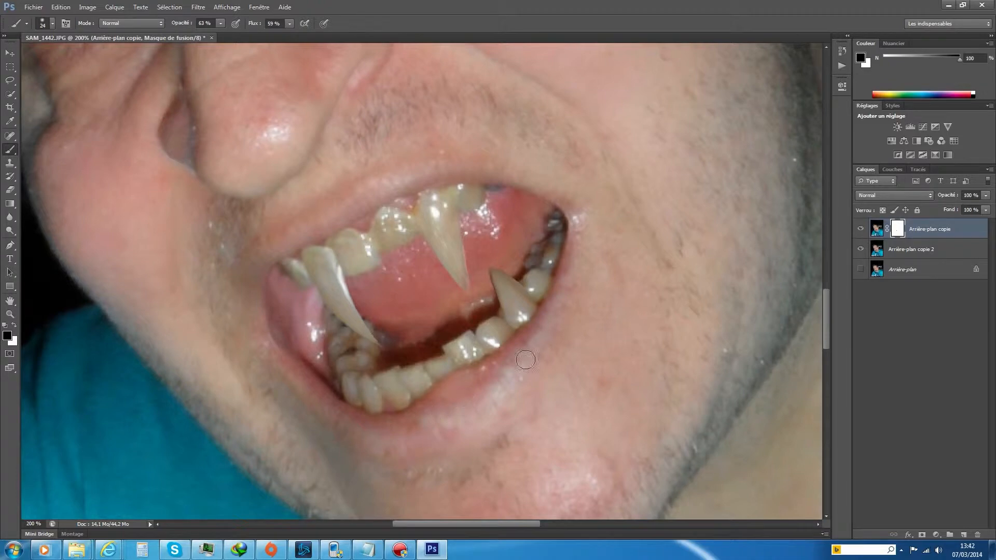
pyautogui.moveTo(470, 247)
pyautogui.mouseDown()
pyautogui.moveTo(480, 272)
pyautogui.moveTo(440, 278)
pyautogui.moveTo(472, 232)
pyautogui.moveTo(474, 286)
pyautogui.moveTo(473, 250)
pyautogui.moveTo(477, 296)
pyautogui.mouseUp()
# Switch to white with an 11 px brush and paint the mask at the right upper fang's tip to bring it back.
pyautogui.click(14, 326)
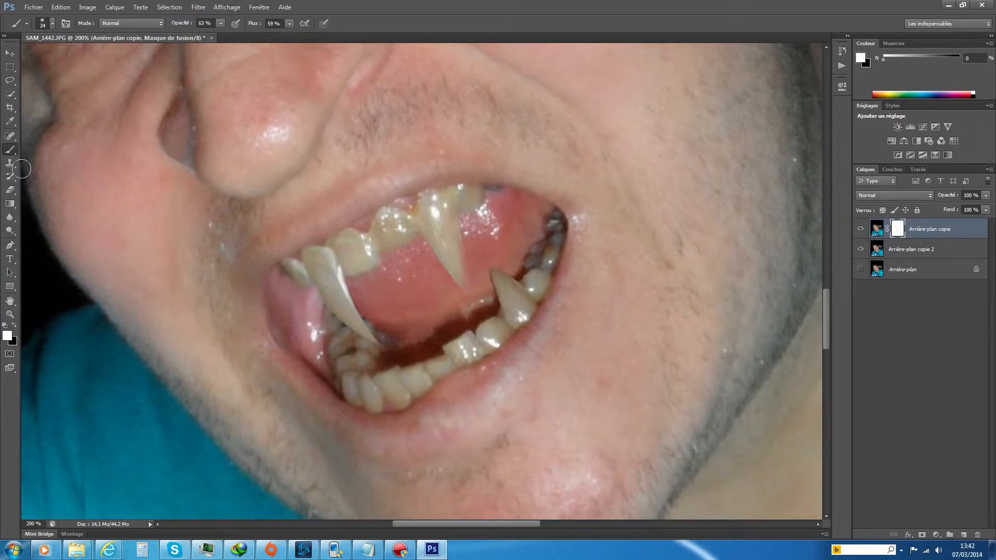
pyautogui.click(54, 24)
pyautogui.click(21, 55)
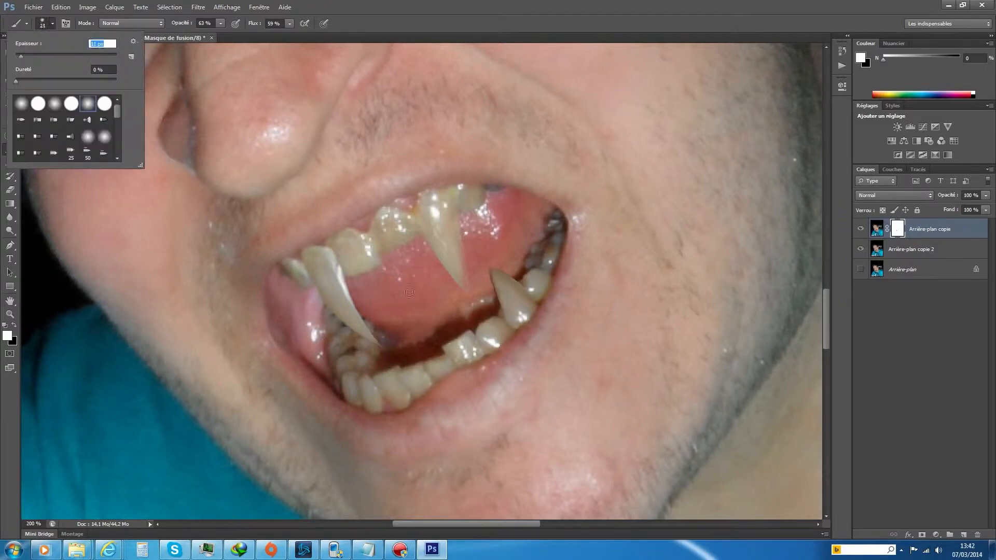
pyautogui.click(462, 286)
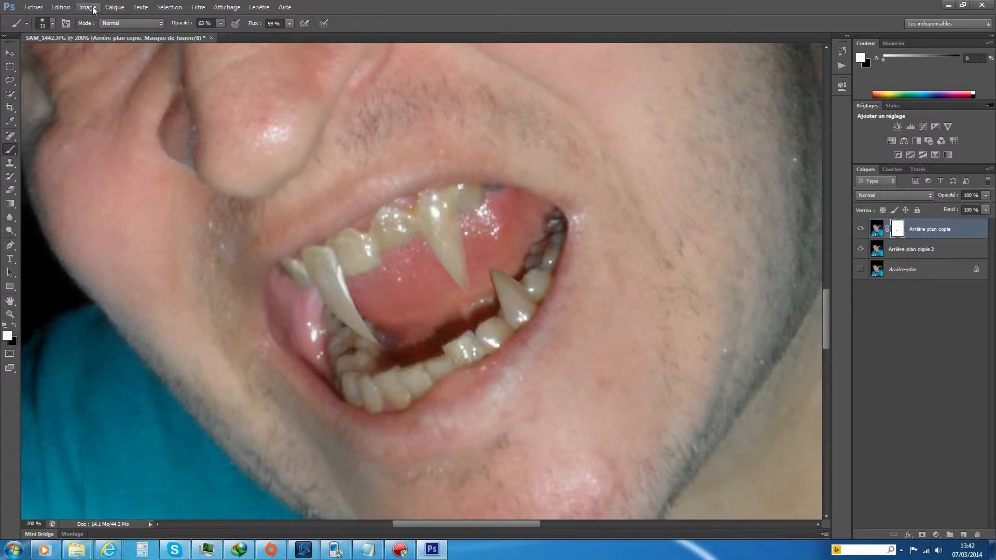
# Merge the visible layers and duplicate the original Arrière-plan layer, keeping the duplicate hidden and Arrière-plan copie selected.
pyautogui.click(115, 7)
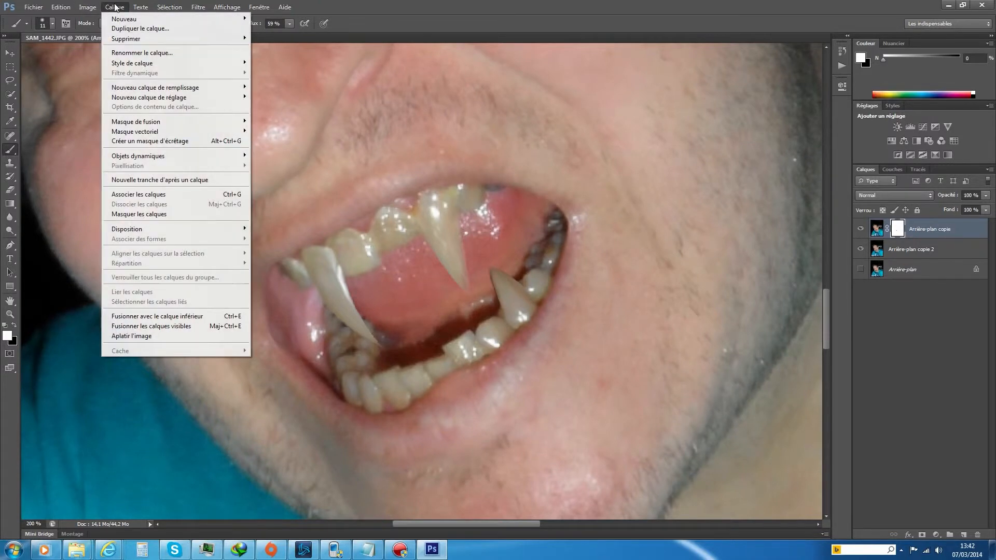
pyautogui.click(181, 327)
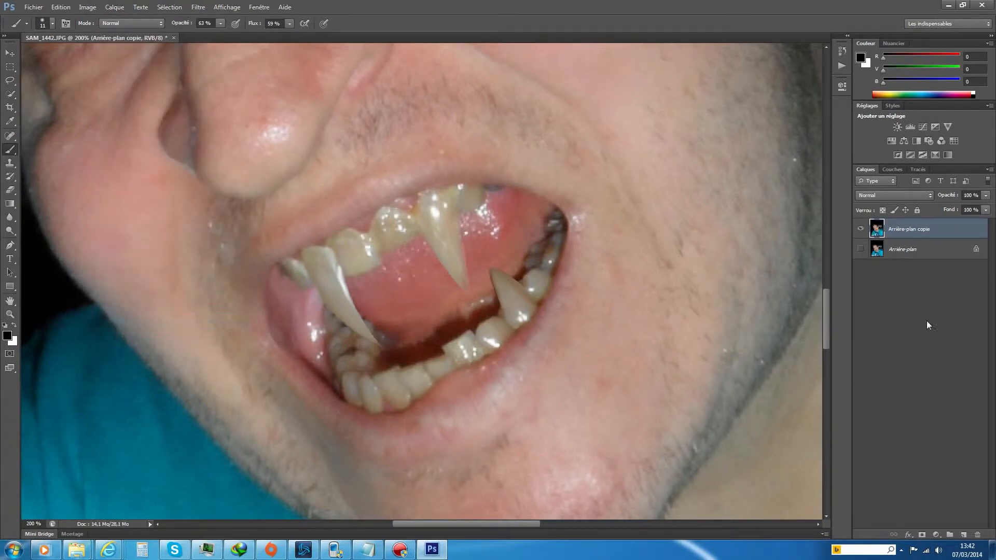
pyautogui.click(913, 253)
pyautogui.rightClick(912, 253)
pyautogui.click(913, 276)
pyautogui.click(589, 170)
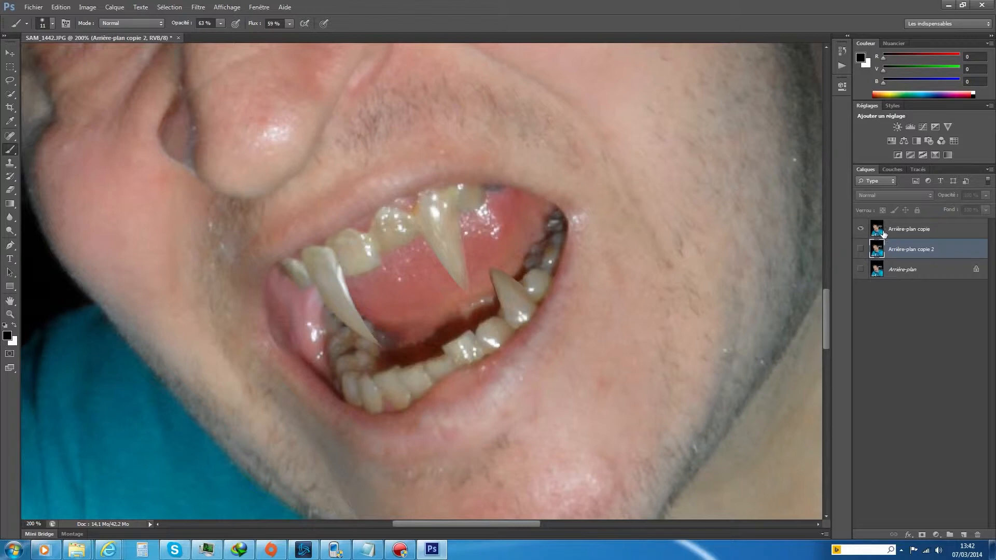
pyautogui.click(859, 250)
pyautogui.click(879, 232)
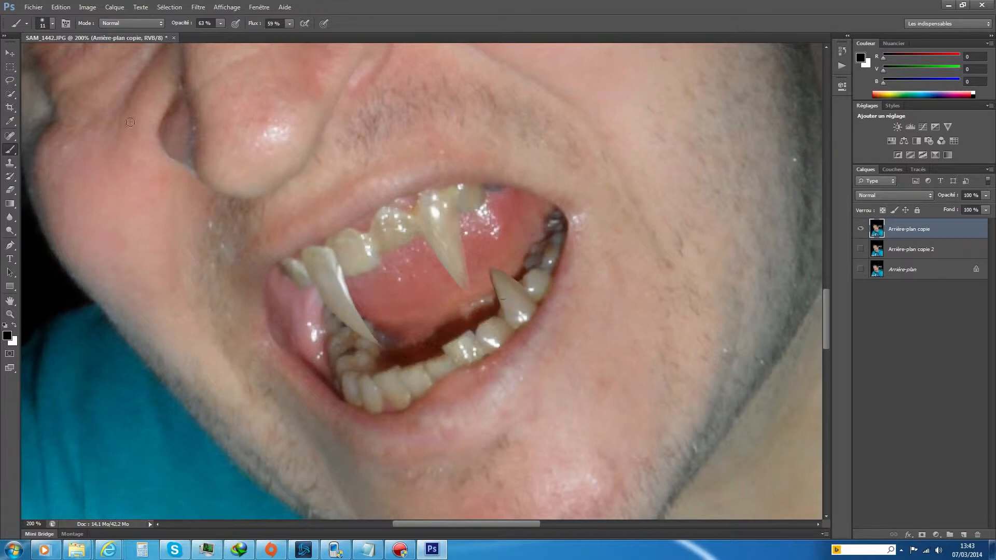
pyautogui.click(12, 85)
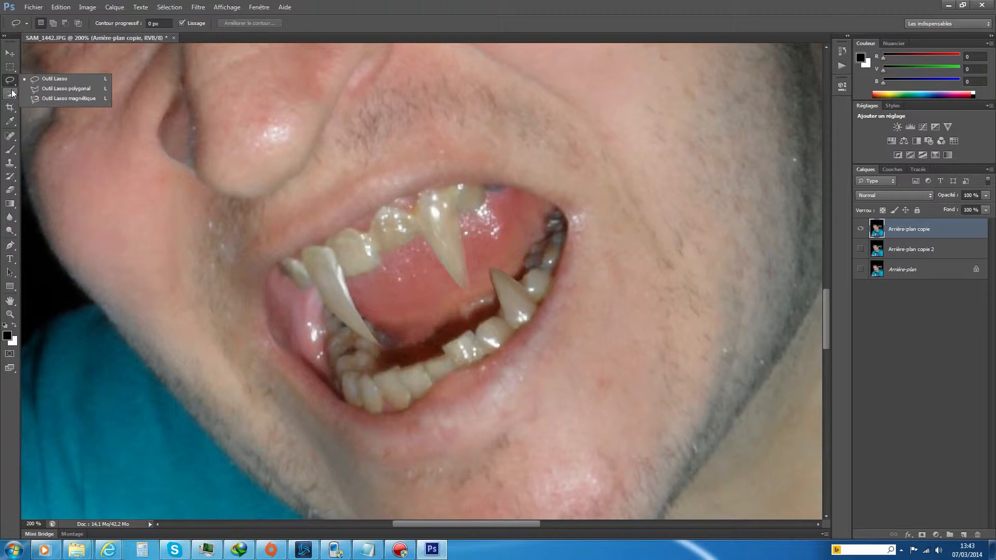
pyautogui.click(10, 71)
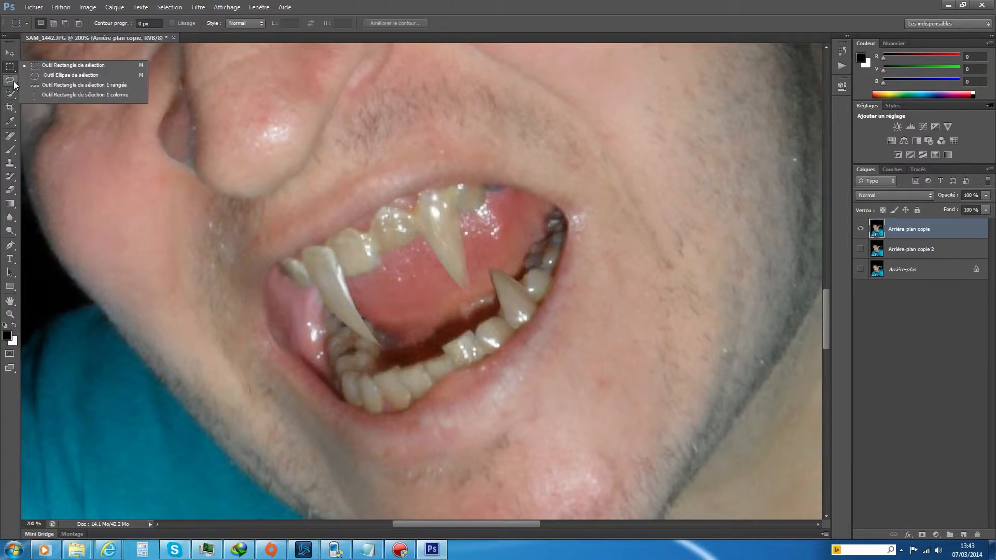
pyautogui.click(11, 56)
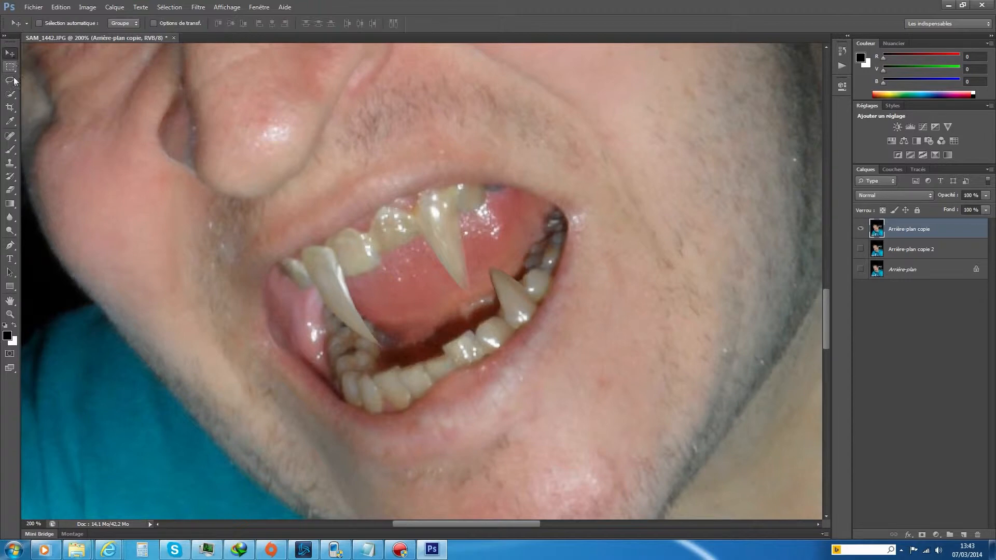
# Lasso the lower right fang with a small margin, copy it onto a new layer and activate the Move tool.
pyautogui.click(9, 80)
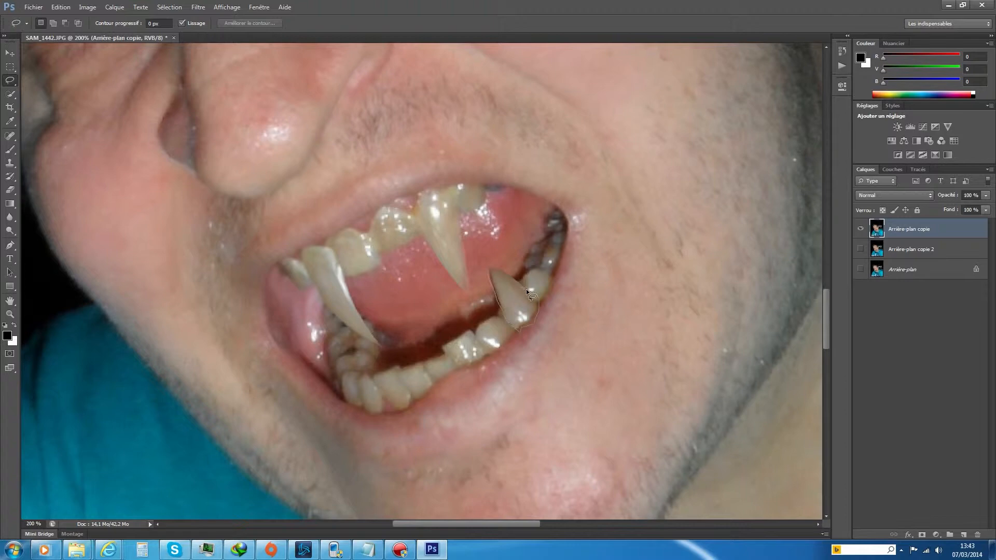
pyautogui.moveTo(516, 278)
pyautogui.mouseDown()
pyautogui.moveTo(487, 264)
pyautogui.moveTo(488, 275)
pyautogui.mouseUp()
pyautogui.press('shift')
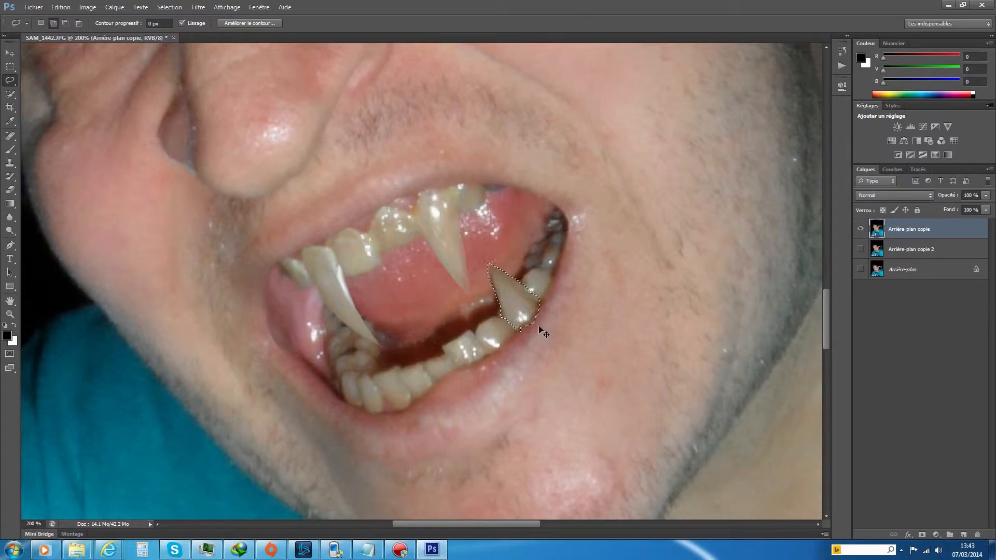
pyautogui.hotkey('ctrl', 'j')
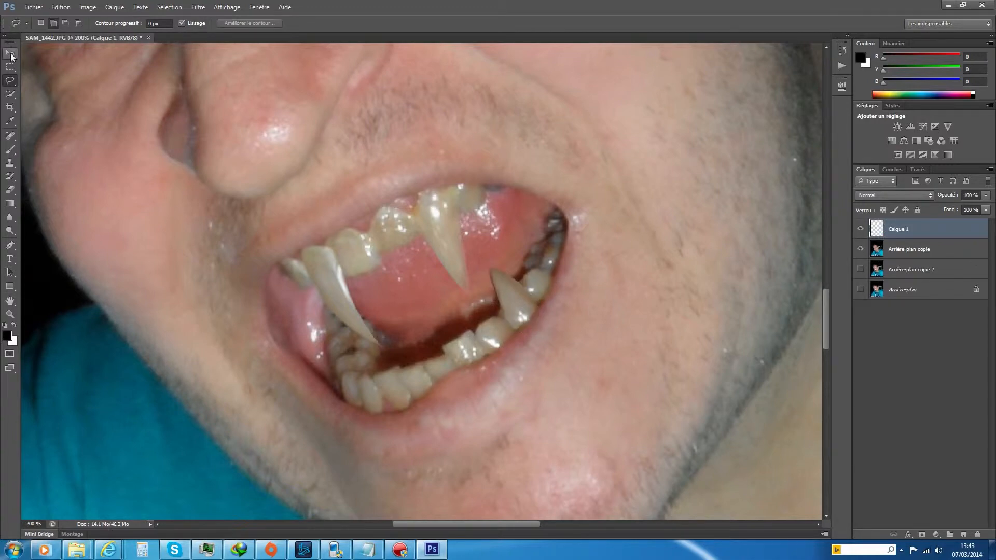
pyautogui.click(11, 53)
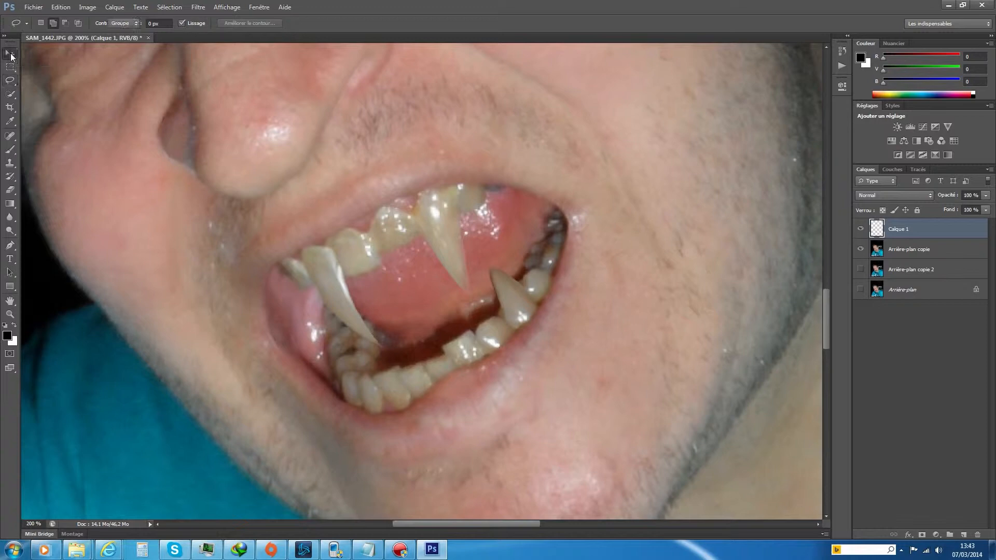
# Move the copied fang onto the lower left canine and enclose that area in a rectangular selection.
pyautogui.moveTo(508, 302); pyautogui.dragTo(362, 385)
pyautogui.click(11, 68)
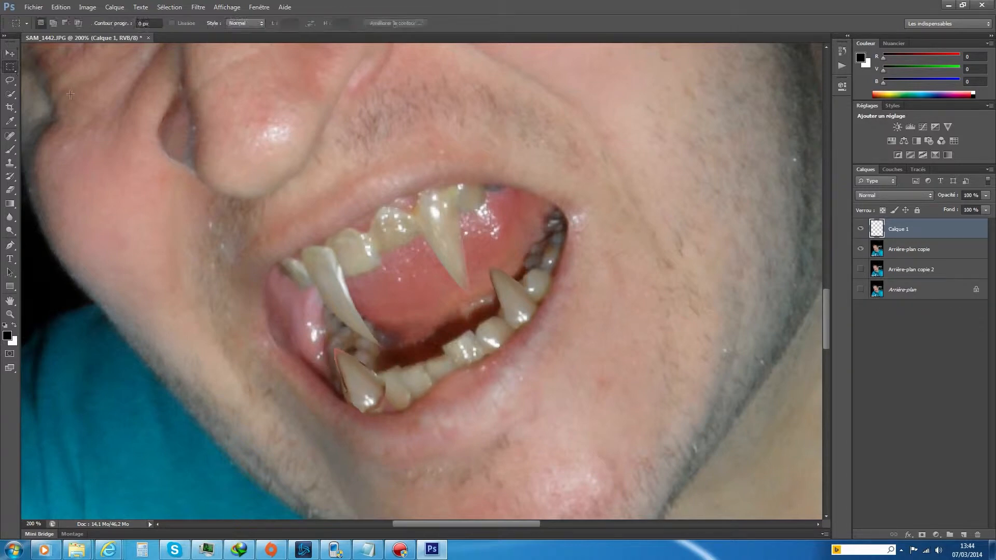
pyautogui.moveTo(252, 268); pyautogui.dragTo(438, 460)
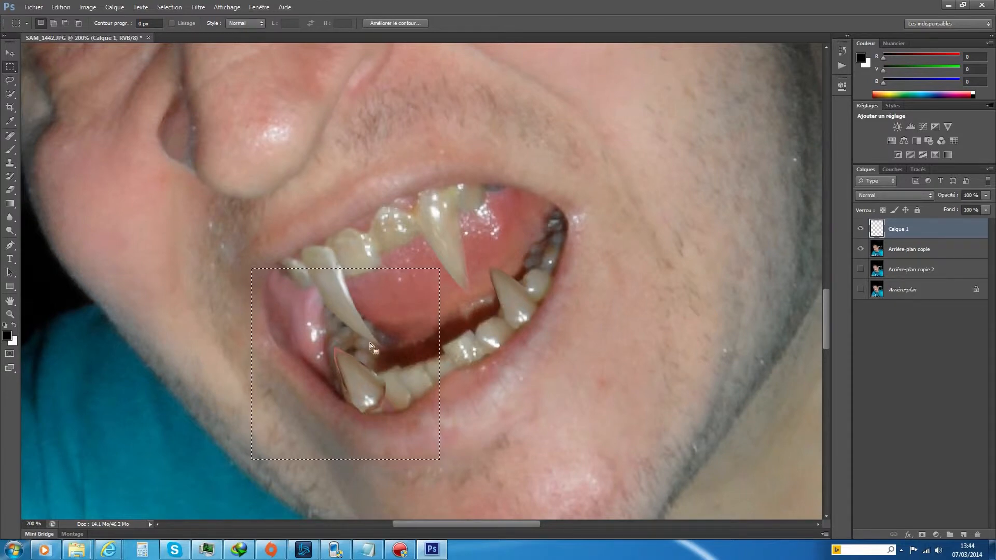
# Rotate the copied fang about 19.7°, nudge it onto the lower left tooth's base, apply the transformation and deselect.
pyautogui.click(63, 7)
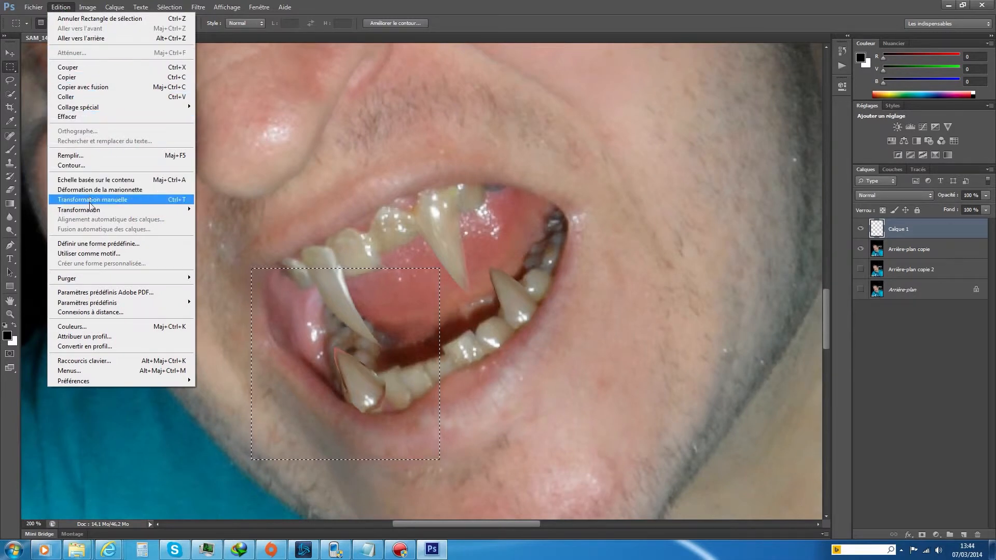
pyautogui.moveTo(94, 209)
pyautogui.click(242, 235)
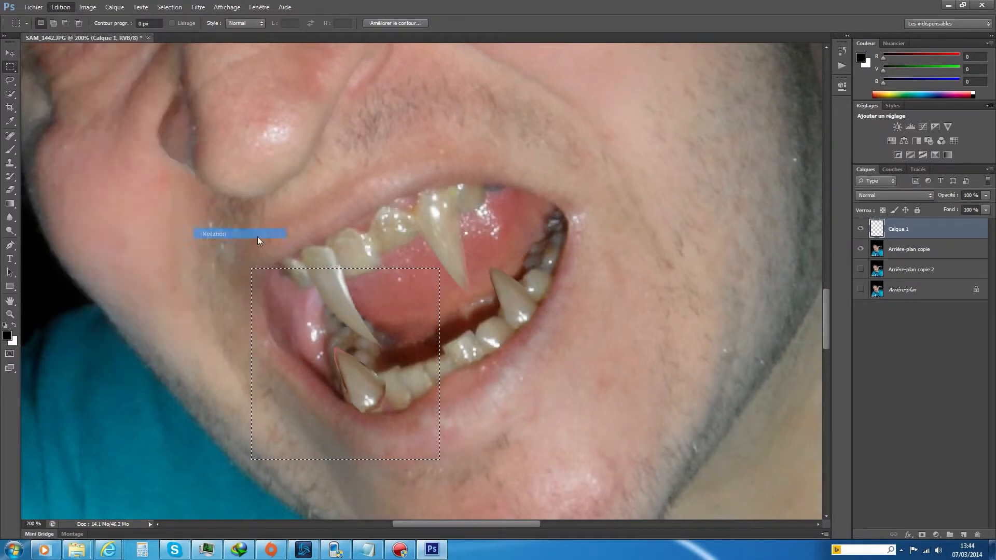
pyautogui.moveTo(454, 259); pyautogui.dragTo(545, 285)
pyautogui.moveTo(396, 409); pyautogui.dragTo(410, 407)
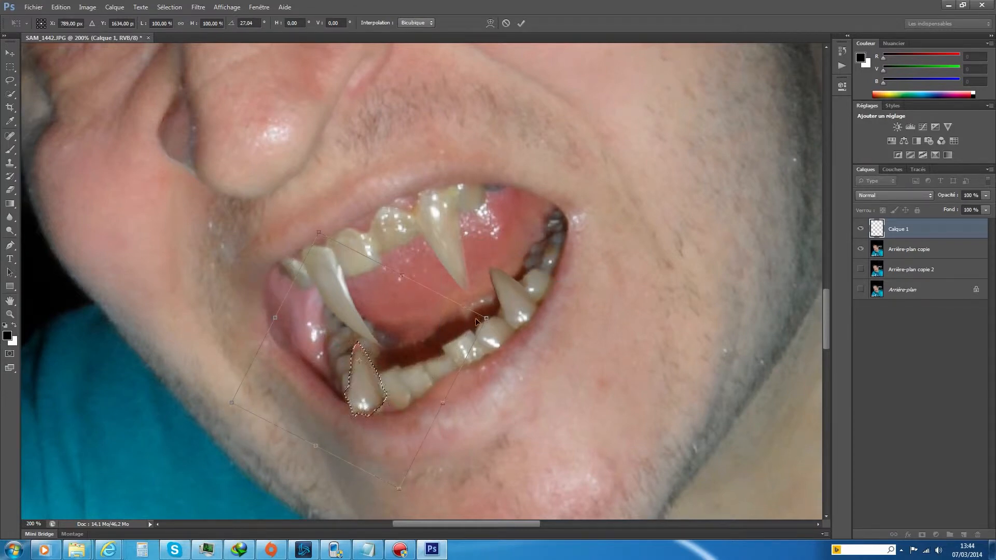
pyautogui.moveTo(488, 313); pyautogui.dragTo(474, 302)
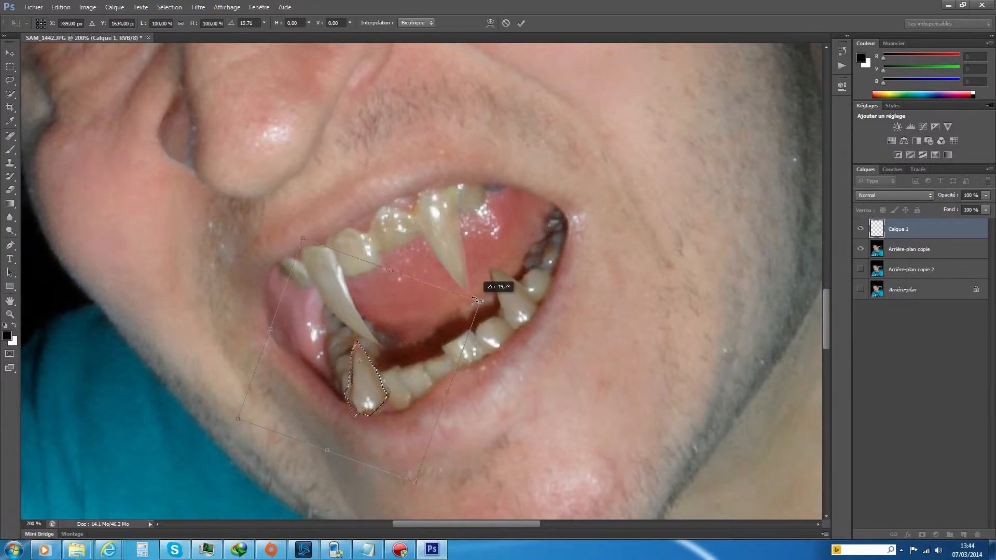
pyautogui.moveTo(419, 347); pyautogui.dragTo(411, 350)
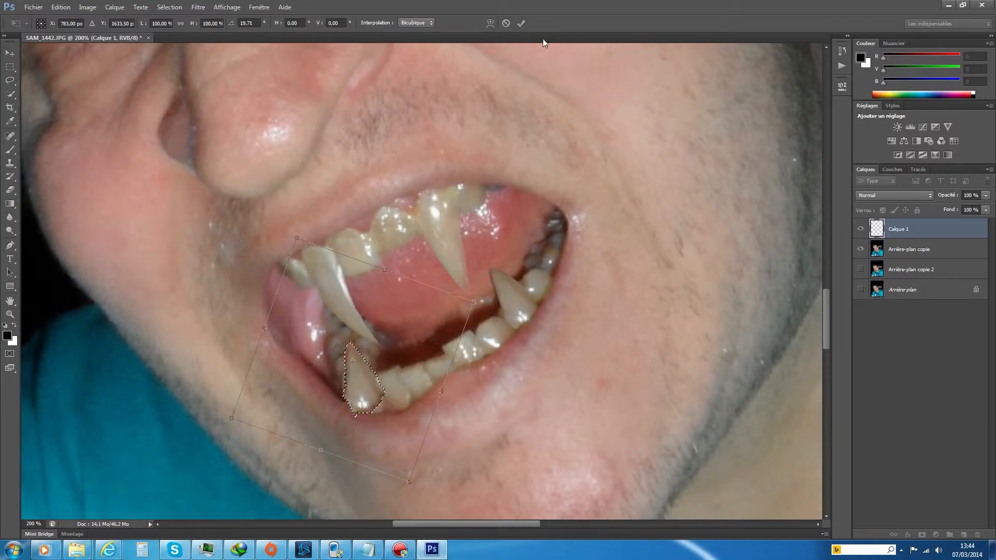
pyautogui.click(520, 24)
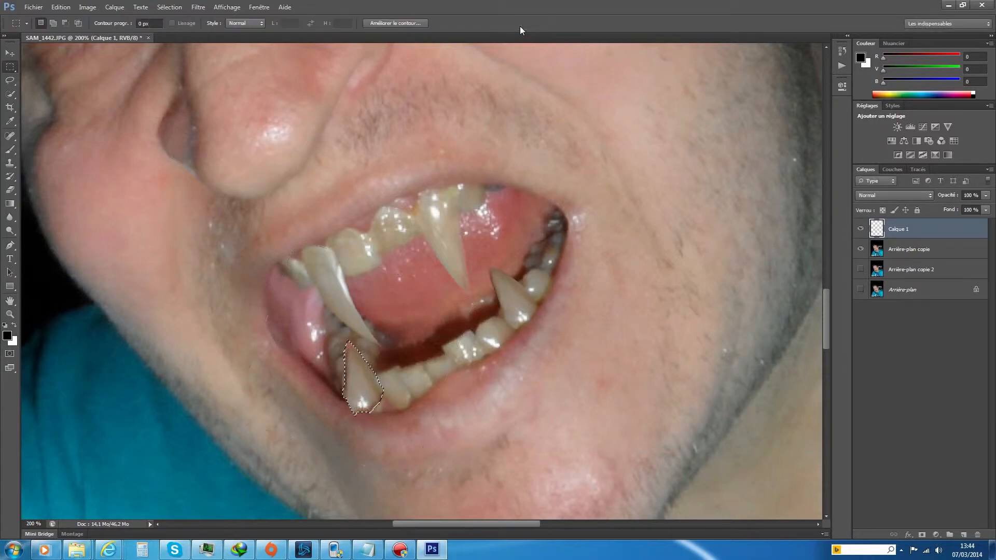
pyautogui.click(171, 7)
pyautogui.click(183, 28)
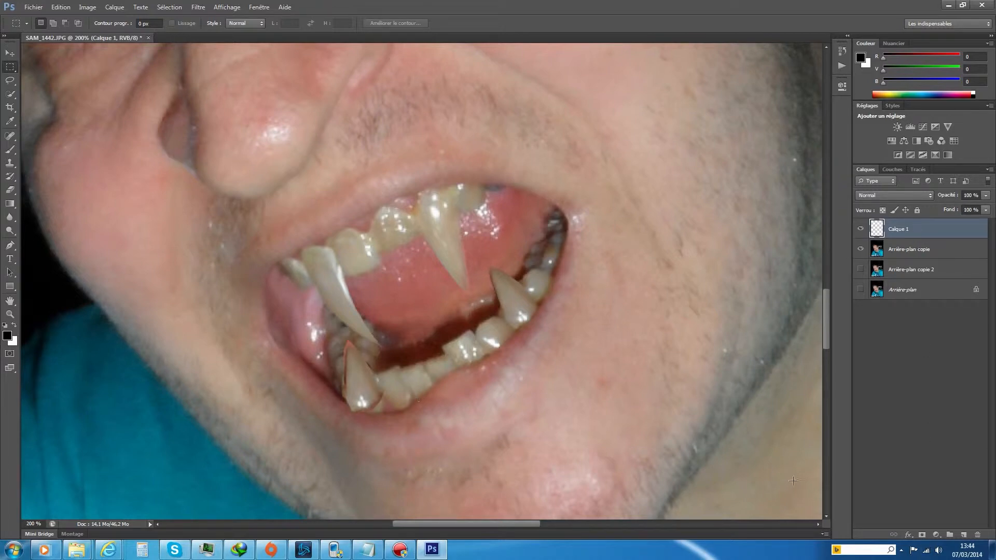
# Add a layer mask to Calque 1 and set the brush size to 7 px for close-up work on the lower left fang.
pyautogui.click(921, 535)
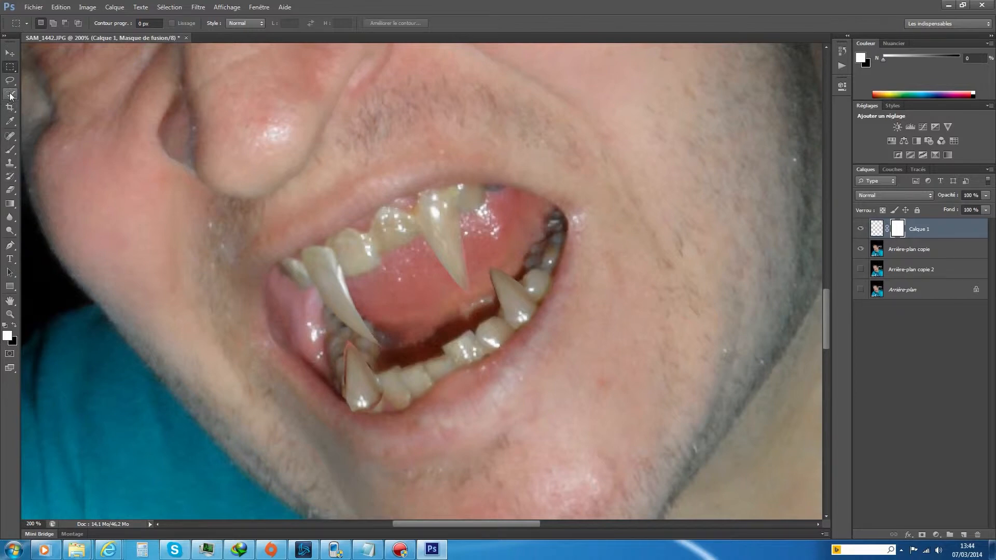
pyautogui.click(10, 150)
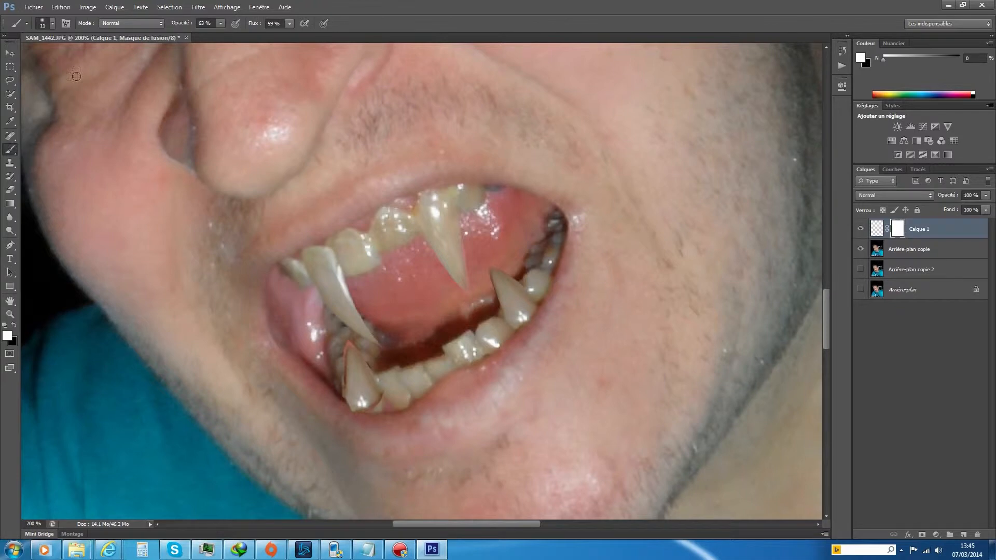
pyautogui.click(10, 314)
pyautogui.click(374, 375)
pyautogui.click(361, 409)
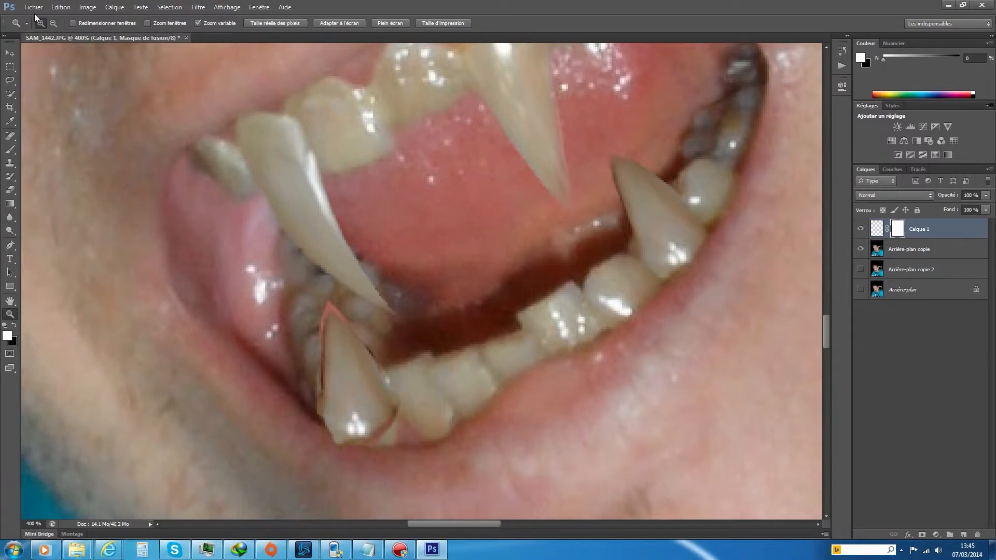
pyautogui.click(10, 96)
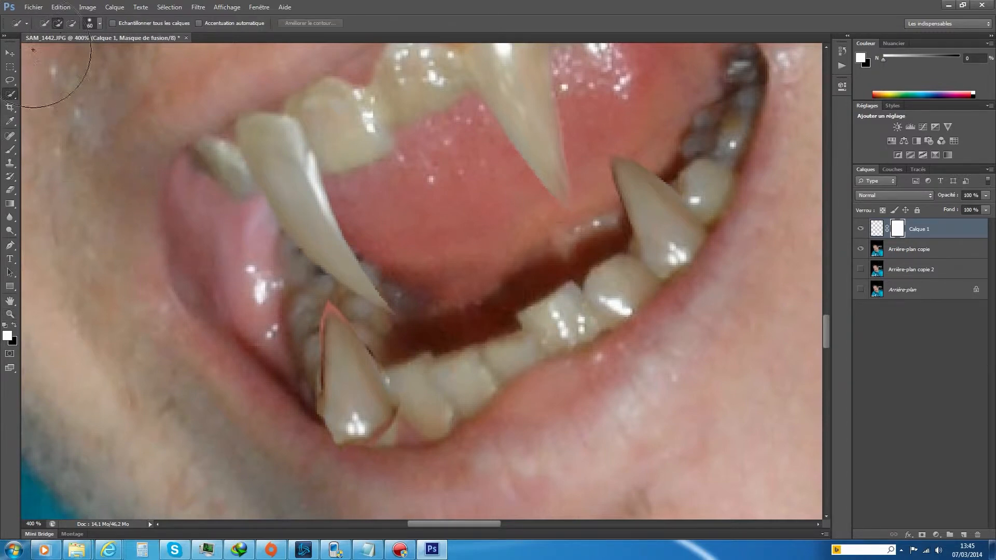
pyautogui.click(10, 149)
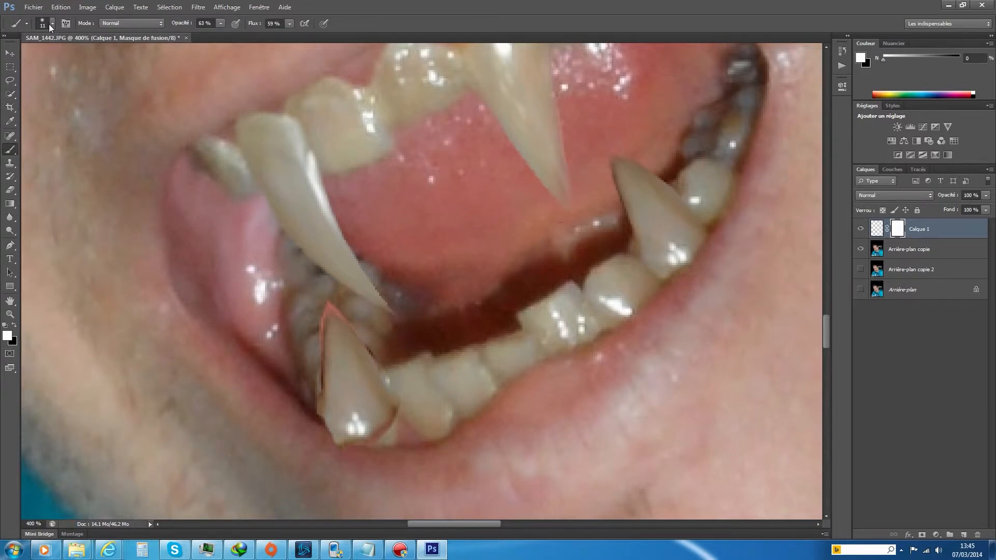
pyautogui.click(49, 24)
pyautogui.click(18, 57)
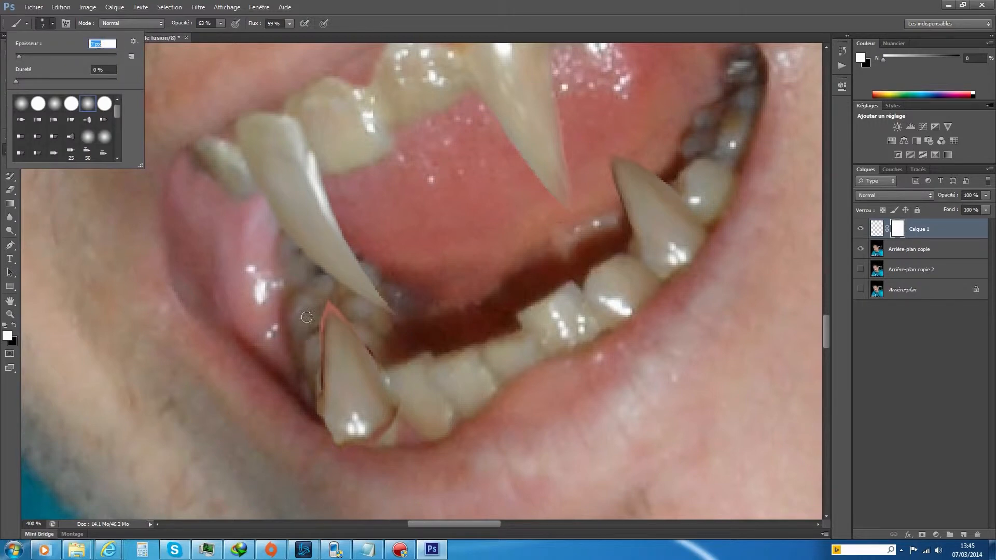
# Paint the mask black along the lower left fang's sides, tip and base to hide the copied margin, and switch to white.
pyautogui.click(15, 326)
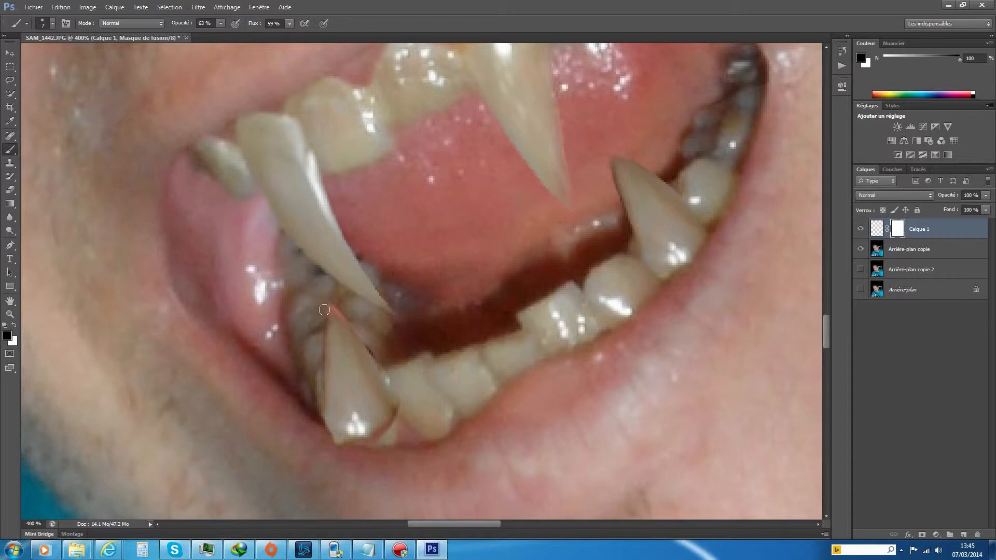
pyautogui.moveTo(335, 308); pyautogui.dragTo(380, 366)
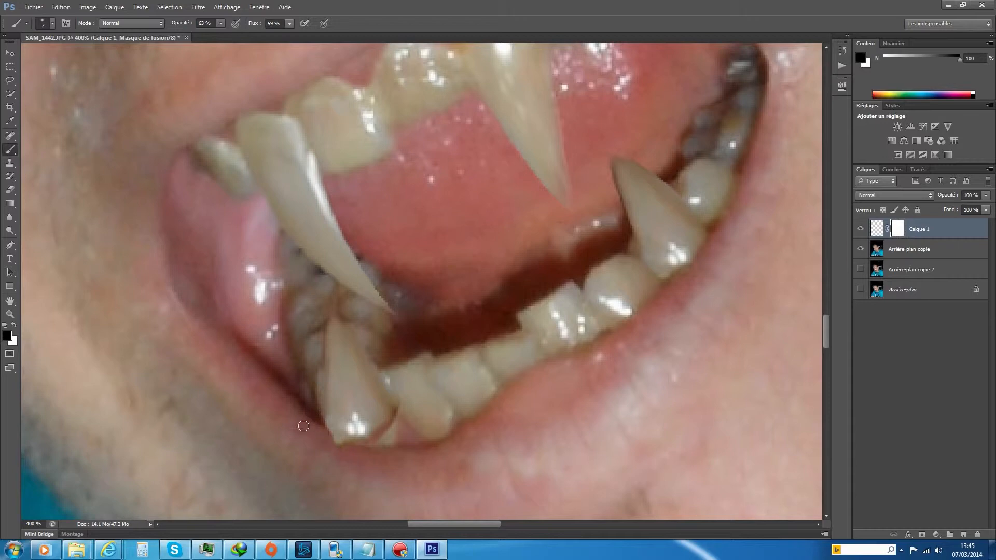
pyautogui.moveTo(328, 438); pyautogui.dragTo(350, 444)
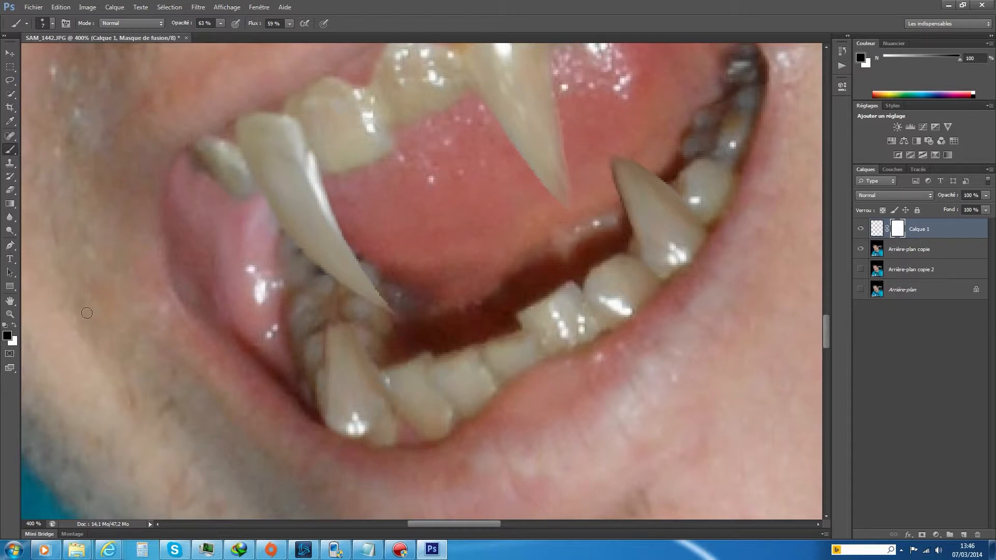
pyautogui.click(15, 327)
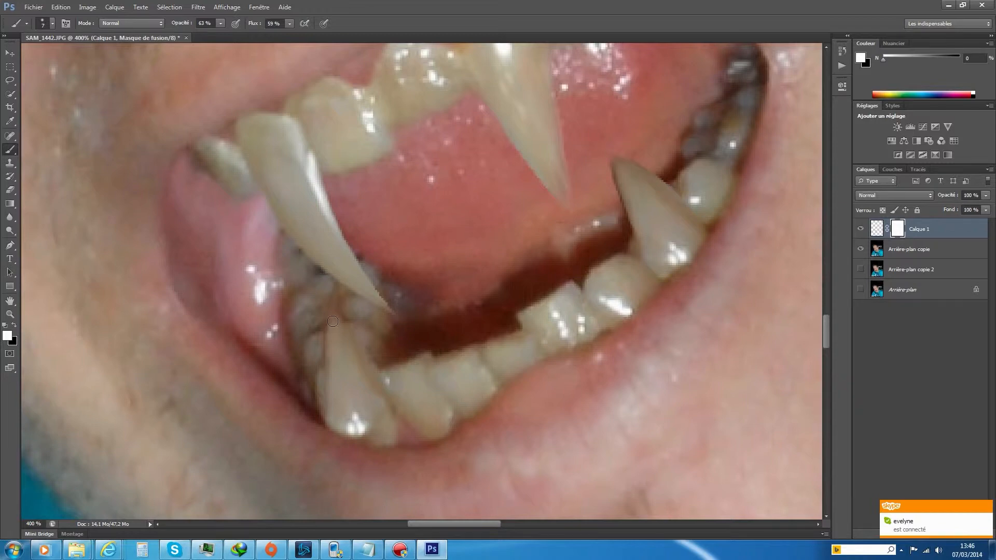
# Check how the fangs look in the whole portrait and closer up around the face.
pyautogui.click(16, 313)
pyautogui.rightClick(386, 266)
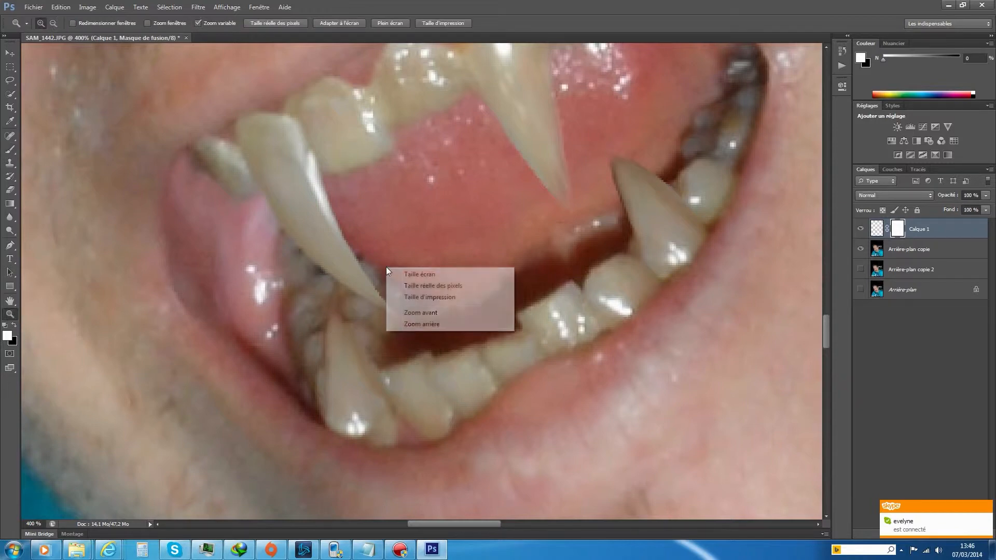
pyautogui.click(444, 275)
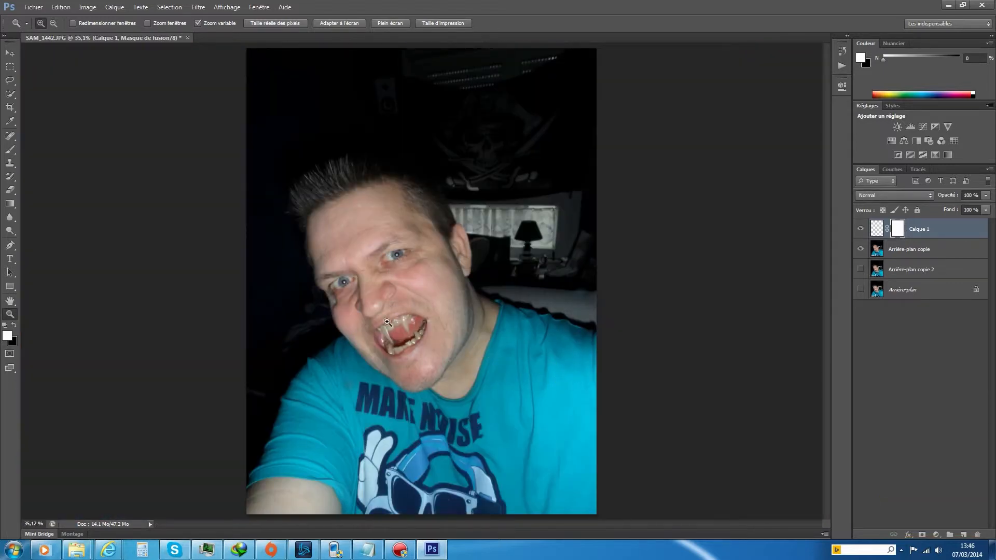
pyautogui.moveTo(389, 331); pyautogui.dragTo(467, 389)
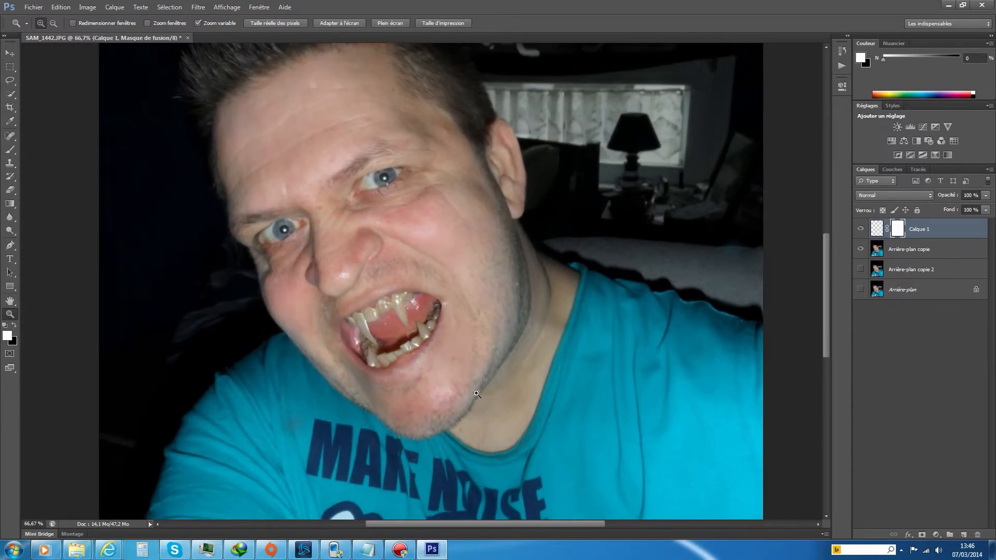
pyautogui.rightClick(431, 275)
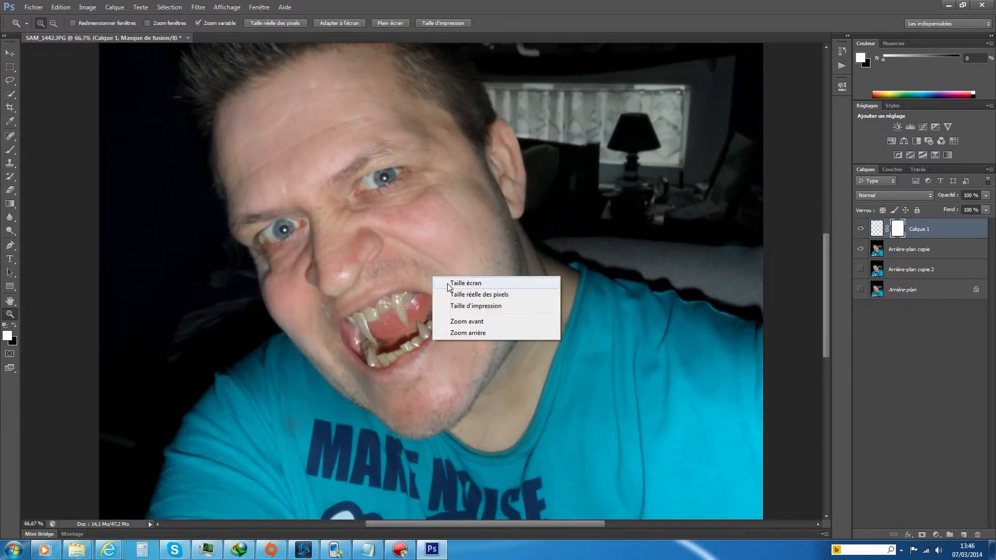
pyautogui.click(447, 283)
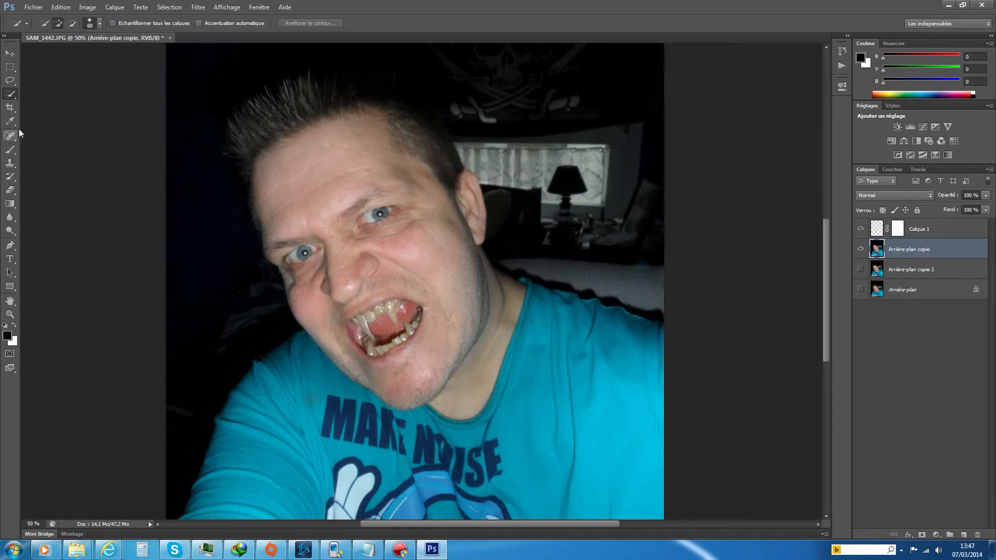
# Select the white of the right eye on Arrière-plan copie with the Magic Wand, adding its outer corner and undoing any spill onto the skin.
pyautogui.click(10, 231)
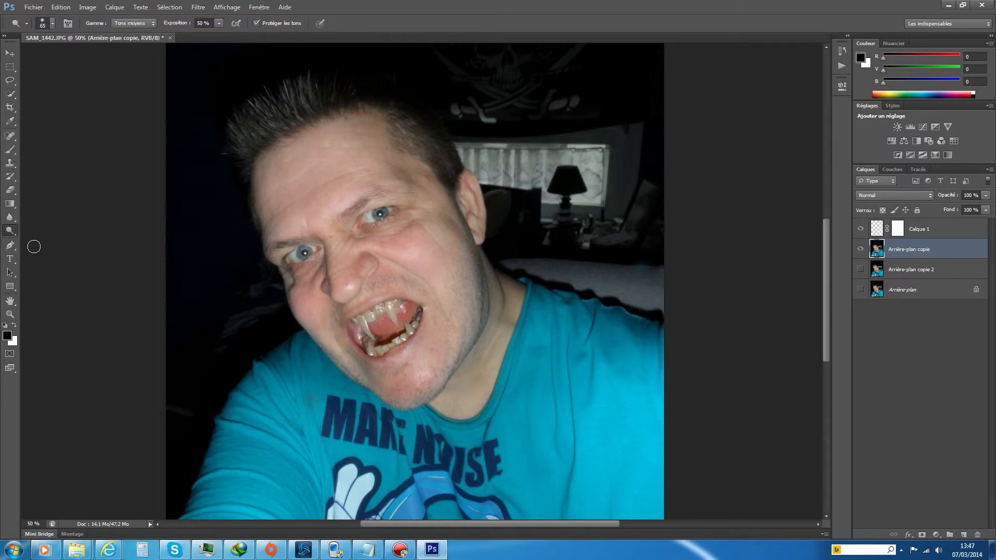
pyautogui.click(10, 314)
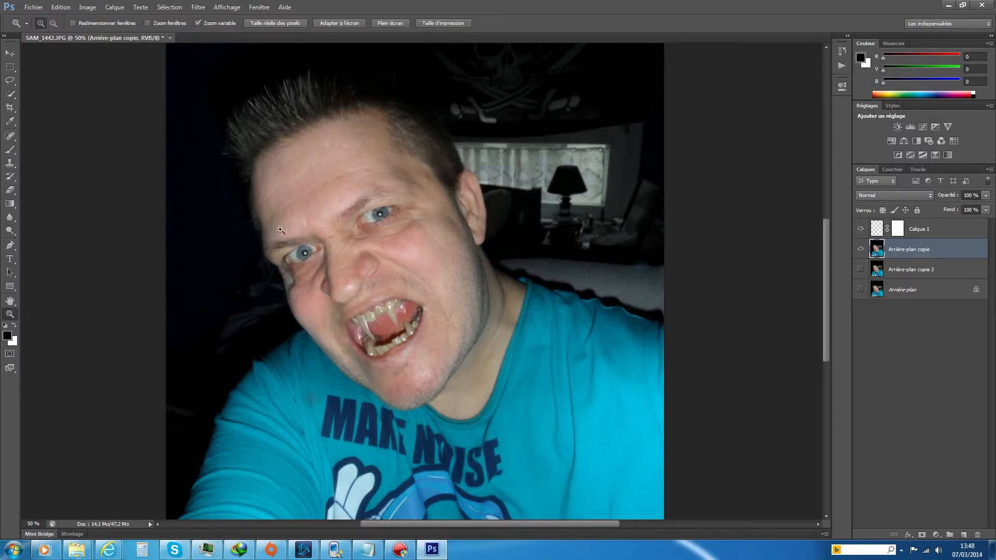
pyautogui.click(332, 240)
pyautogui.click(332, 253)
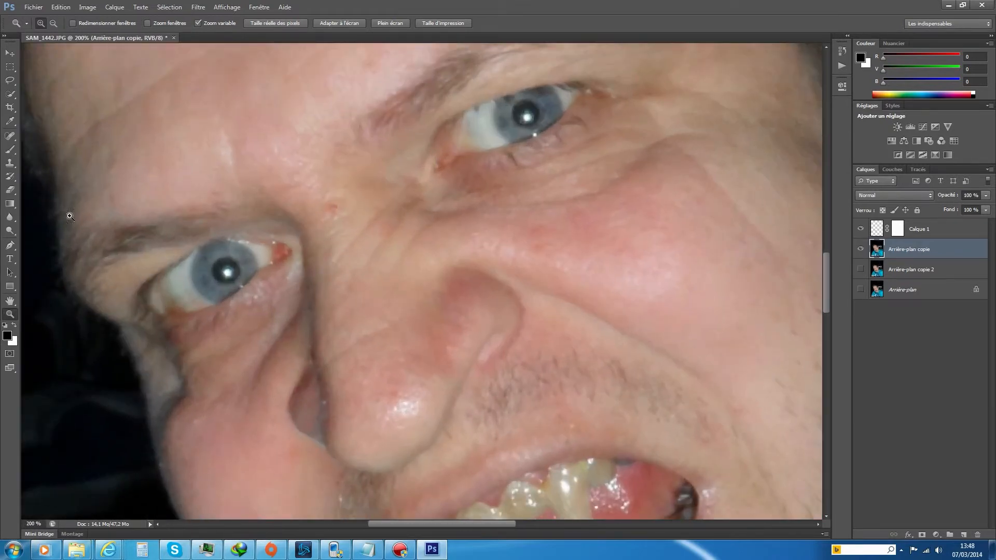
pyautogui.click(14, 99)
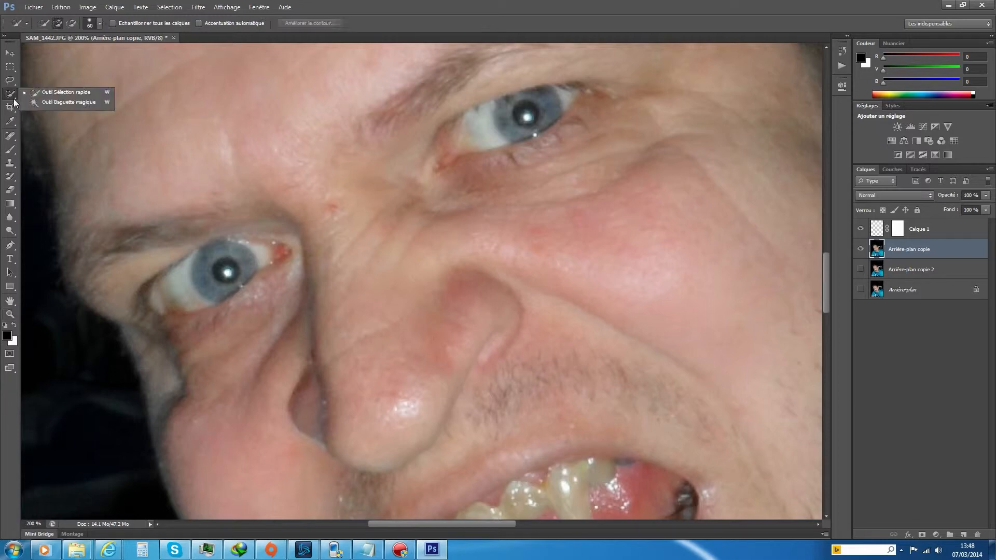
pyautogui.click(56, 103)
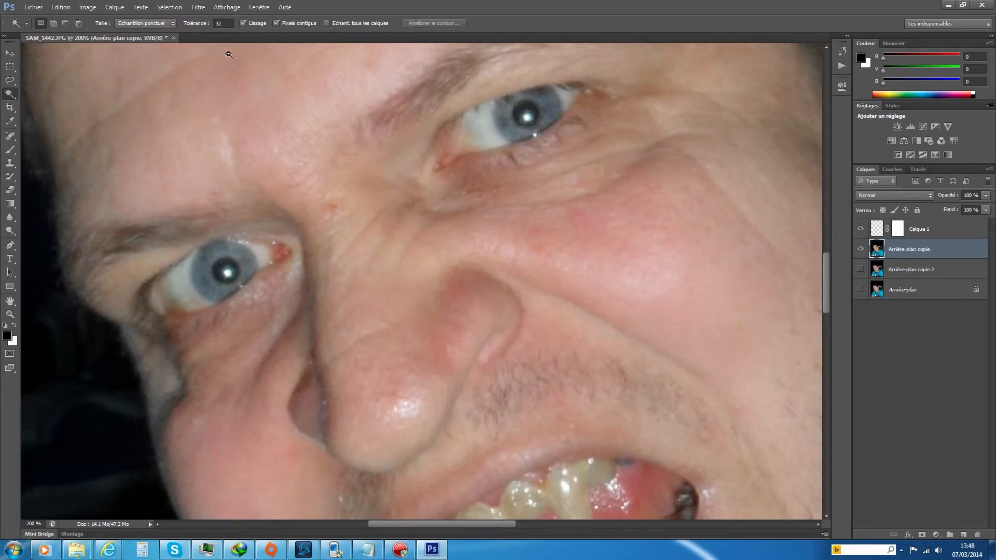
pyautogui.click(486, 127)
pyautogui.click(54, 23)
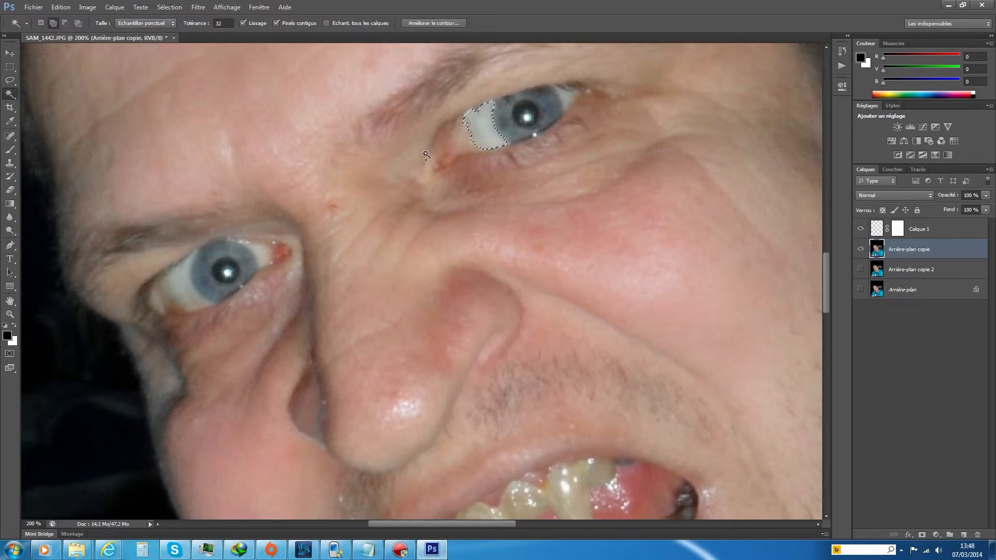
pyautogui.click(466, 142)
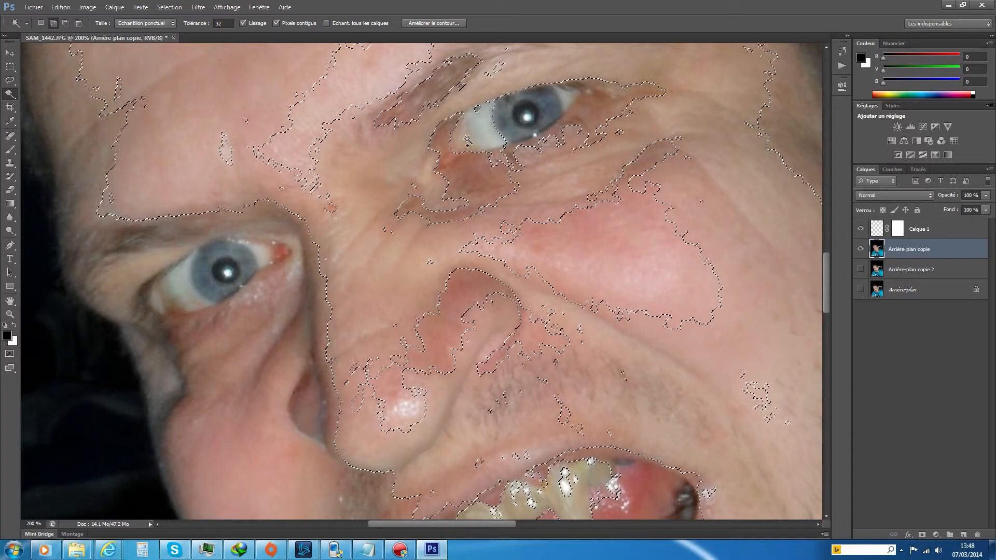
pyautogui.hotkey('ctrl', 'z')
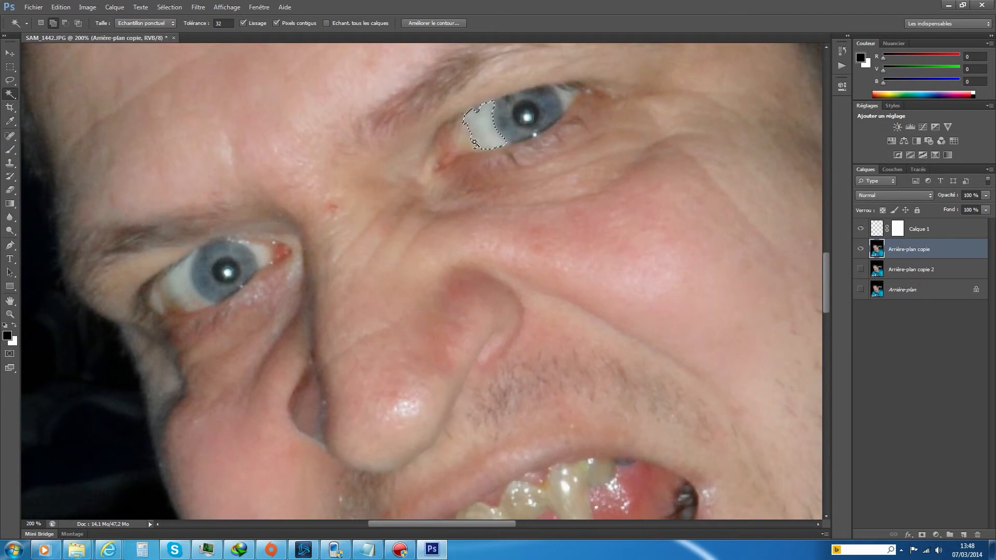
pyautogui.click(567, 97)
# Set the Magic Wand tolerance to 8 and add the white of the left eye, including its outer corner, to the selection.
pyautogui.click(219, 23)
pyautogui.press('Return')
pyautogui.click(178, 279)
pyautogui.click(204, 304)
pyautogui.click(198, 302)
pyautogui.click(198, 298)
pyautogui.click(191, 285)
pyautogui.click(193, 256)
pyautogui.click(165, 282)
pyautogui.click(160, 286)
pyautogui.click(165, 297)
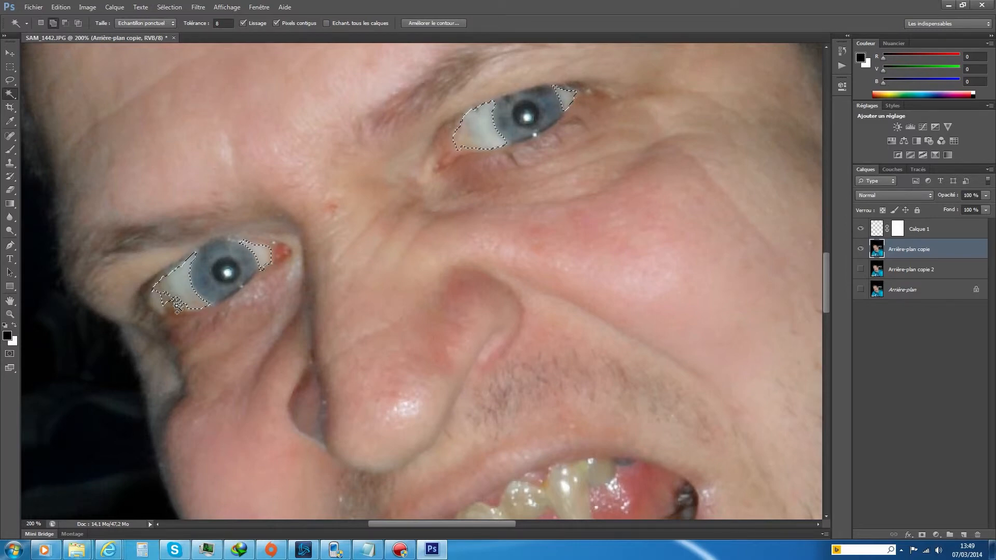
pyautogui.click(172, 306)
pyautogui.click(179, 302)
pyautogui.click(182, 306)
# Subtract the stray selection below the left eye with the Lasso and switch back to adding to the selection.
pyautogui.click(11, 82)
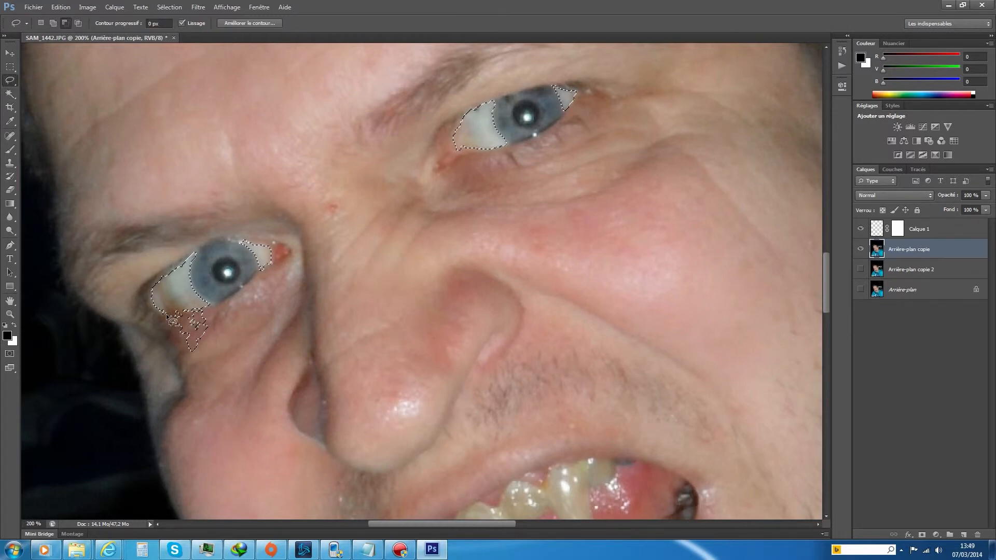
pyautogui.hotkey('ctrl', 'z')
pyautogui.moveTo(208, 319)
pyautogui.mouseDown()
pyautogui.moveTo(187, 331)
pyautogui.moveTo(199, 310)
pyautogui.mouseUp()
pyautogui.click(54, 24)
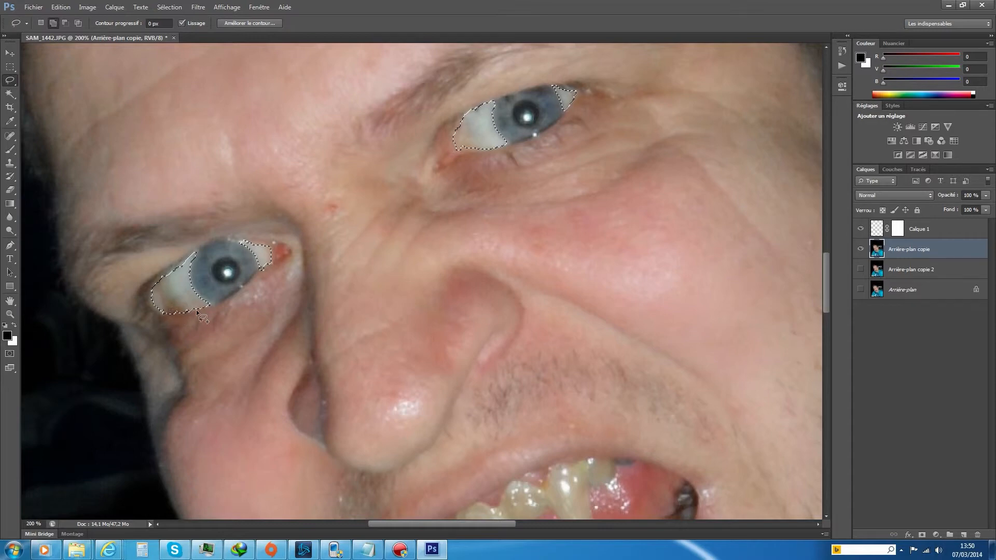
# Refine the lower edge of the left eye's selection with the Lasso, leaving it in add-to-selection mode.
pyautogui.moveTo(194, 313)
pyautogui.mouseDown()
pyautogui.moveTo(176, 319)
pyautogui.moveTo(171, 310)
pyautogui.moveTo(209, 311)
pyautogui.mouseUp()
pyautogui.click(65, 23)
pyautogui.click(52, 23)
pyautogui.click(88, 8)
pyautogui.moveTo(120, 33)
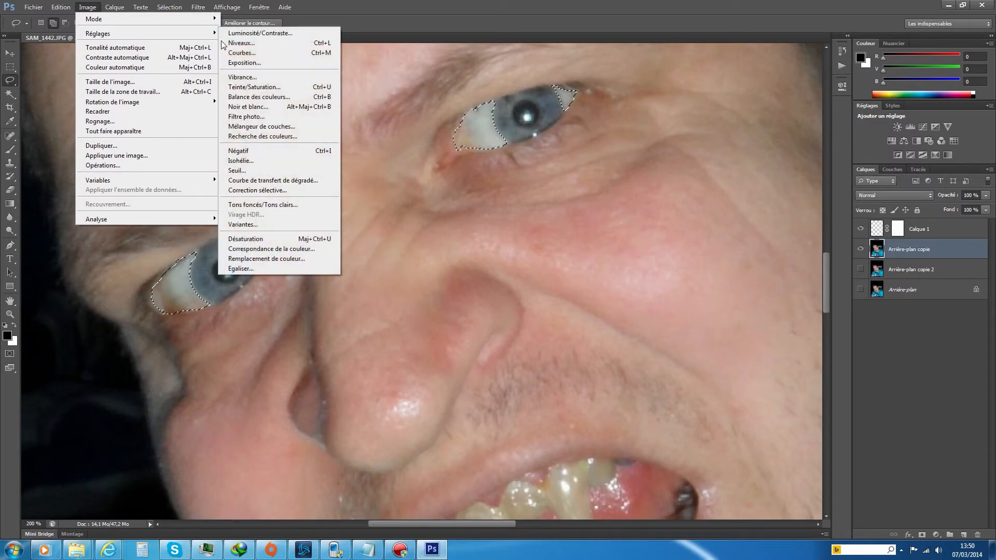
pyautogui.click(306, 87)
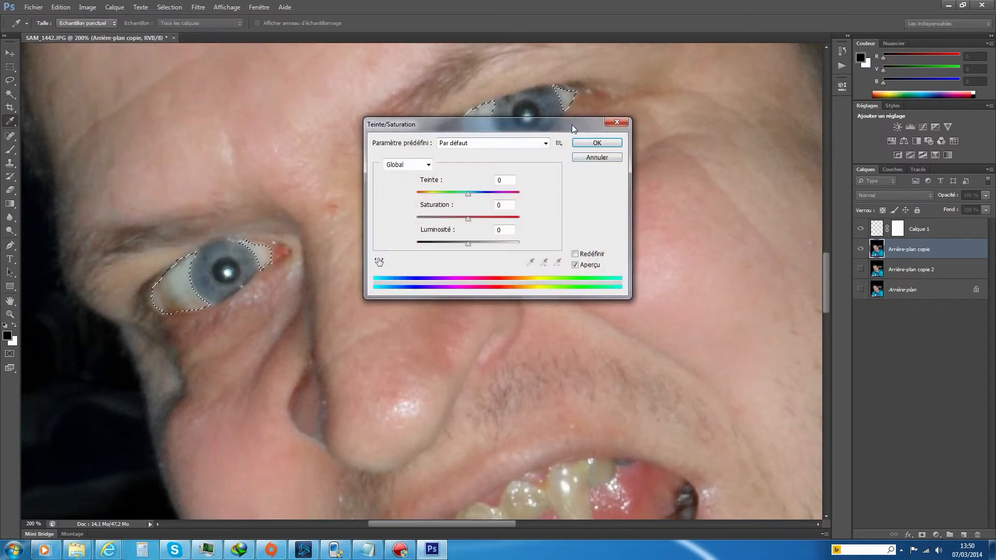
pyautogui.moveTo(467, 126); pyautogui.dragTo(624, 257)
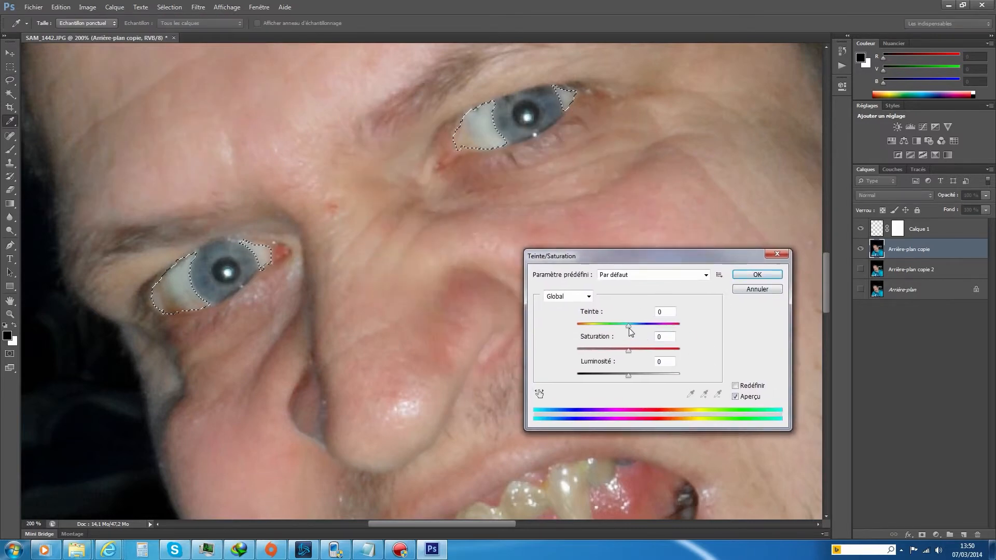
pyautogui.moveTo(631, 330)
pyautogui.mouseDown()
pyautogui.moveTo(693, 333)
pyautogui.moveTo(651, 329)
pyautogui.mouseUp()
pyautogui.click(757, 289)
pyautogui.press('l')
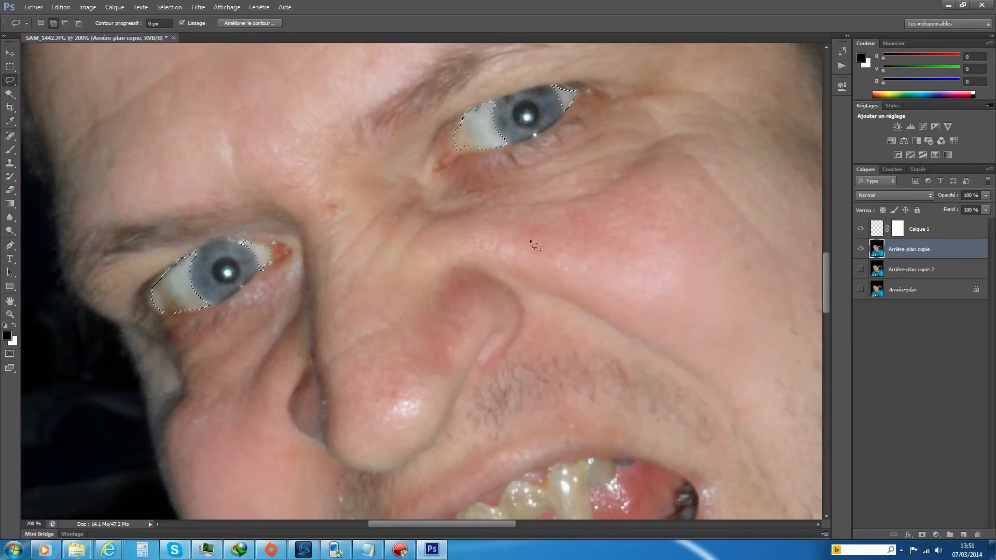
# Tint the selected eye whites with Selective Color on Blancs: Cyan -97, Magenta +9, Jaune +80, Noir +44.
pyautogui.click(87, 6)
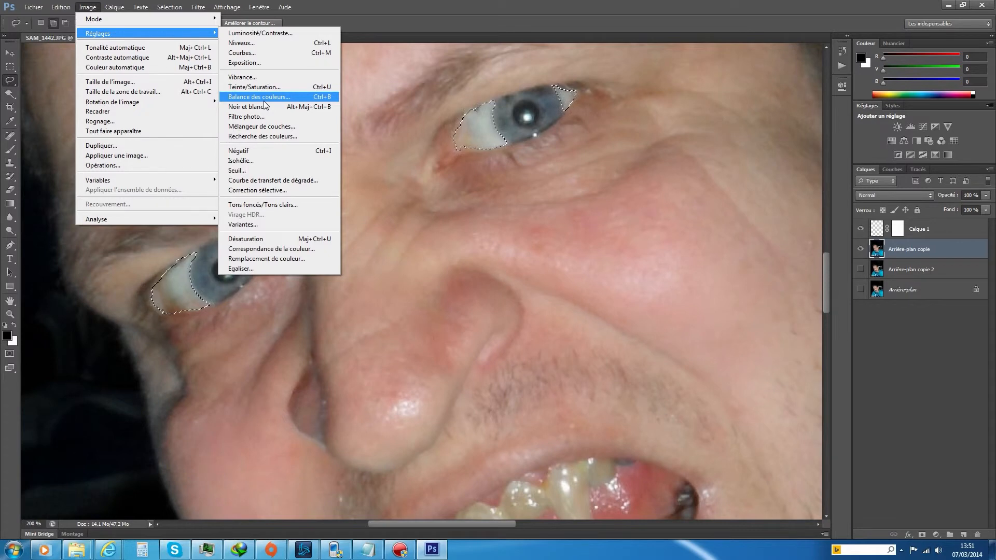
pyautogui.click(268, 193)
pyautogui.moveTo(526, 128); pyautogui.dragTo(693, 305)
pyautogui.click(686, 339)
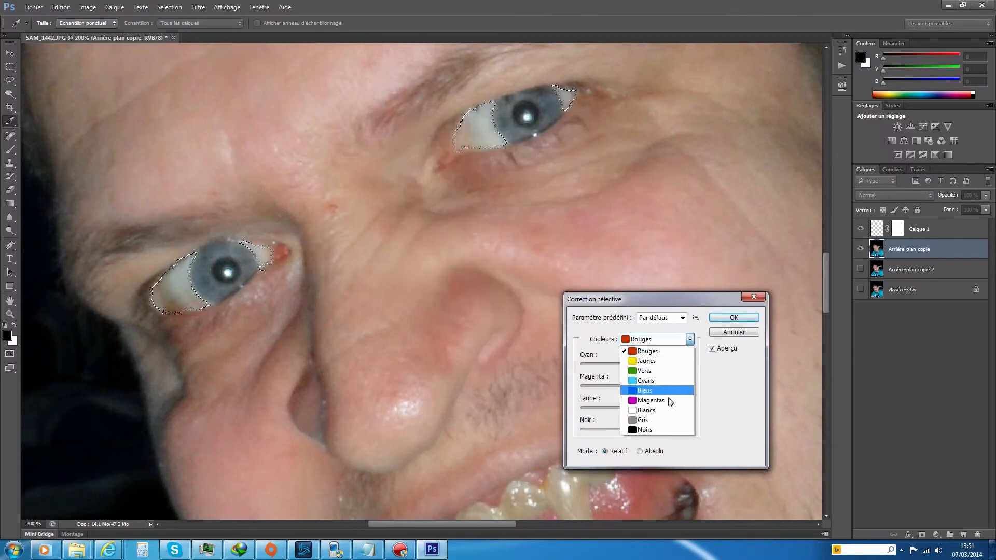
pyautogui.click(664, 411)
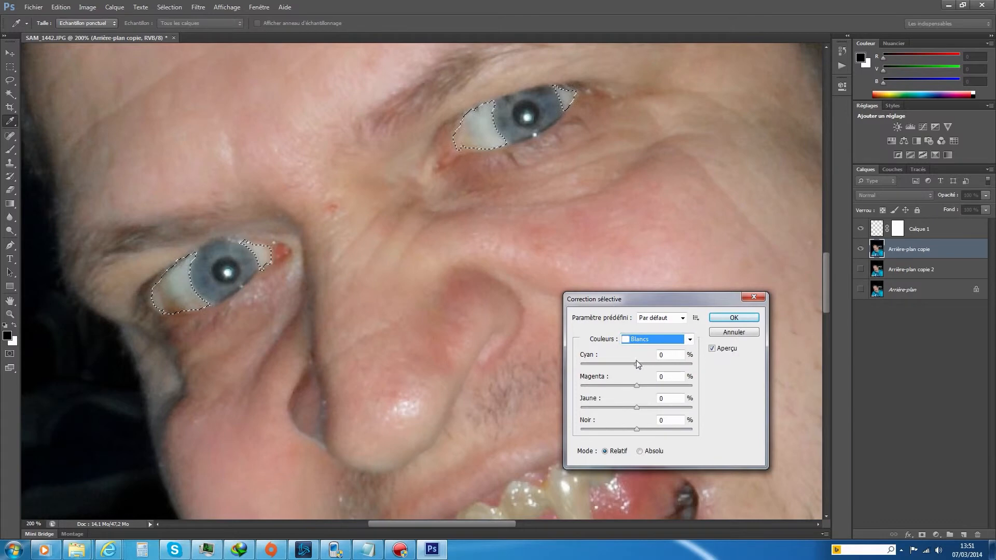
pyautogui.moveTo(636, 363)
pyautogui.mouseDown()
pyautogui.moveTo(654, 365)
pyautogui.moveTo(643, 368)
pyautogui.mouseUp()
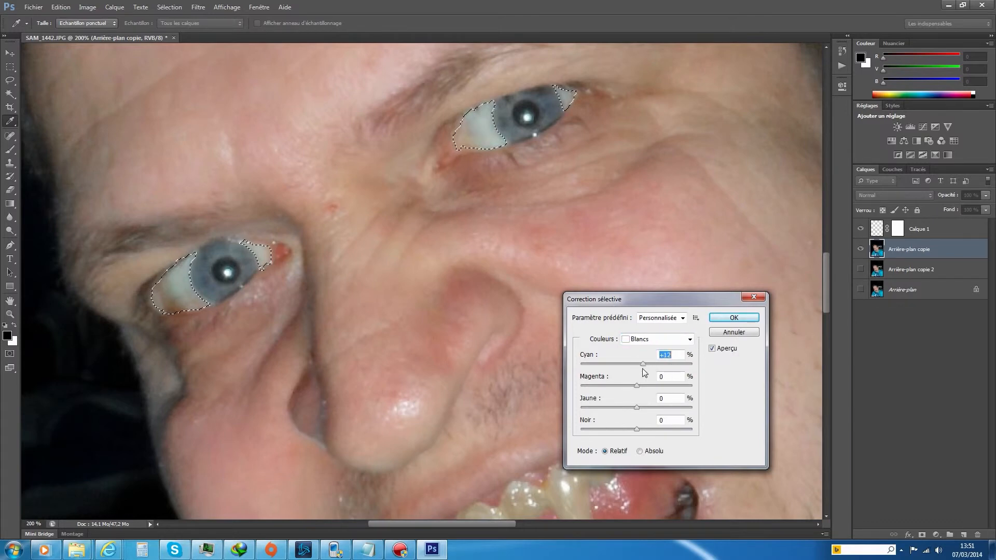
pyautogui.moveTo(637, 407); pyautogui.dragTo(583, 367)
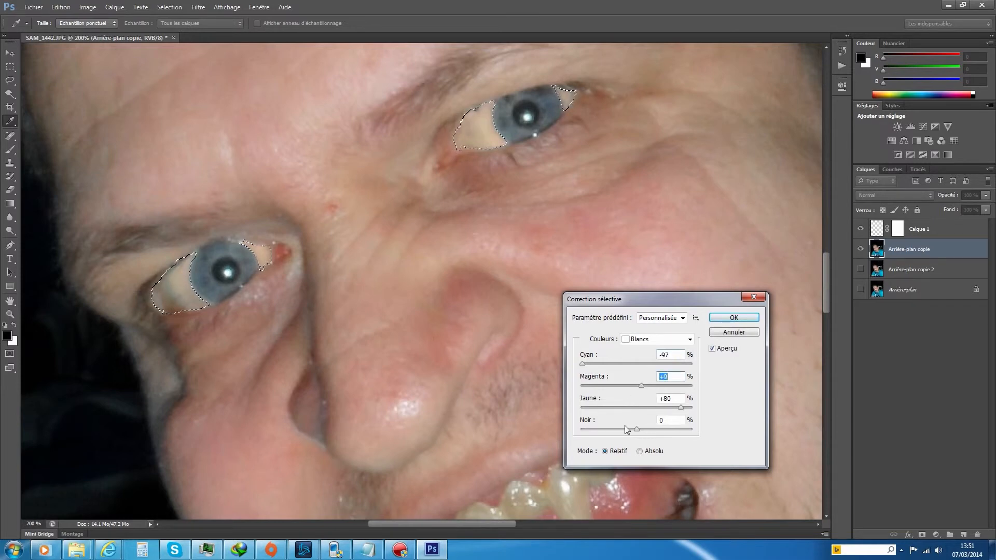
pyautogui.moveTo(640, 431); pyautogui.dragTo(662, 430)
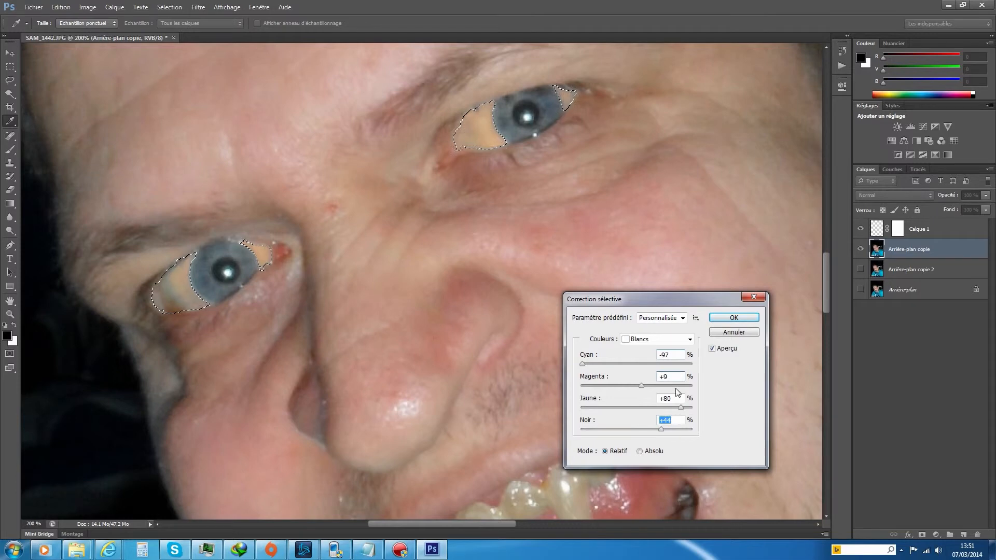
pyautogui.click(726, 320)
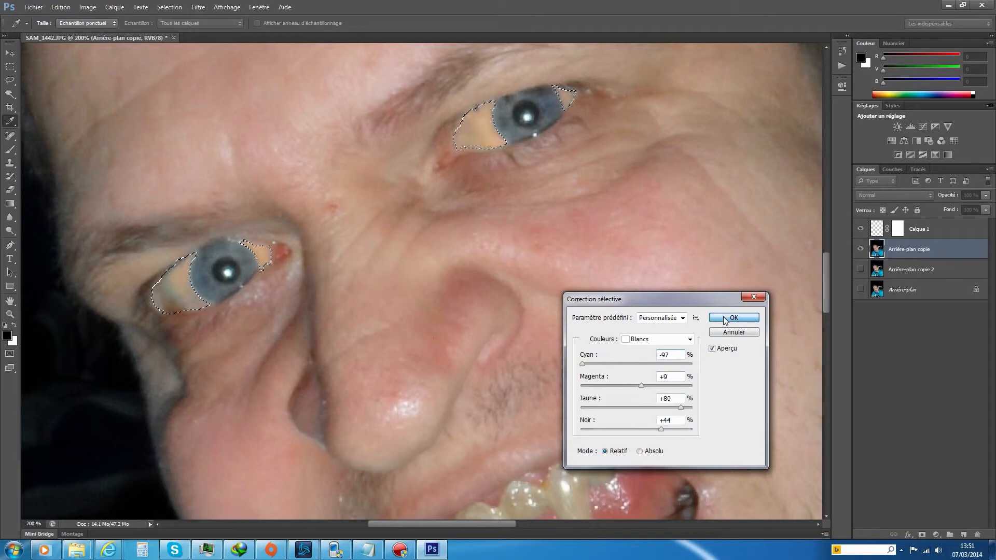
pyautogui.press('l')
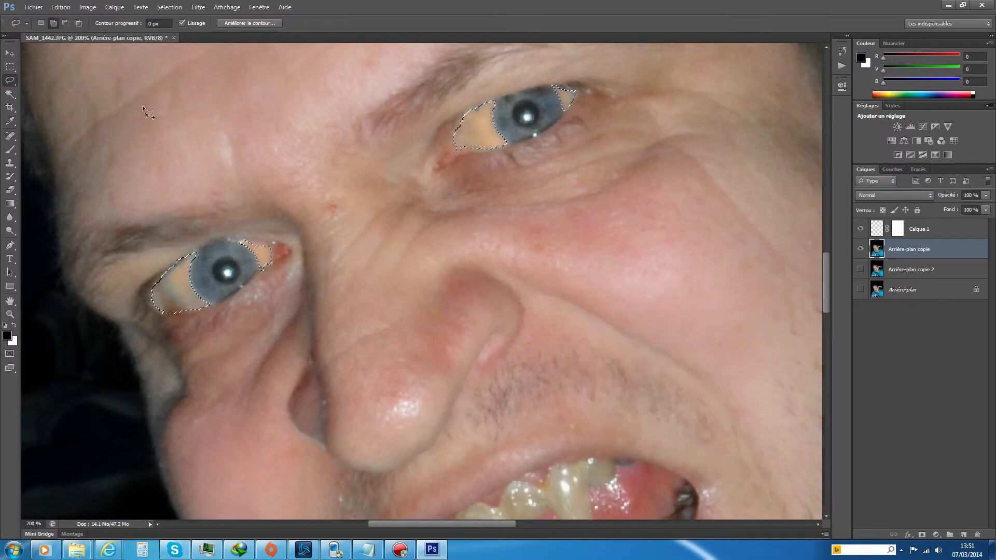
# Boost the colour of the selected eye whites by strongly raising Vibrance in a Vibrance adjustment.
pyautogui.click(87, 7)
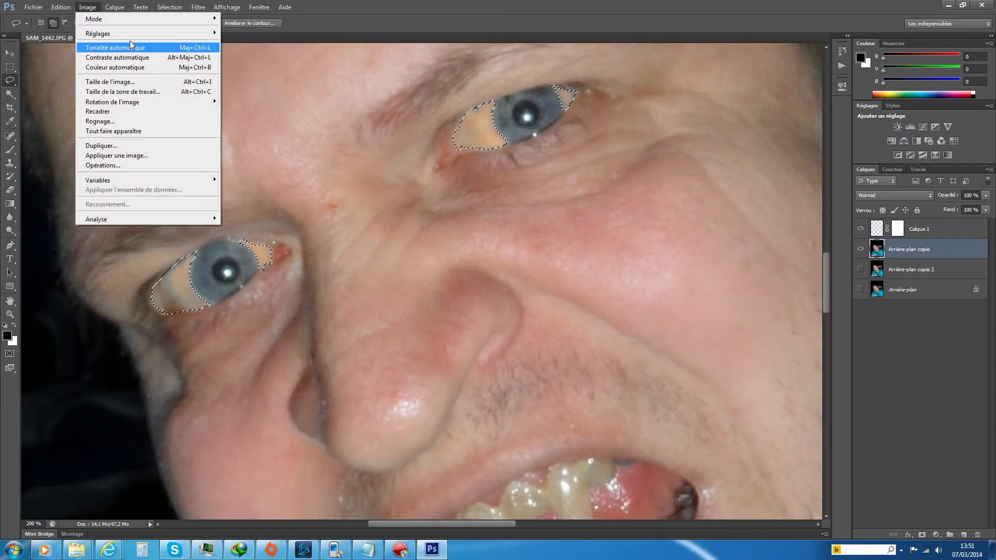
pyautogui.moveTo(205, 33)
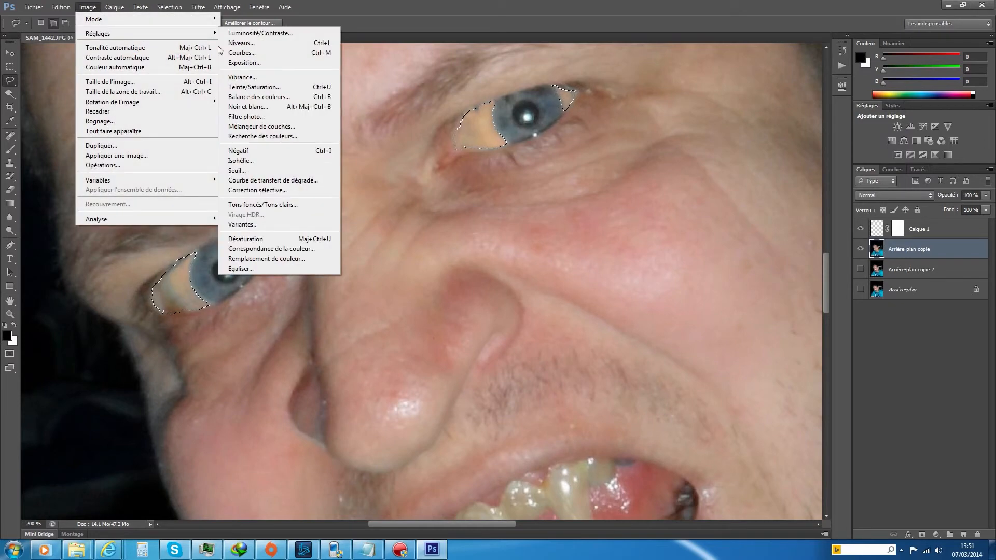
pyautogui.click(257, 78)
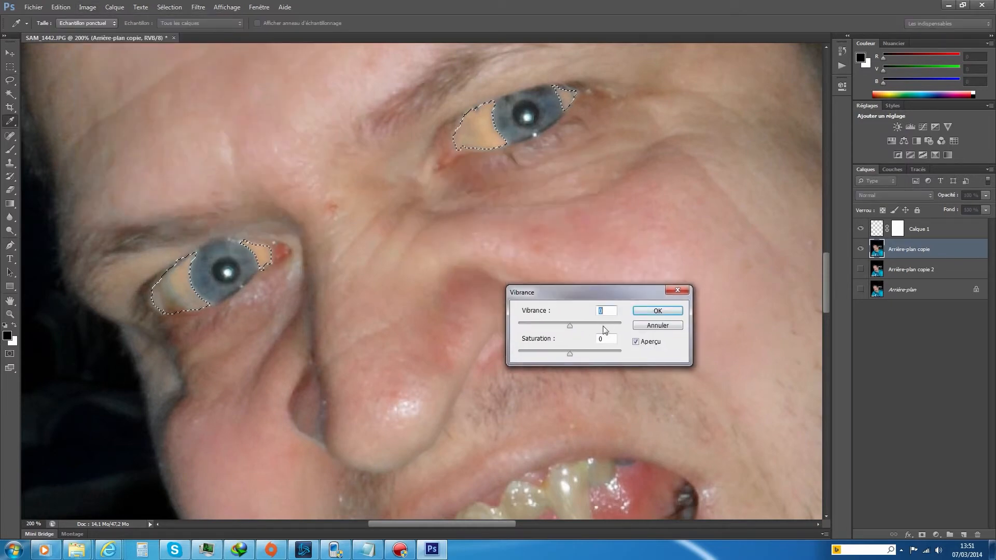
pyautogui.moveTo(569, 329); pyautogui.dragTo(633, 335)
pyautogui.click(650, 312)
# Shift the eye whites with Hue/Saturation at Teinte -4, Saturation +23 and Luminosité +5, and deselect them.
pyautogui.click(88, 7)
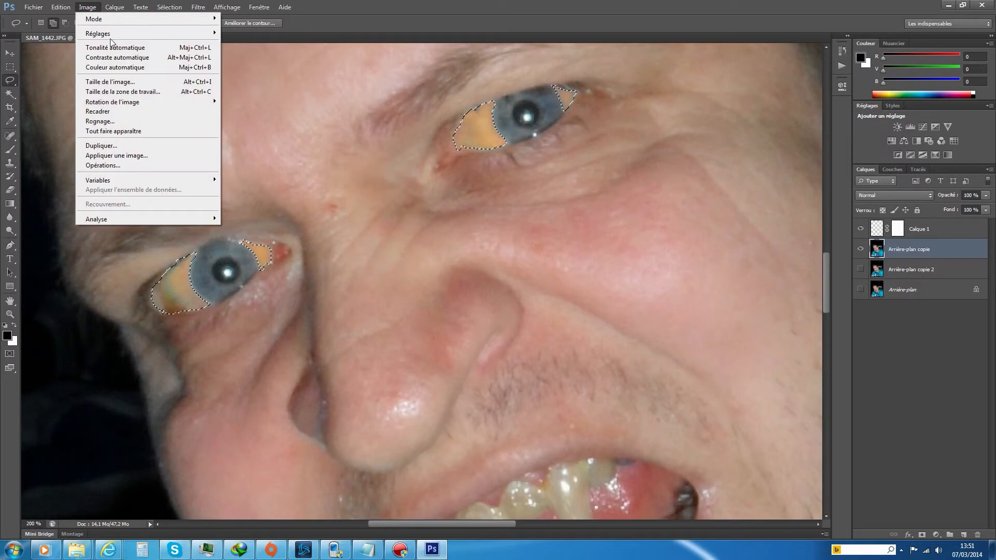
pyautogui.moveTo(197, 33)
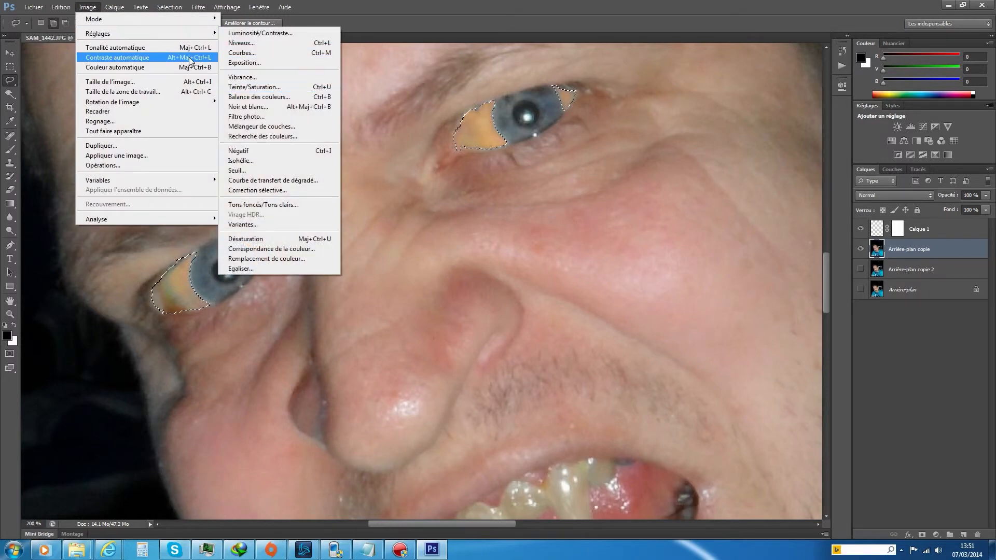
pyautogui.click(283, 87)
pyautogui.moveTo(632, 325); pyautogui.dragTo(631, 374)
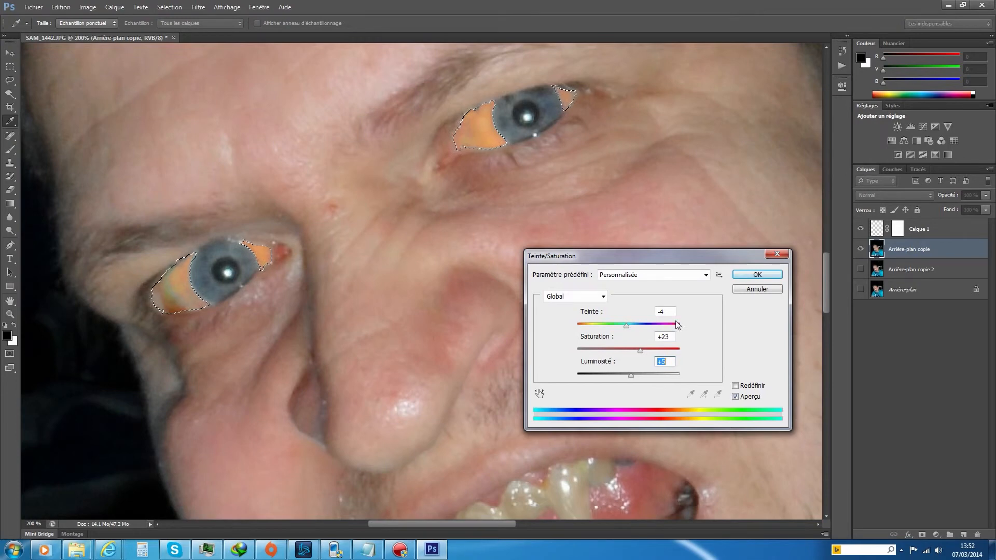
pyautogui.click(757, 275)
pyautogui.press('l')
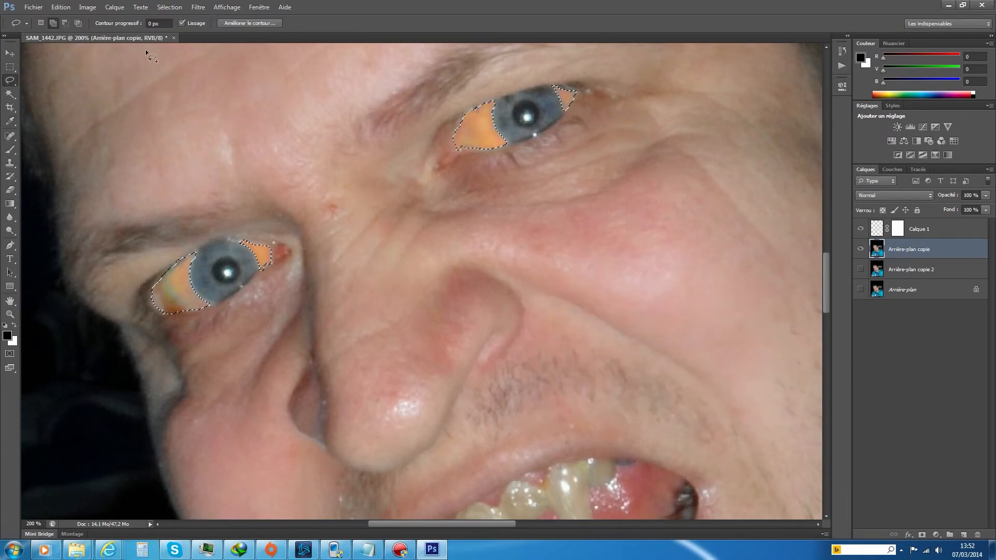
pyautogui.click(169, 7)
pyautogui.click(204, 29)
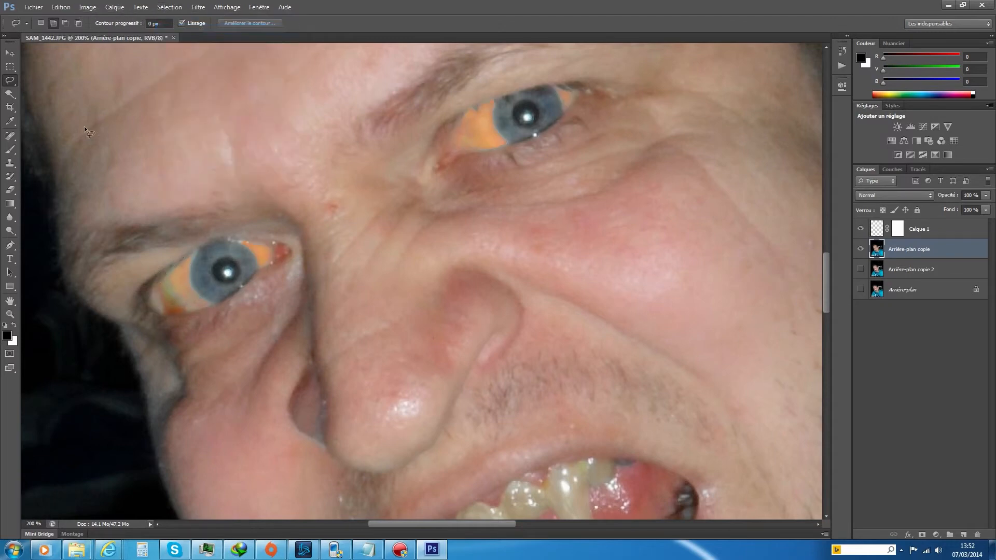
# Select the irises of both eyes without the pupils, using the Magic Wand with its tolerance set to 16.
pyautogui.click(10, 96)
pyautogui.click(230, 251)
pyautogui.click(221, 253)
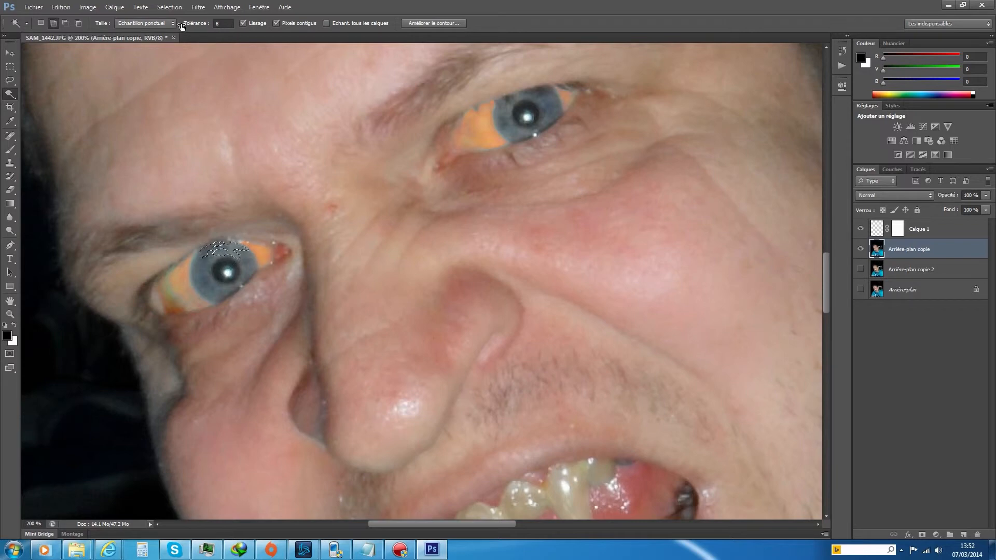
pyautogui.click(221, 22)
pyautogui.write('16')
pyautogui.click(219, 255)
pyautogui.click(499, 122)
pyautogui.click(499, 120)
pyautogui.click(551, 97)
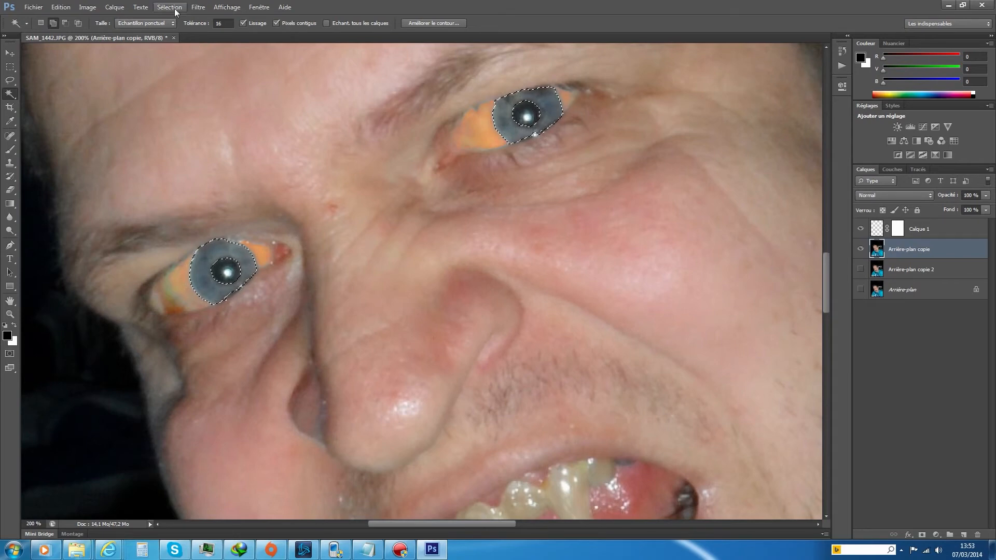
# Turn the irises green with Selective Color on Gris: Cyan -8, Magenta -47, Jaune +17, Noir -1, and deselect them.
pyautogui.click(96, 8)
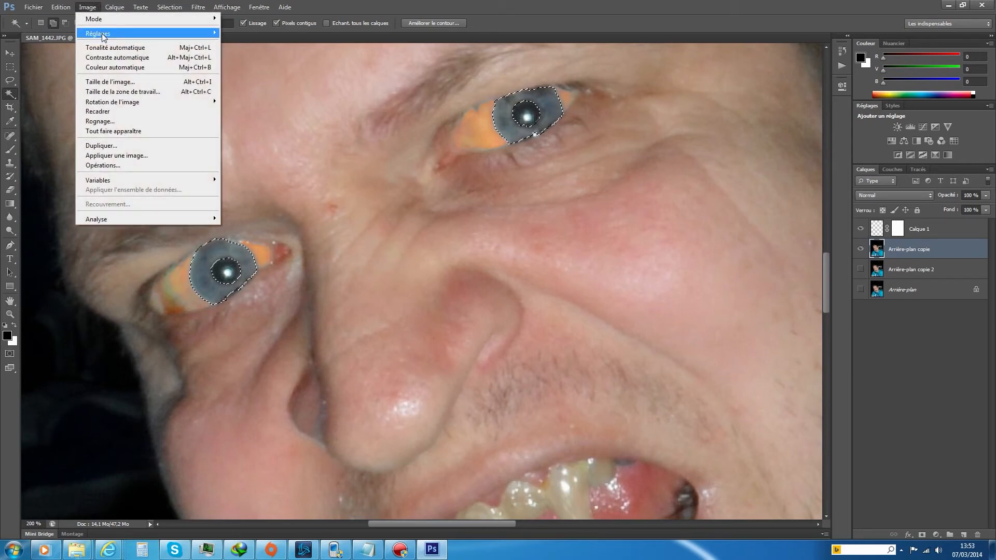
pyautogui.moveTo(174, 34)
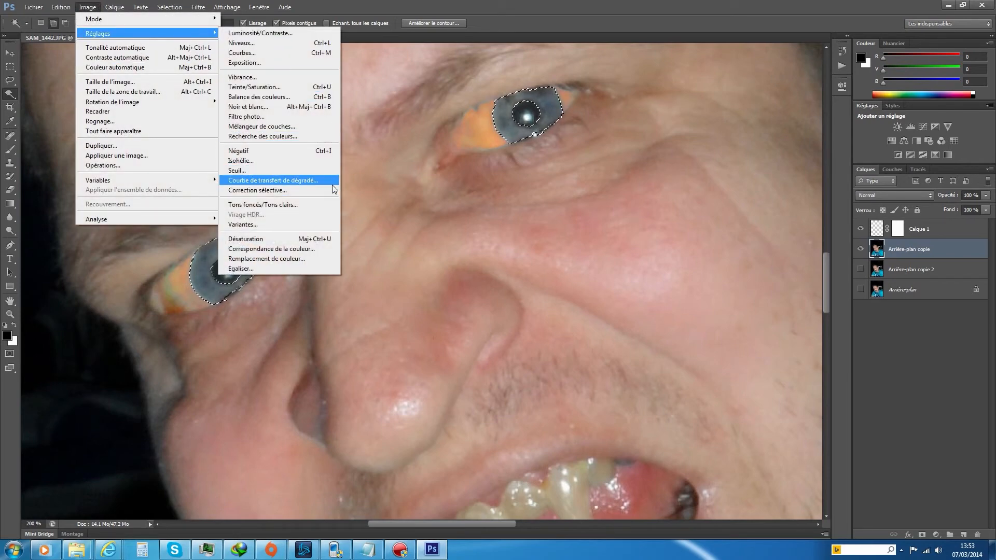
pyautogui.click(325, 191)
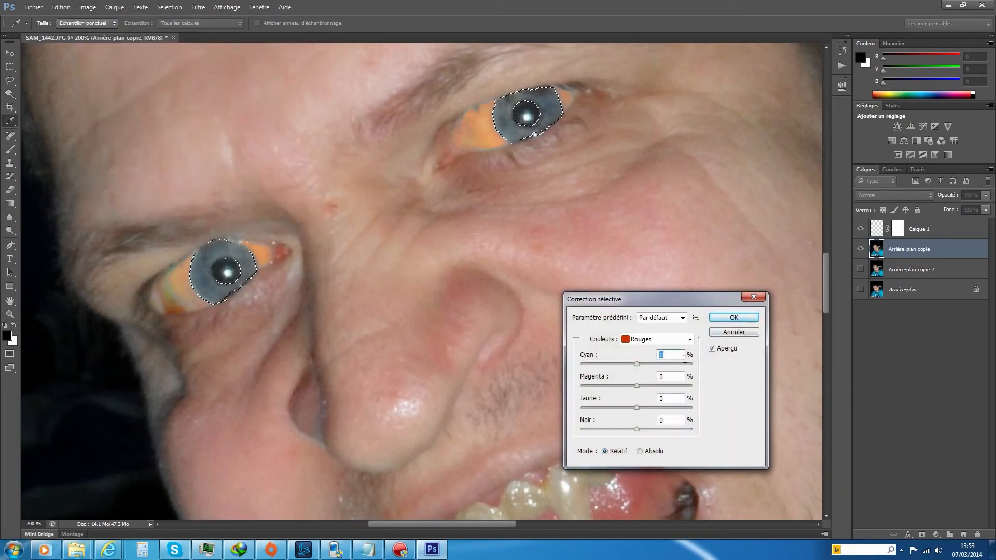
pyautogui.click(689, 341)
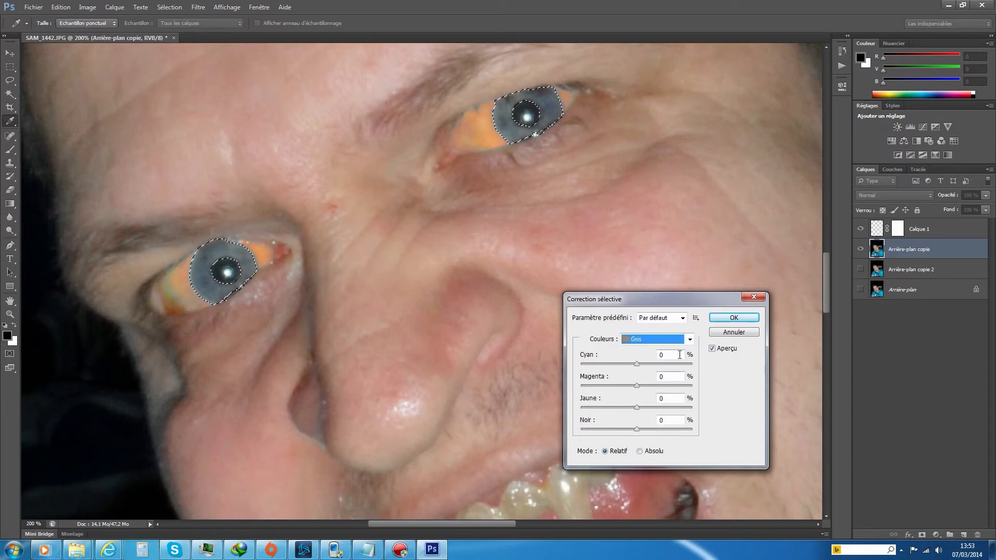
pyautogui.moveTo(637, 363); pyautogui.dragTo(643, 410)
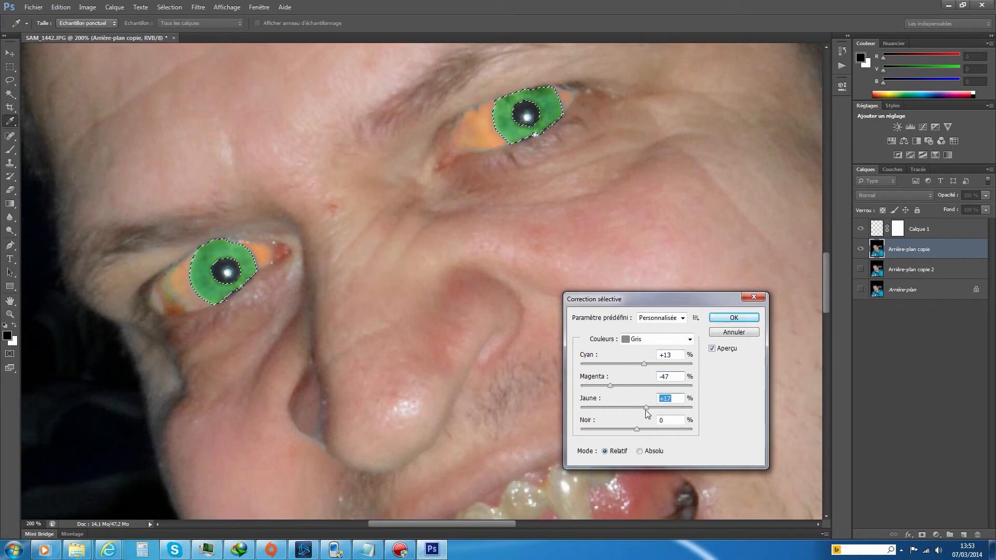
pyautogui.moveTo(637, 429); pyautogui.dragTo(634, 429)
pyautogui.moveTo(644, 364); pyautogui.dragTo(632, 364)
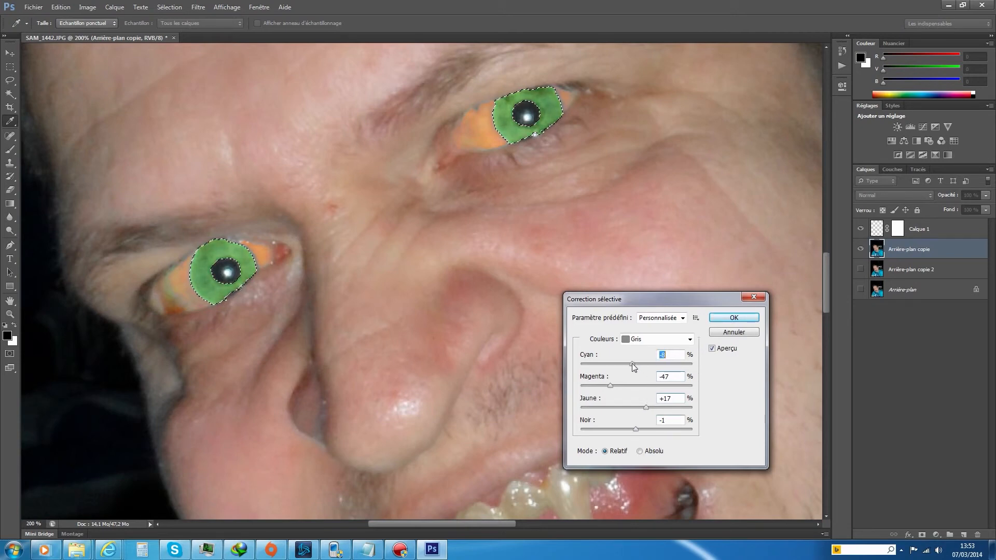
pyautogui.click(734, 318)
pyautogui.press('w')
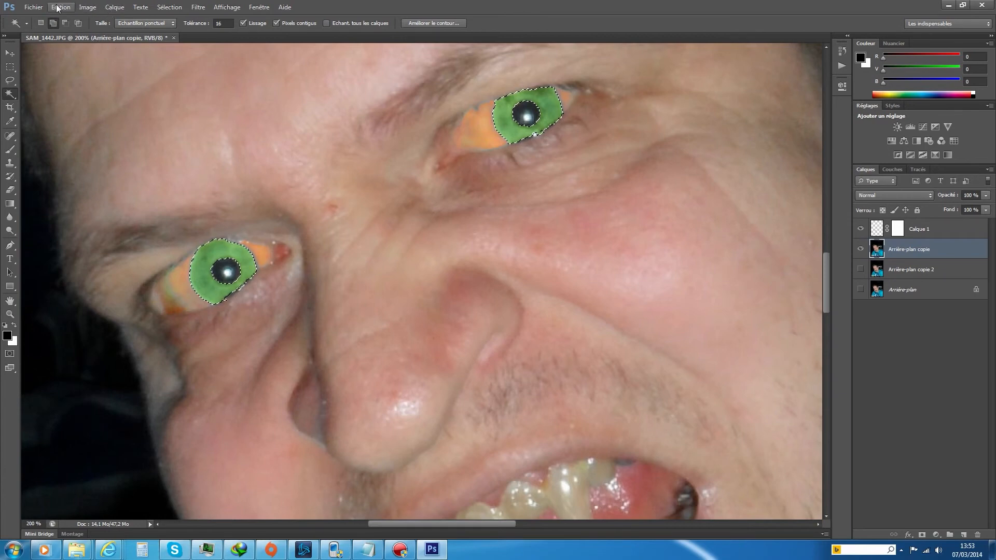
pyautogui.click(169, 7)
pyautogui.click(176, 29)
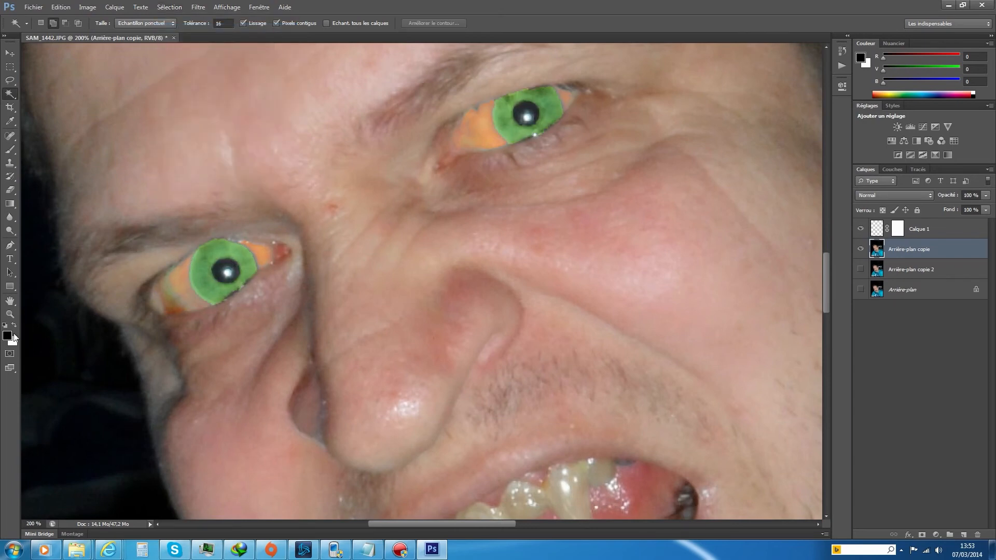
# Merge the visible layers Calque 1 and Arrière-plan copie into one layer.
pyautogui.click(10, 314)
pyautogui.rightClick(359, 305)
pyautogui.click(400, 312)
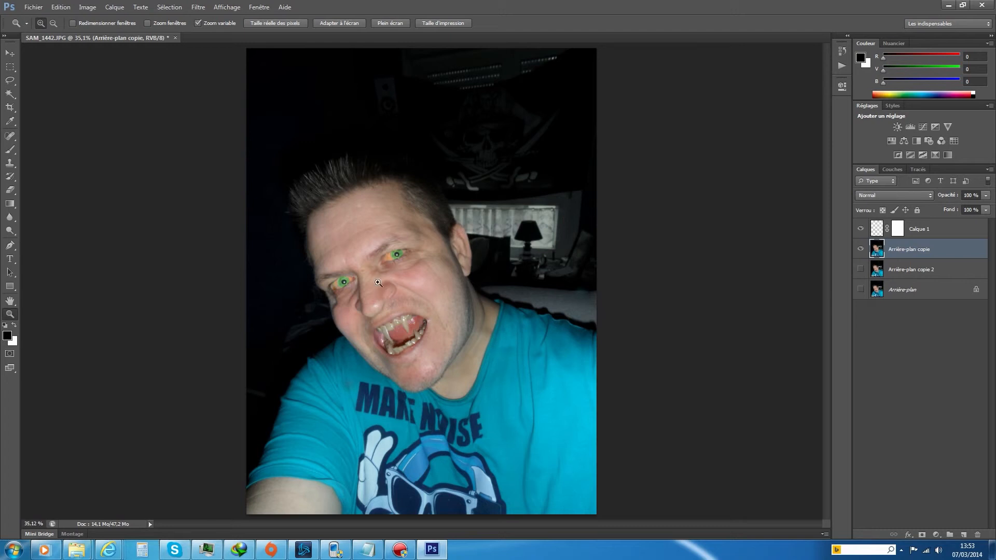
pyautogui.click(393, 290)
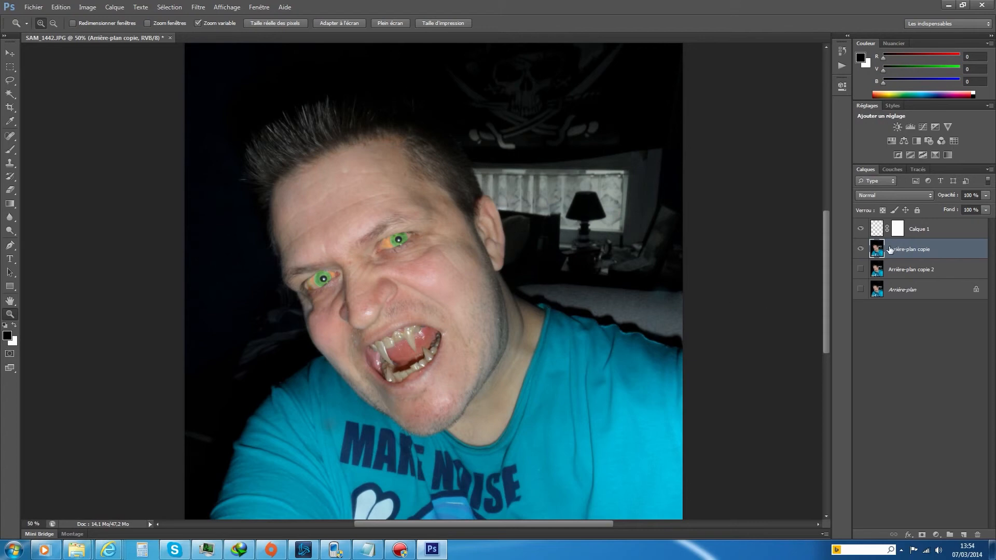
pyautogui.click(116, 8)
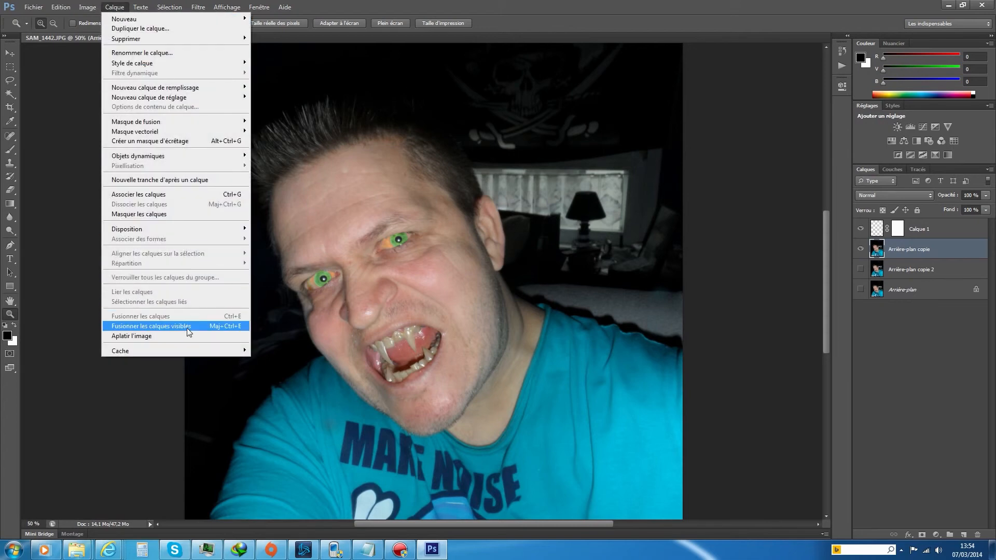
pyautogui.click(186, 328)
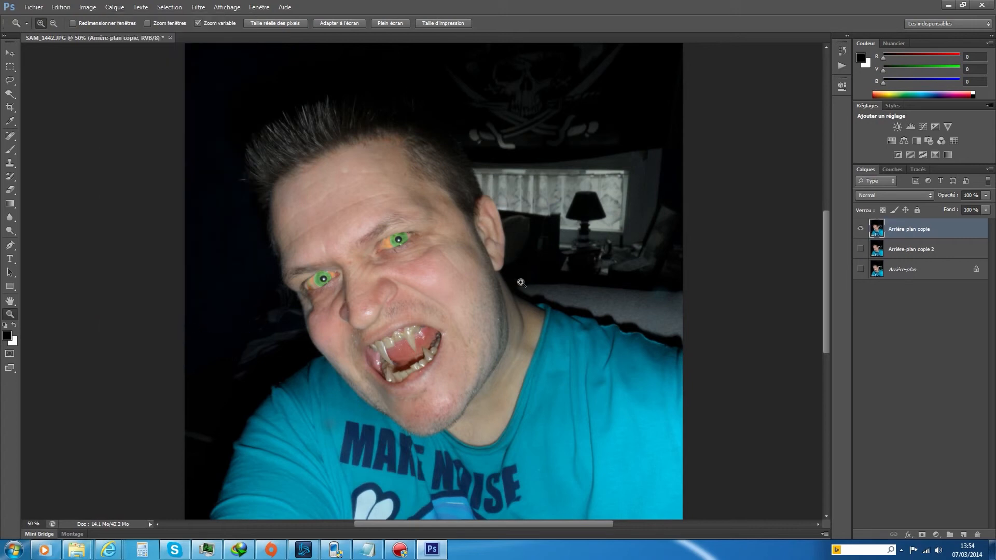
# Duplicate the merged layer Arrière-plan copie and delete the hidden layer Arrière-plan copie 2.
pyautogui.rightClick(903, 232)
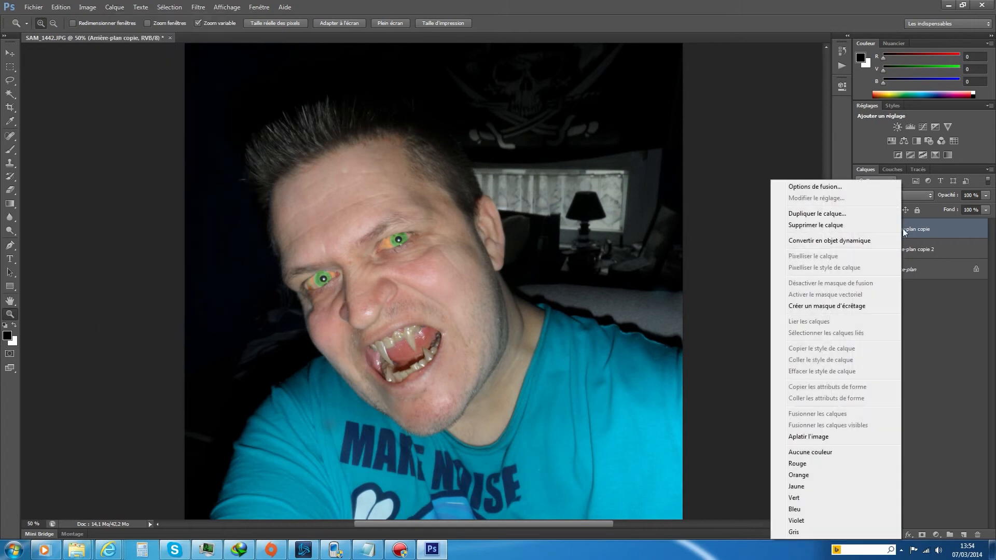
pyautogui.click(839, 218)
pyautogui.click(592, 172)
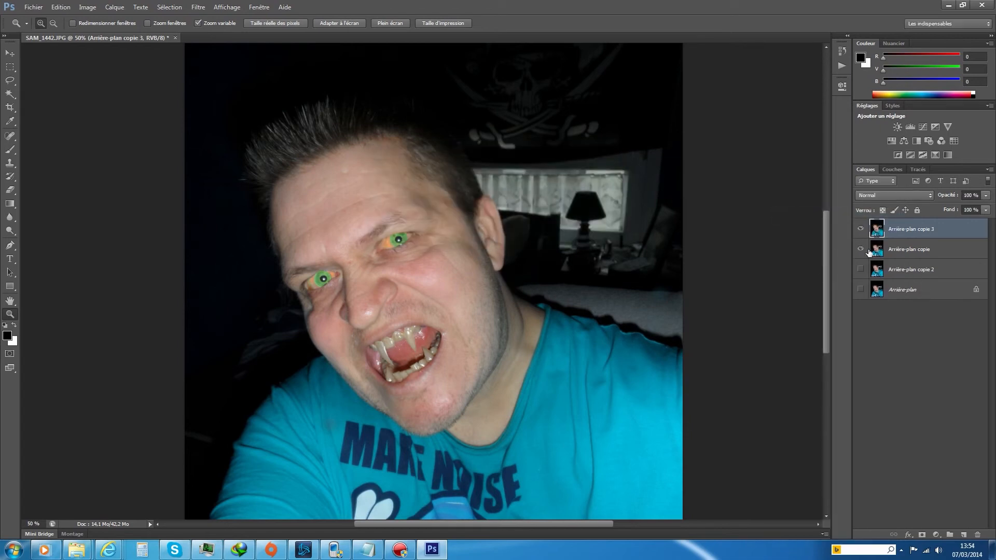
pyautogui.click(890, 275)
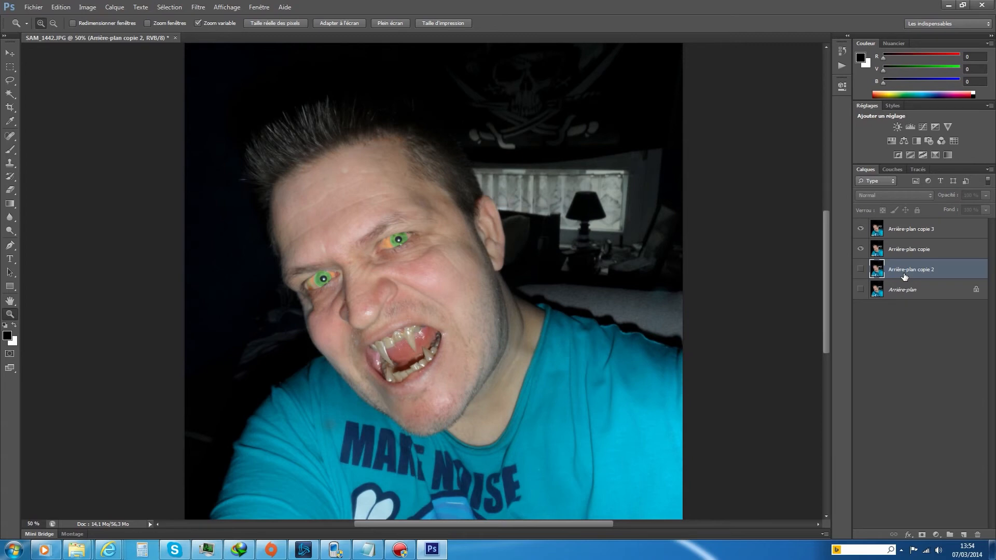
pyautogui.press('Delete')
# On the new top copy, adjust the Rouges range with Hue/Saturation: Teinte -1 and Saturation +31.
pyautogui.click(904, 233)
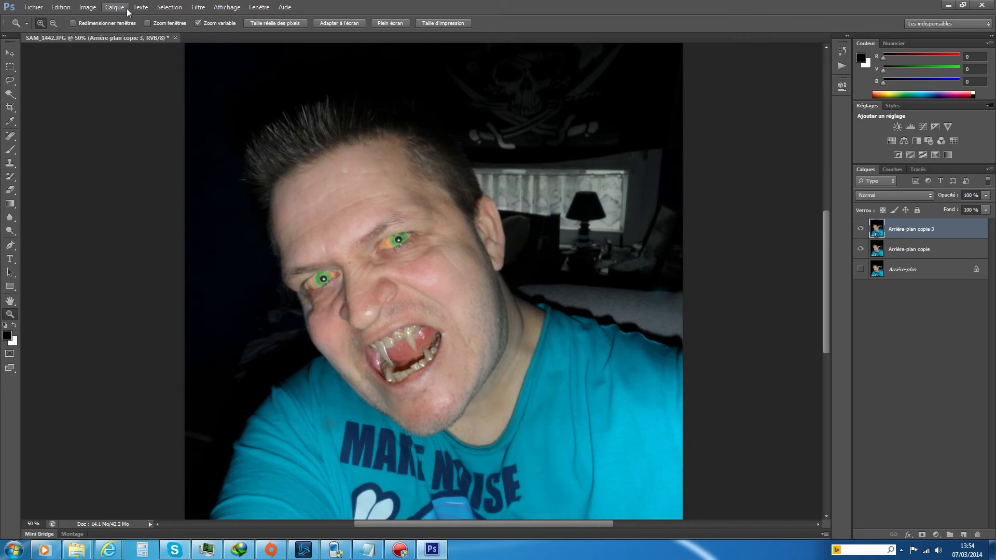
pyautogui.click(97, 7)
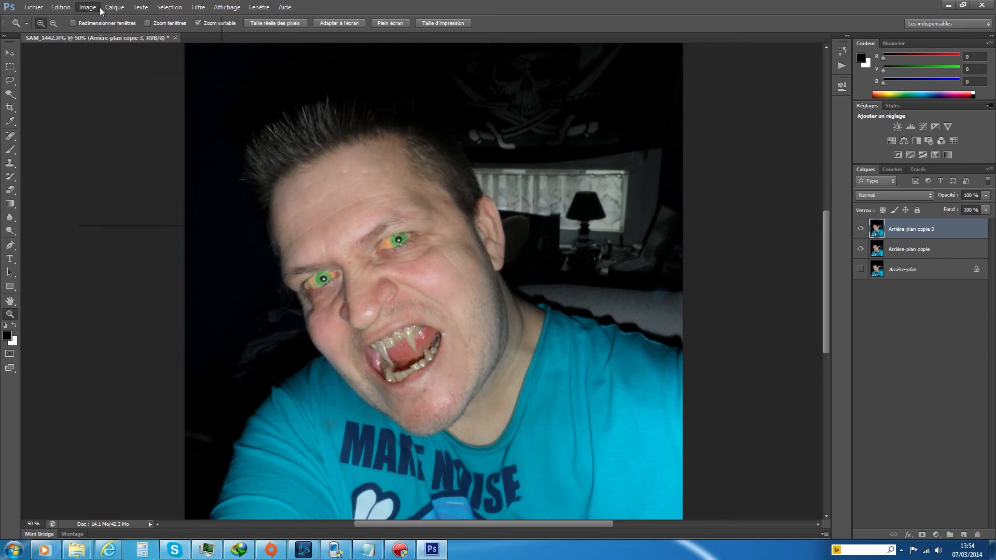
pyautogui.click(107, 8)
pyautogui.click(88, 8)
pyautogui.click(88, 8)
pyautogui.moveTo(91, 35)
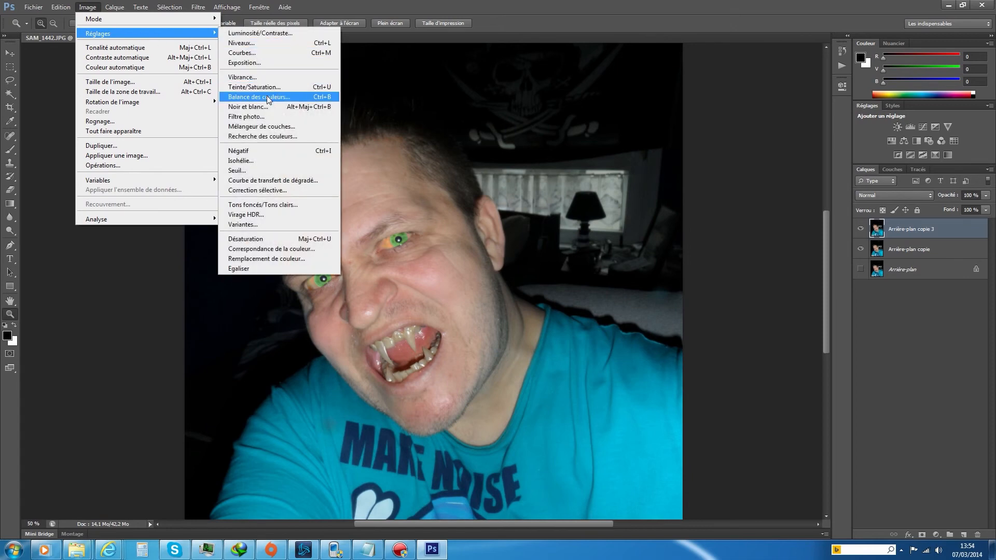
pyautogui.click(279, 90)
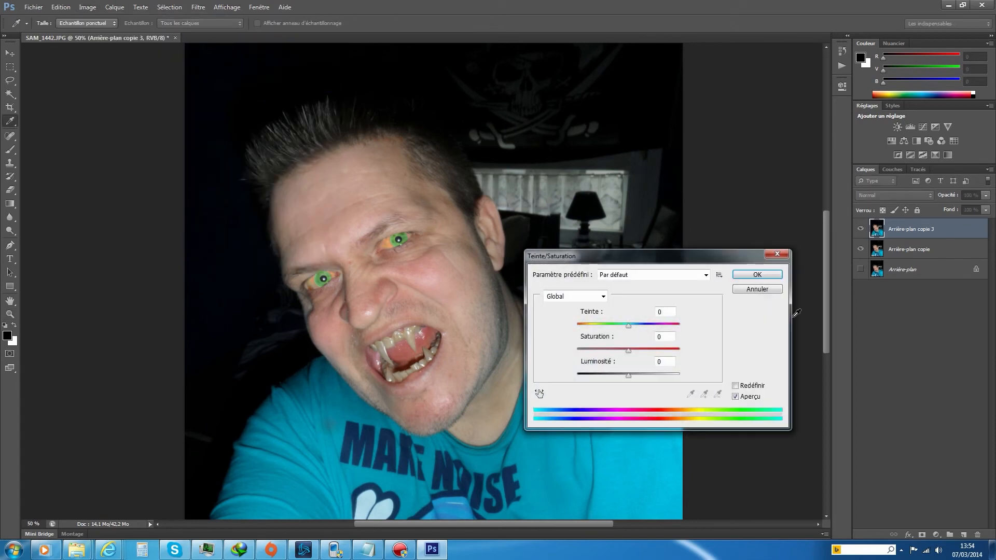
pyautogui.click(603, 297)
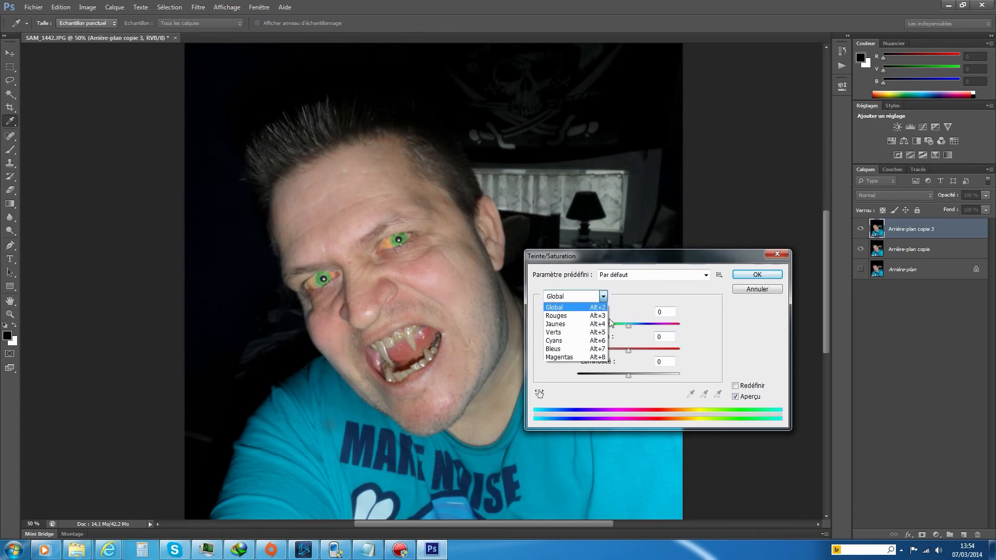
pyautogui.click(588, 317)
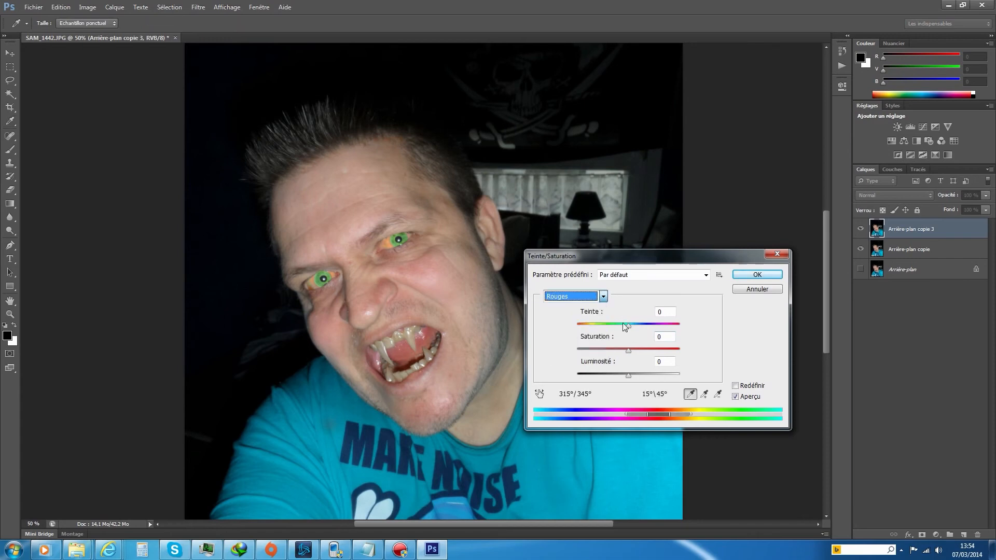
pyautogui.moveTo(689, 261); pyautogui.dragTo(807, 247)
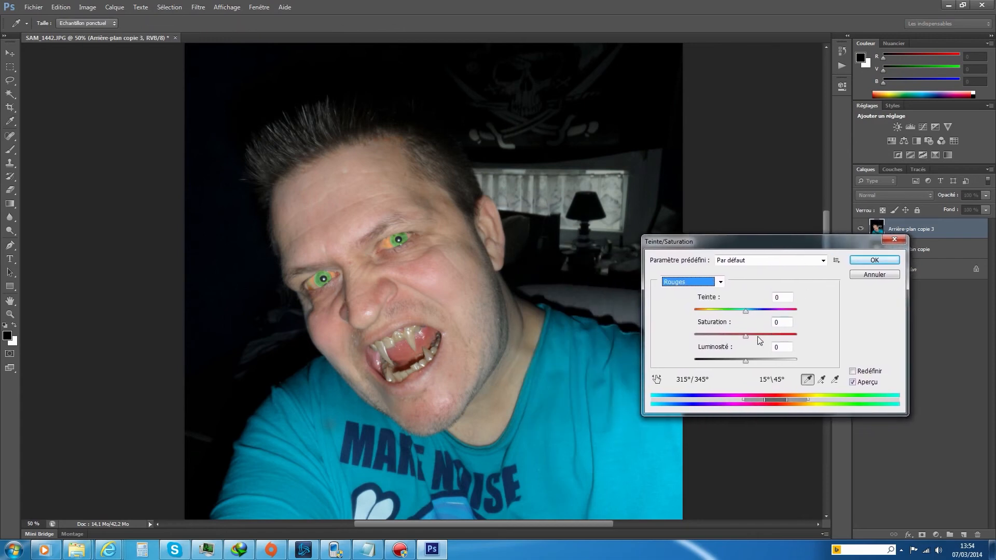
pyautogui.moveTo(746, 312)
pyautogui.mouseDown()
pyautogui.moveTo(764, 311)
pyautogui.moveTo(730, 311)
pyautogui.moveTo(770, 338)
pyautogui.moveTo(745, 313)
pyautogui.mouseUp()
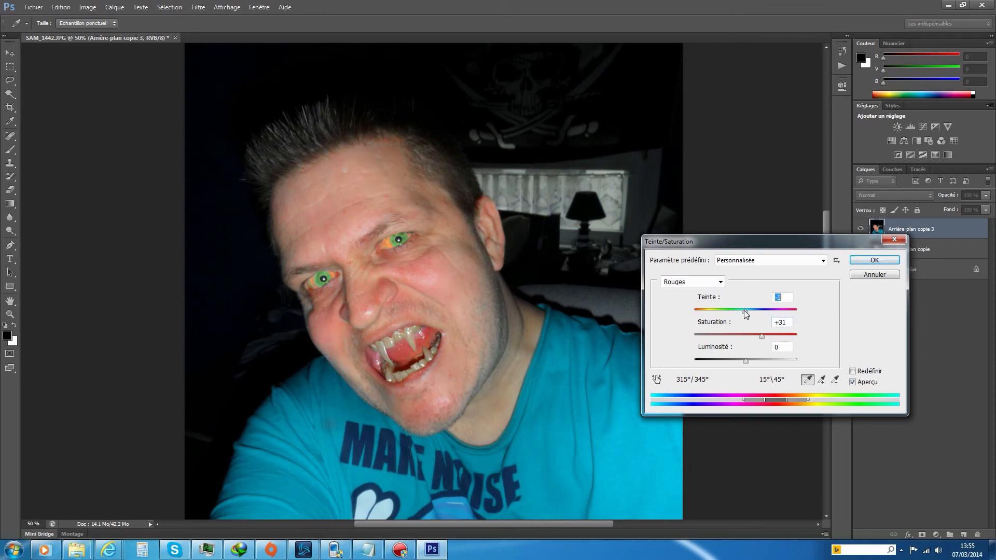
# Set the Jaunes range to Teinte +2, raise its Saturation moderately, and apply the Hue/Saturation adjustment.
pyautogui.click(720, 283)
pyautogui.click(718, 305)
pyautogui.moveTo(746, 312)
pyautogui.mouseDown()
pyautogui.moveTo(755, 312)
pyautogui.moveTo(740, 319)
pyautogui.moveTo(748, 319)
pyautogui.mouseUp()
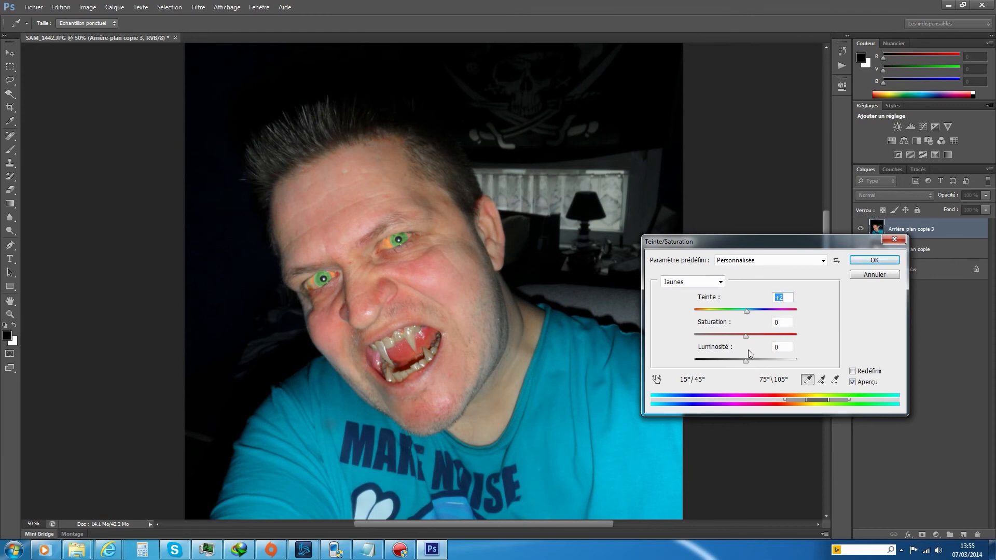
pyautogui.moveTo(746, 335); pyautogui.dragTo(761, 336)
pyautogui.click(874, 260)
pyautogui.press('z')
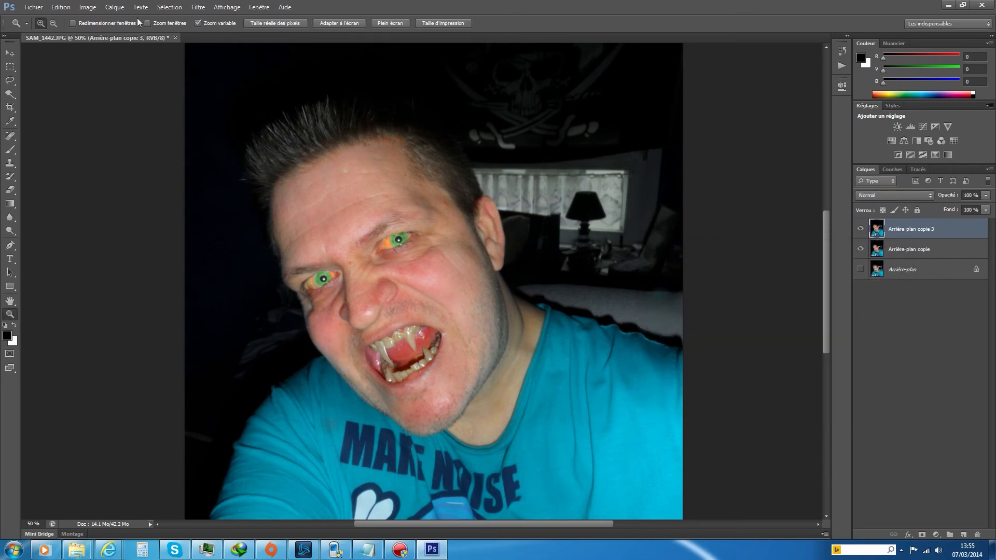
# Apply Selective Color to the Rouges with Magenta +28, Jaune +33 and a slight change of Cyan.
pyautogui.click(96, 11)
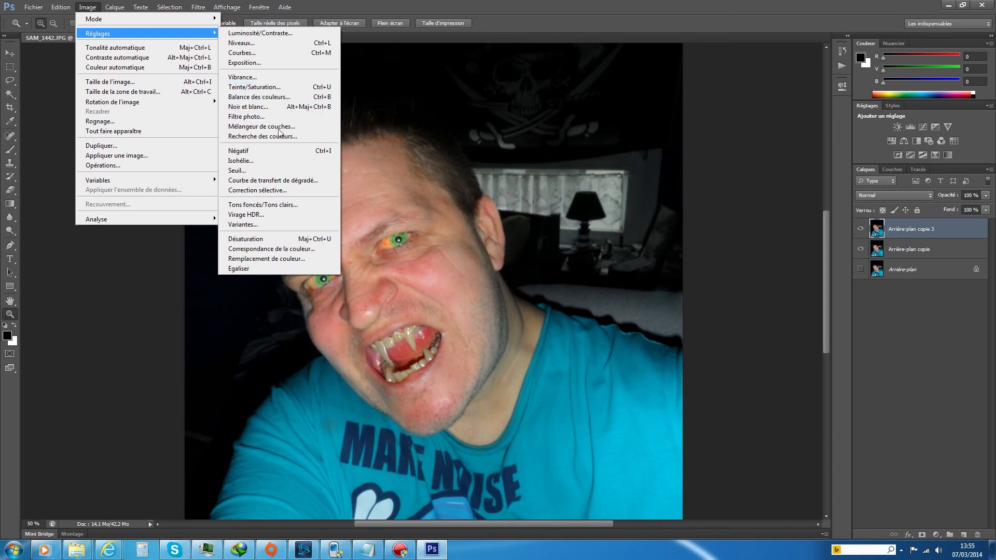
pyautogui.click(282, 191)
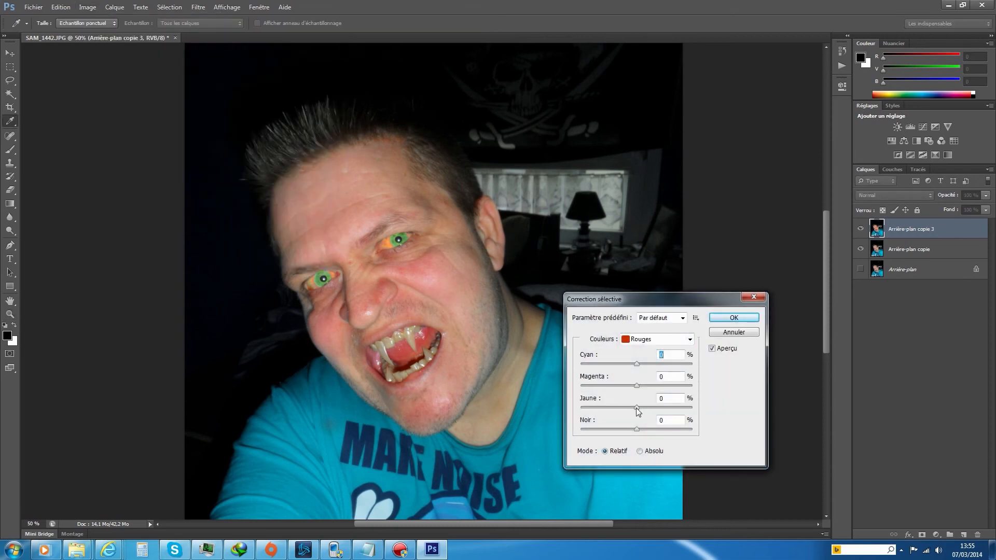
pyautogui.moveTo(638, 411)
pyautogui.mouseDown()
pyautogui.moveTo(666, 411)
pyautogui.moveTo(628, 385)
pyautogui.moveTo(665, 386)
pyautogui.moveTo(652, 389)
pyautogui.moveTo(657, 411)
pyautogui.mouseUp()
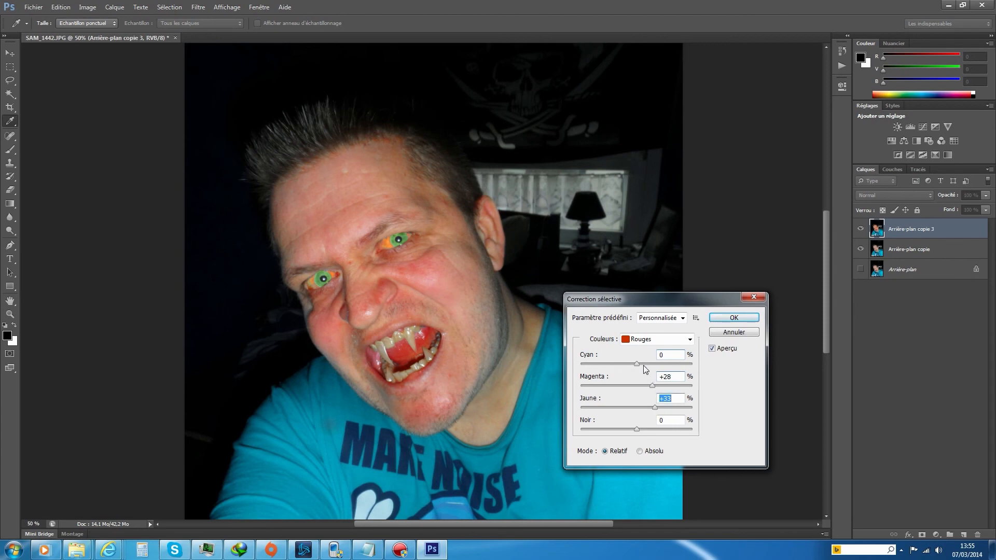
pyautogui.moveTo(637, 365); pyautogui.dragTo(643, 363)
pyautogui.moveTo(630, 365)
pyautogui.mouseDown()
pyautogui.moveTo(617, 363)
pyautogui.moveTo(632, 362)
pyautogui.mouseUp()
pyautogui.click(734, 317)
pyautogui.press('z')
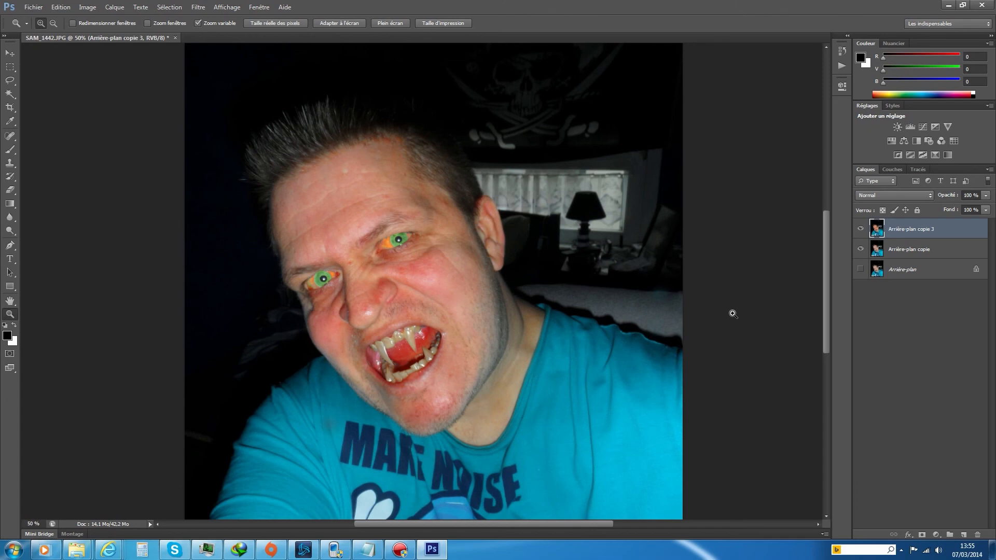
# Apply a Vibrance adjustment of +2 to the top layer, leaving Saturation at 0.
pyautogui.click(116, 8)
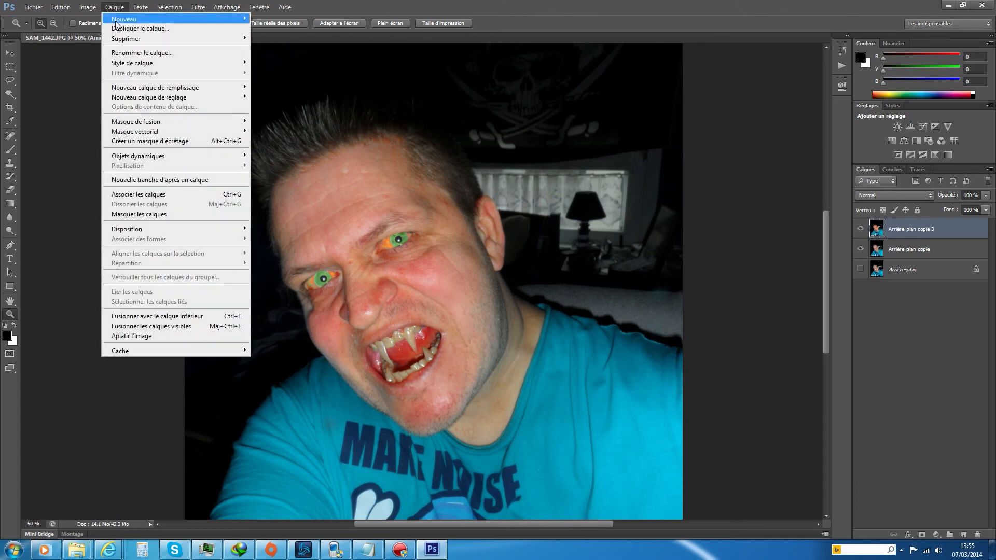
pyautogui.moveTo(88, 7)
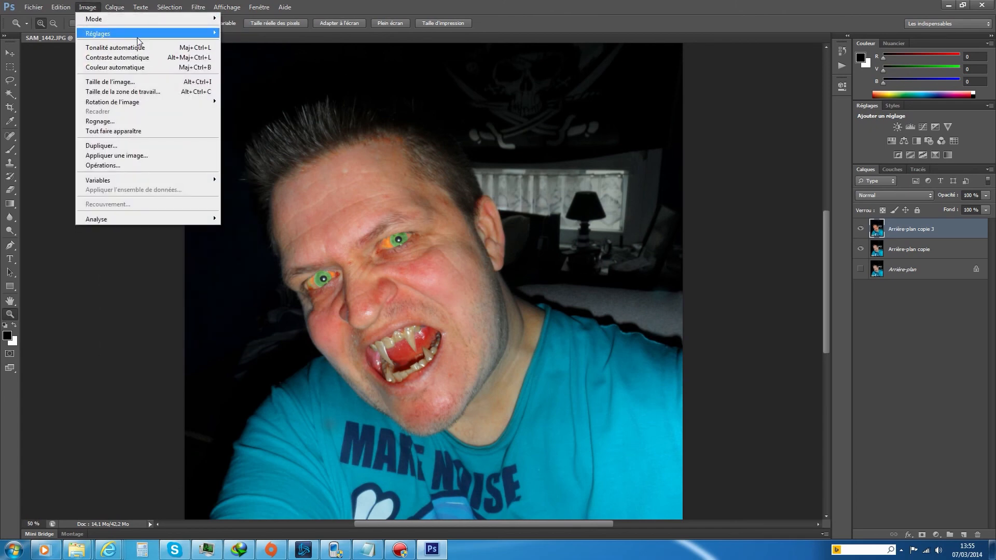
pyautogui.moveTo(138, 35)
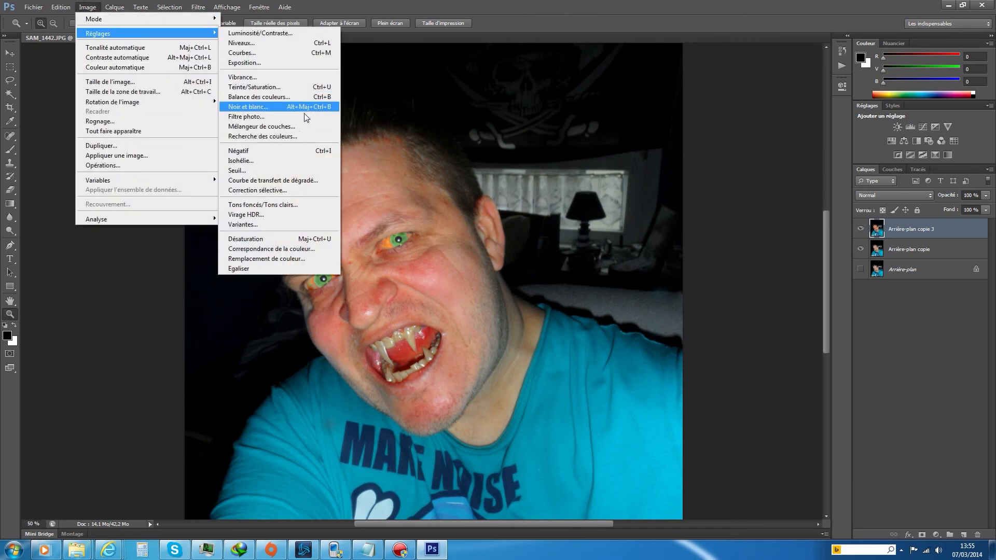
pyautogui.click(288, 77)
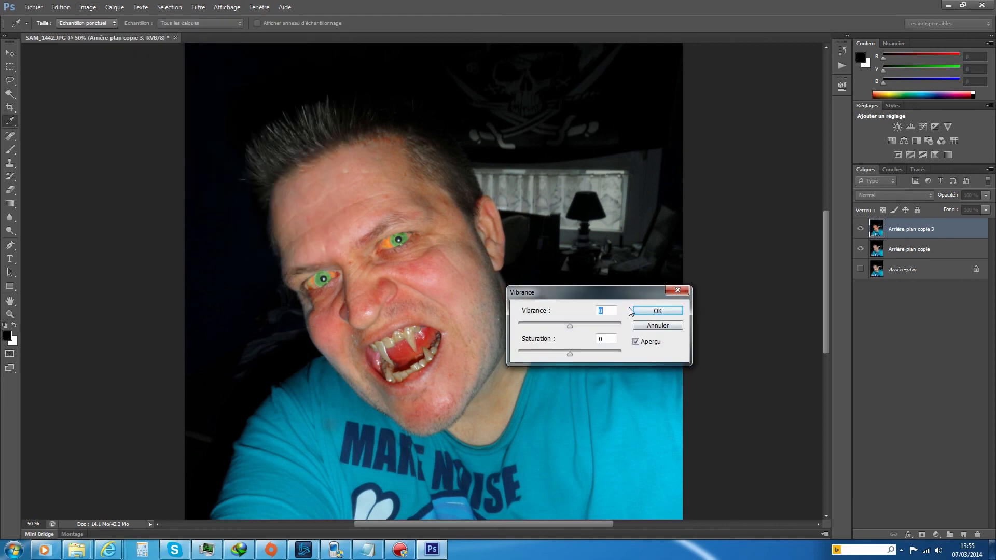
pyautogui.moveTo(627, 296); pyautogui.dragTo(721, 301)
pyautogui.moveTo(665, 332)
pyautogui.mouseDown()
pyautogui.moveTo(656, 338)
pyautogui.moveTo(666, 336)
pyautogui.mouseUp()
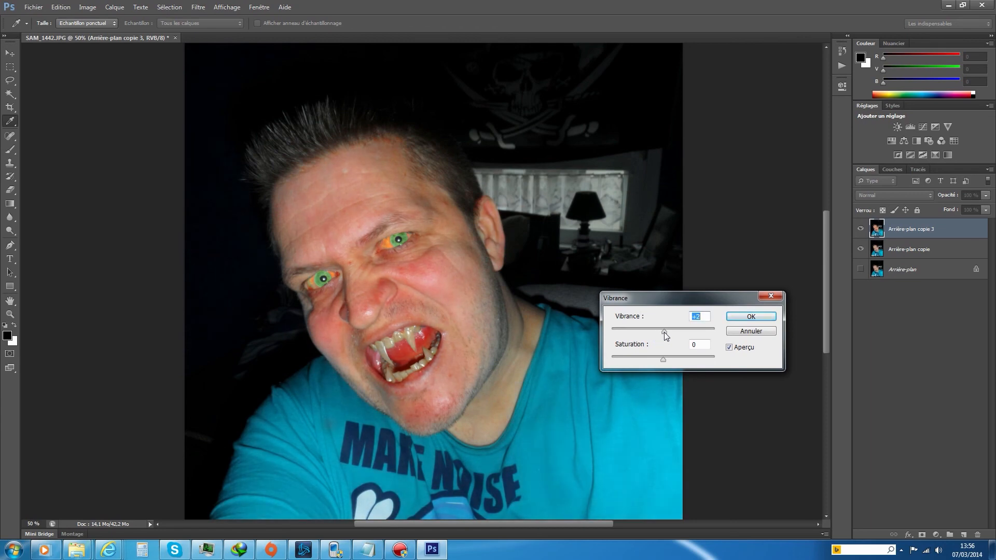
pyautogui.click(751, 316)
pyautogui.press('z')
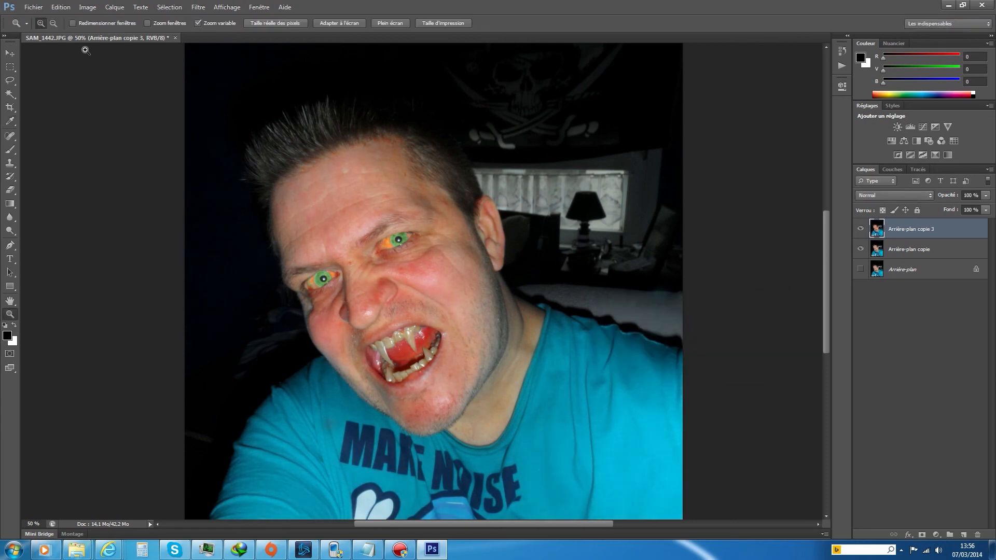
# Shift the colours of the whole top layer with Hue/Saturation on Global at Teinte +4.
pyautogui.click(87, 7)
pyautogui.moveTo(106, 34)
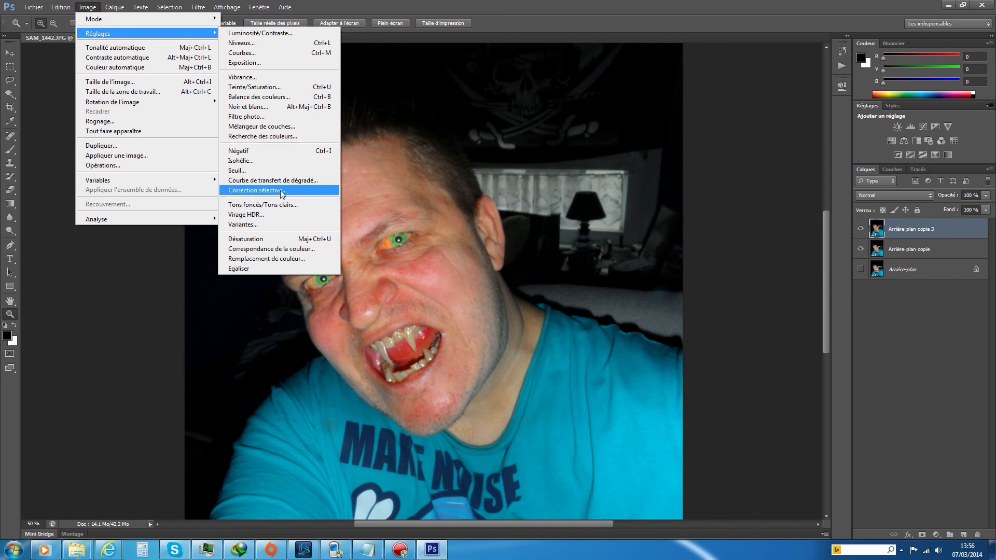
pyautogui.click(281, 91)
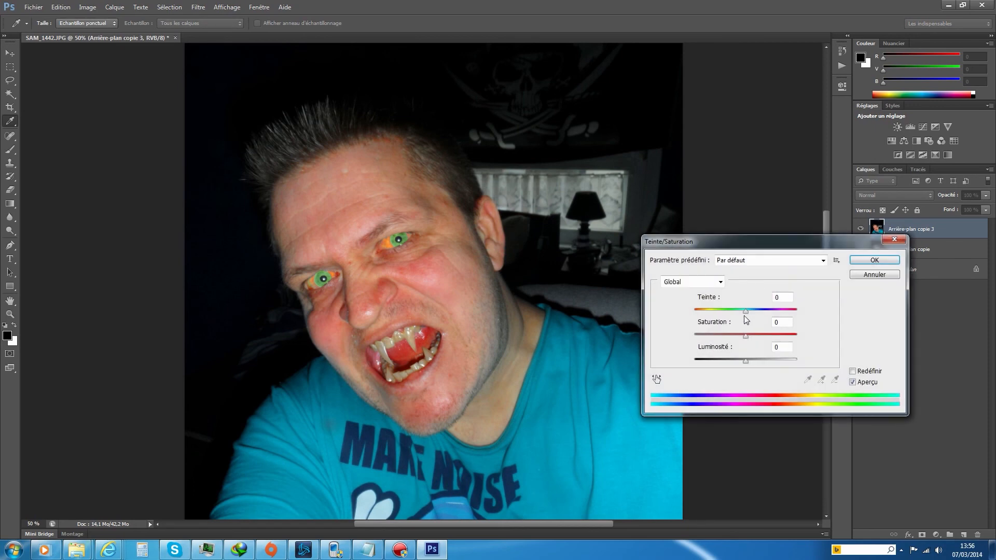
pyautogui.moveTo(746, 311); pyautogui.dragTo(748, 313)
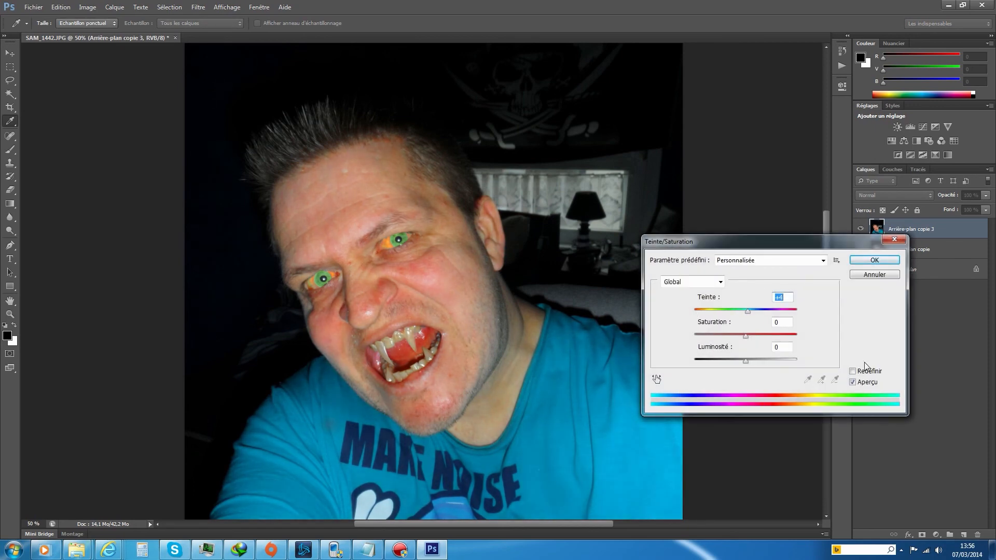
pyautogui.click(874, 261)
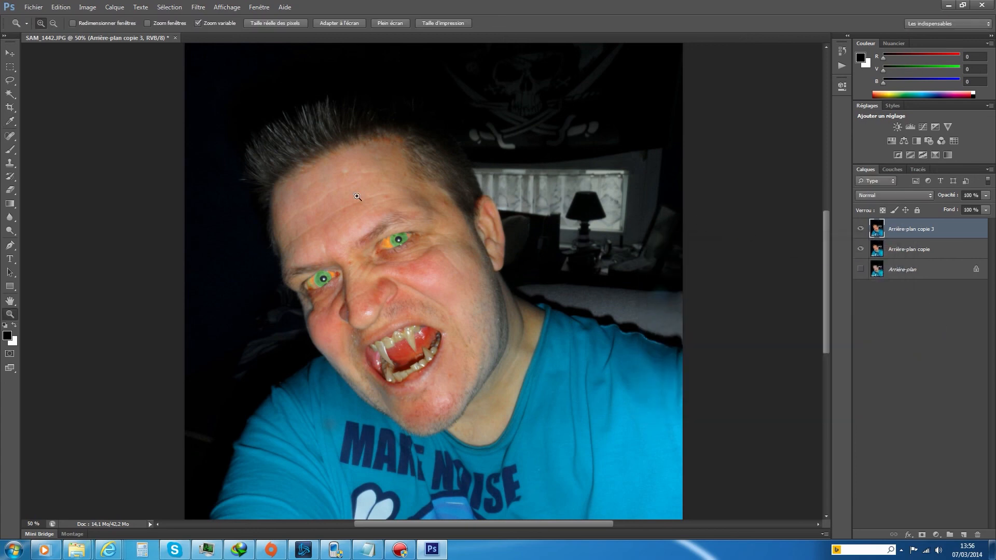
pyautogui.rightClick(341, 310)
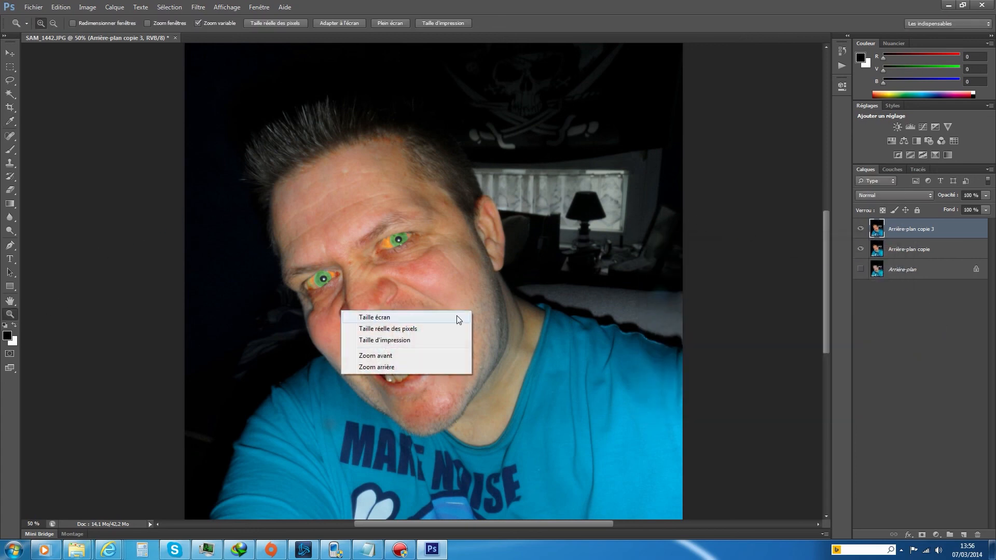
pyautogui.click(452, 318)
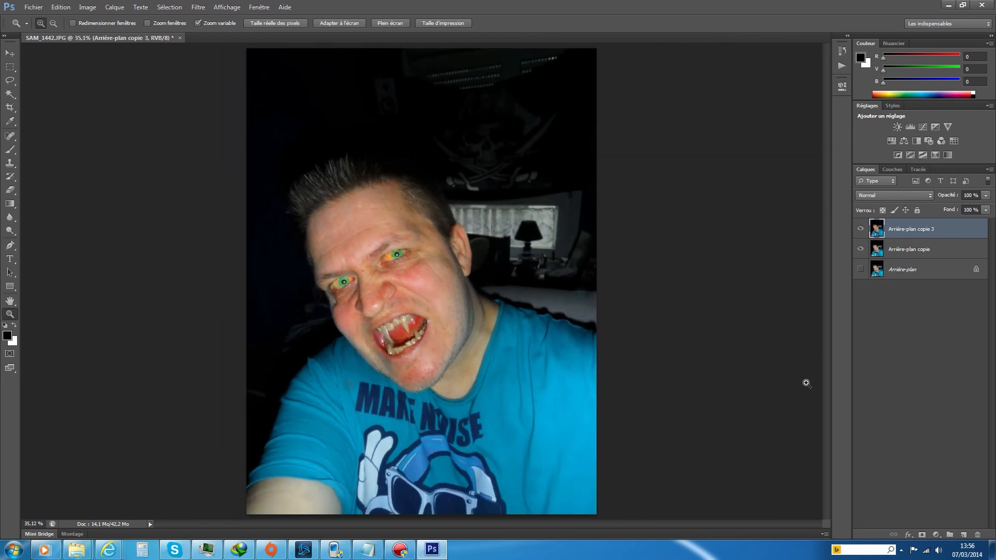